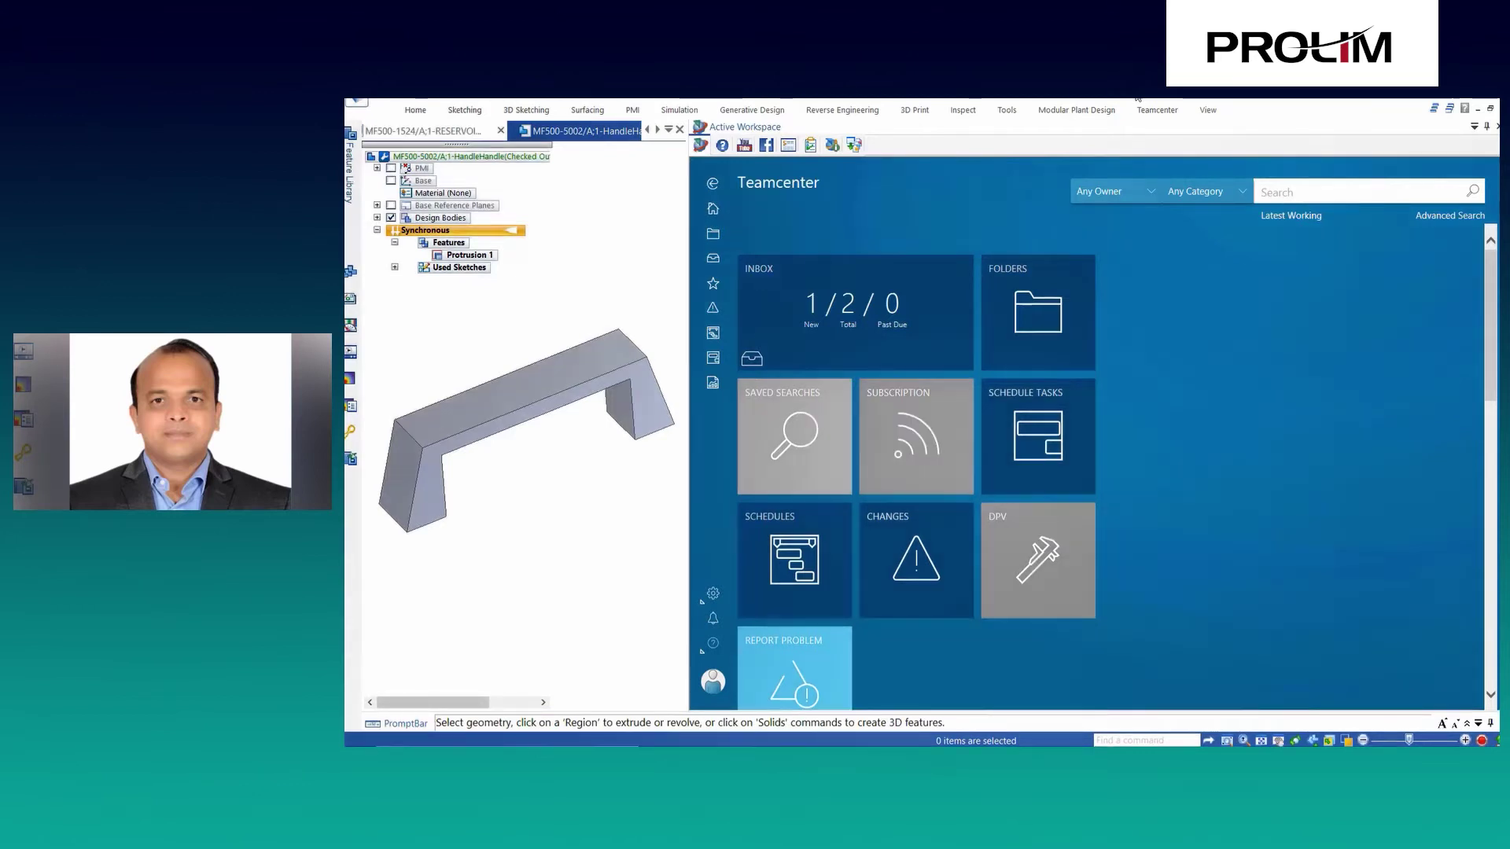
# Run a Teamcenter shape search for the Handle part and briefly check the result filters.
pyautogui.click(1151, 112)
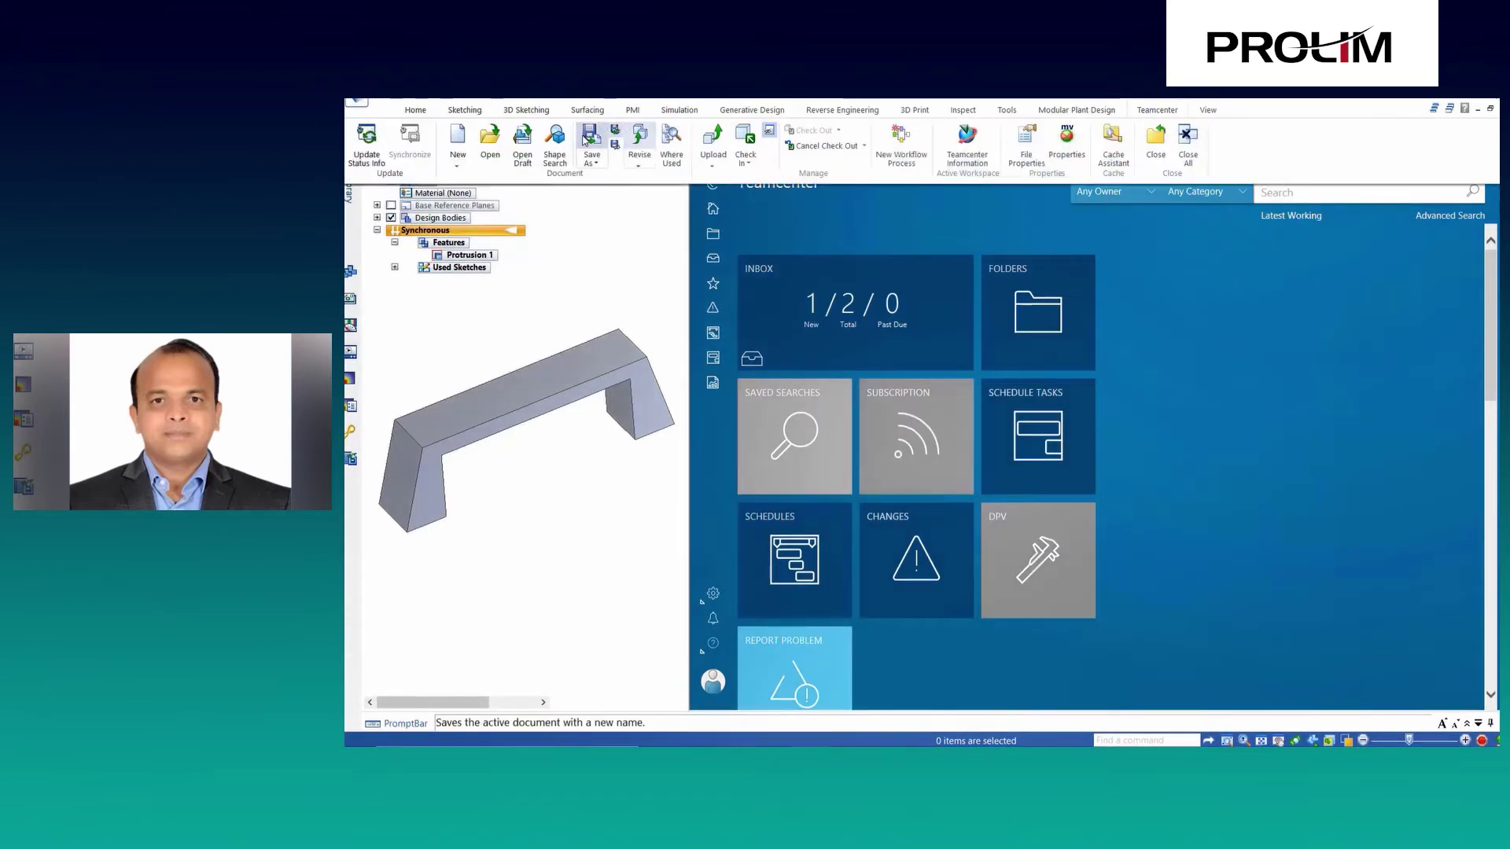
pyautogui.click(557, 160)
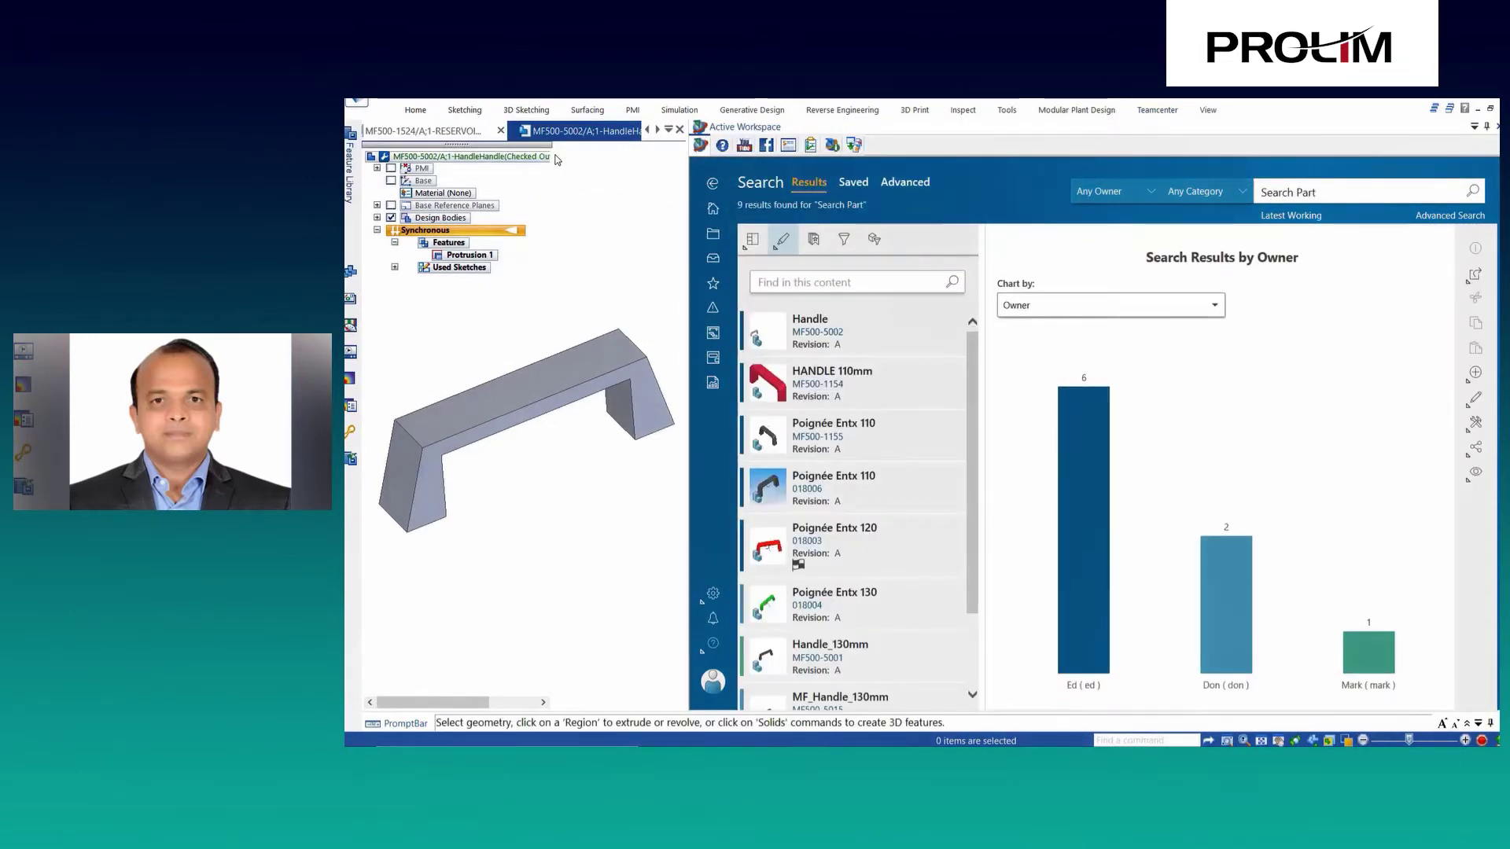
pyautogui.click(844, 239)
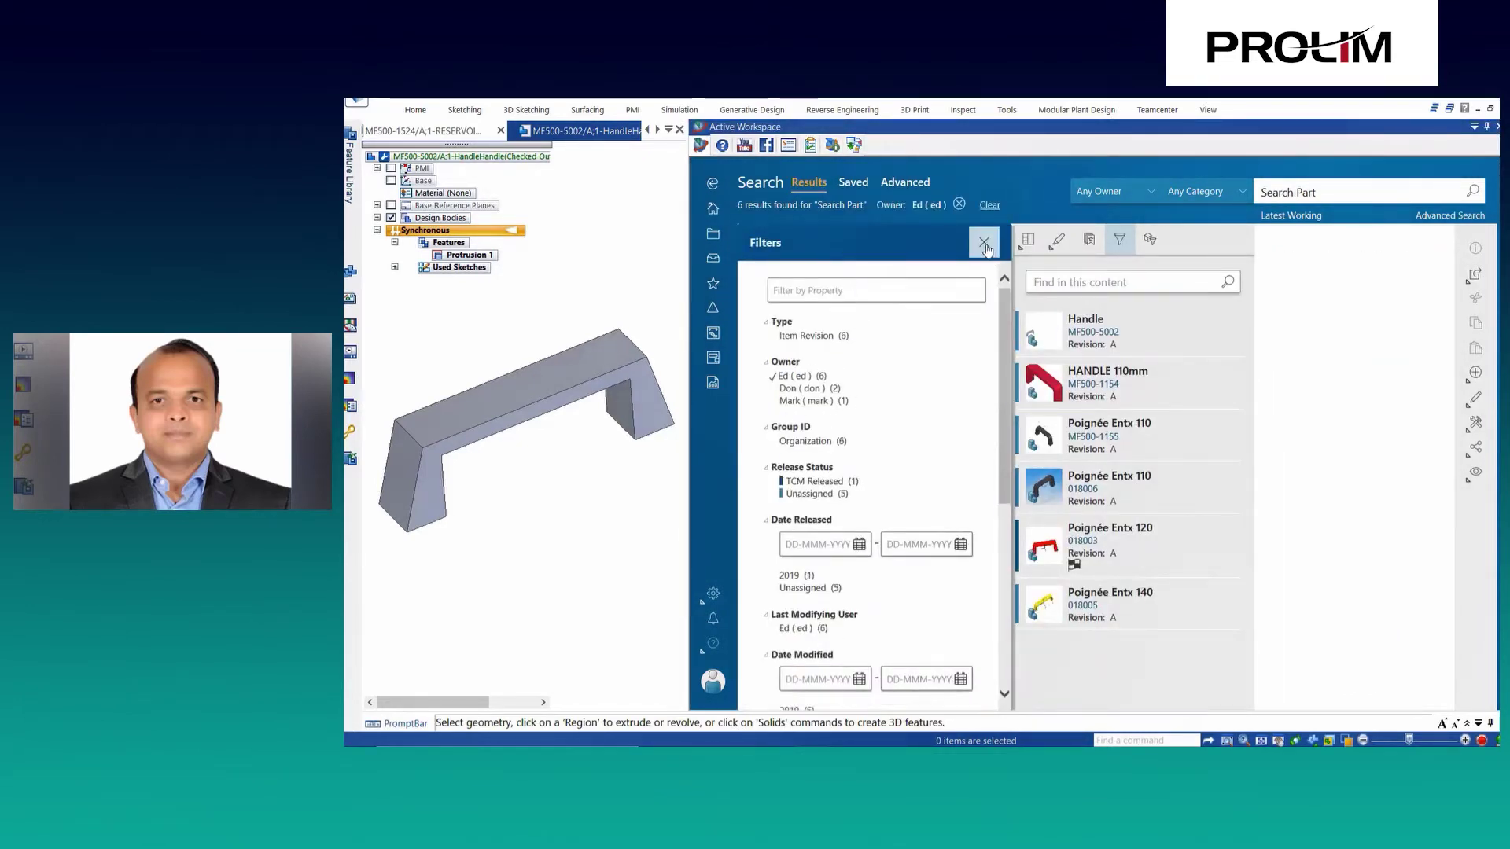
pyautogui.click(984, 242)
# Adjust the shape Similarity slider to narrow results to 9 and select HANDLE 110mm.
pyautogui.click(875, 240)
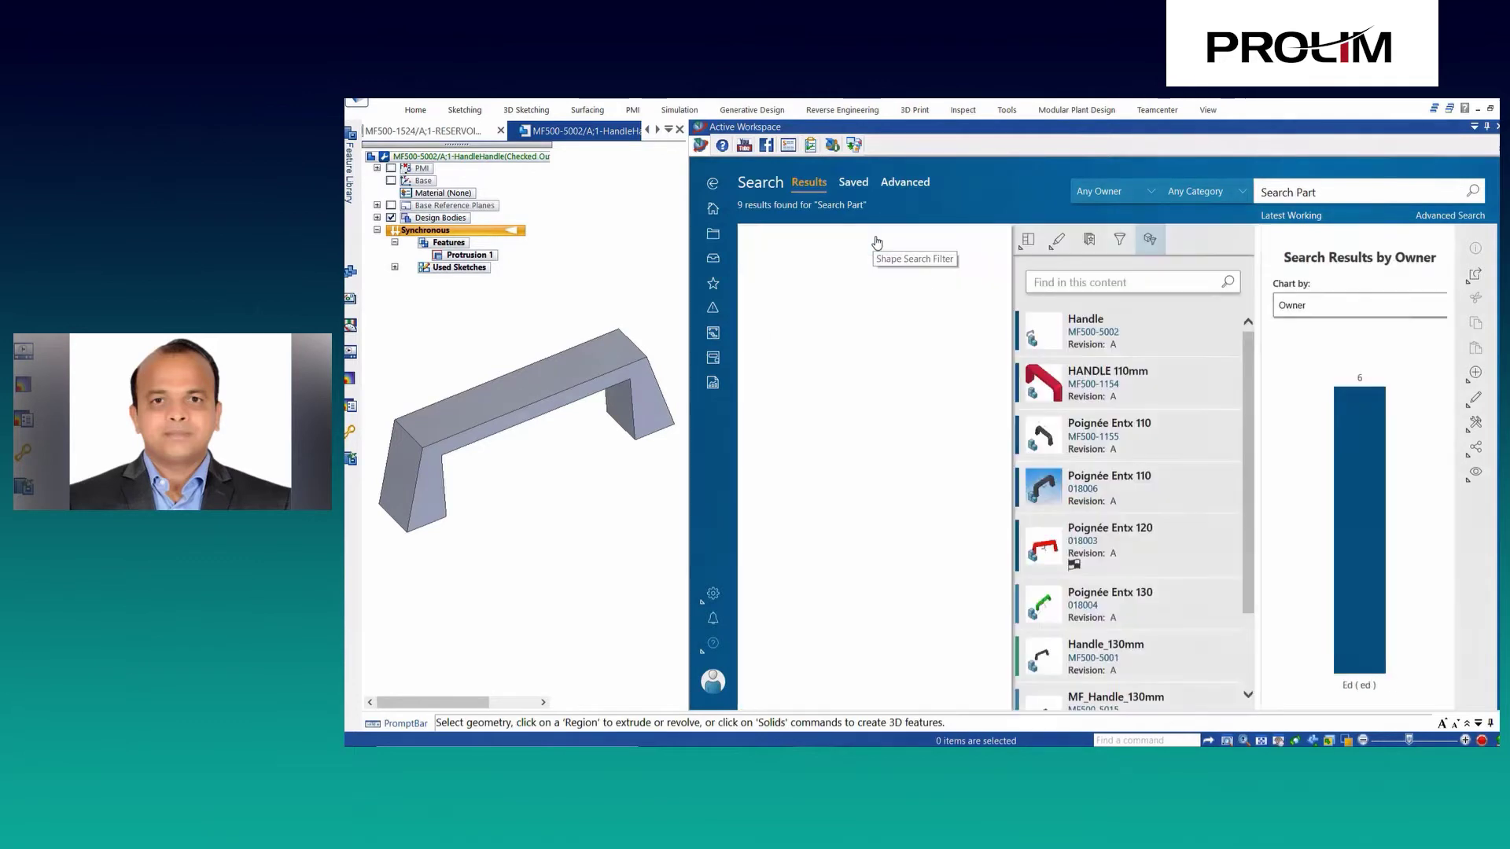
pyautogui.moveTo(859, 321); pyautogui.dragTo(894, 320)
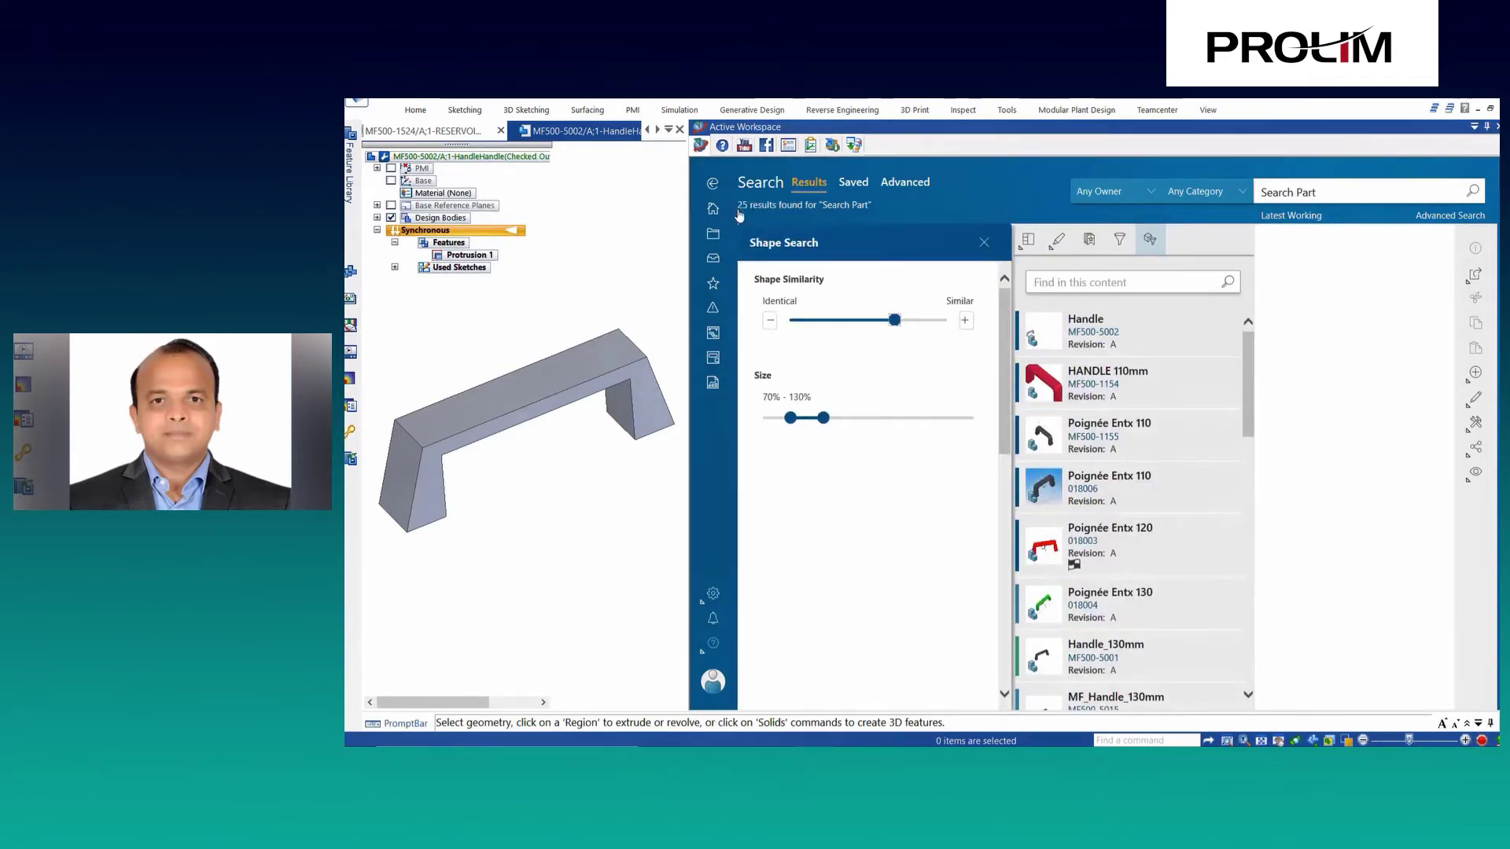
pyautogui.moveTo(894, 321); pyautogui.dragTo(877, 320)
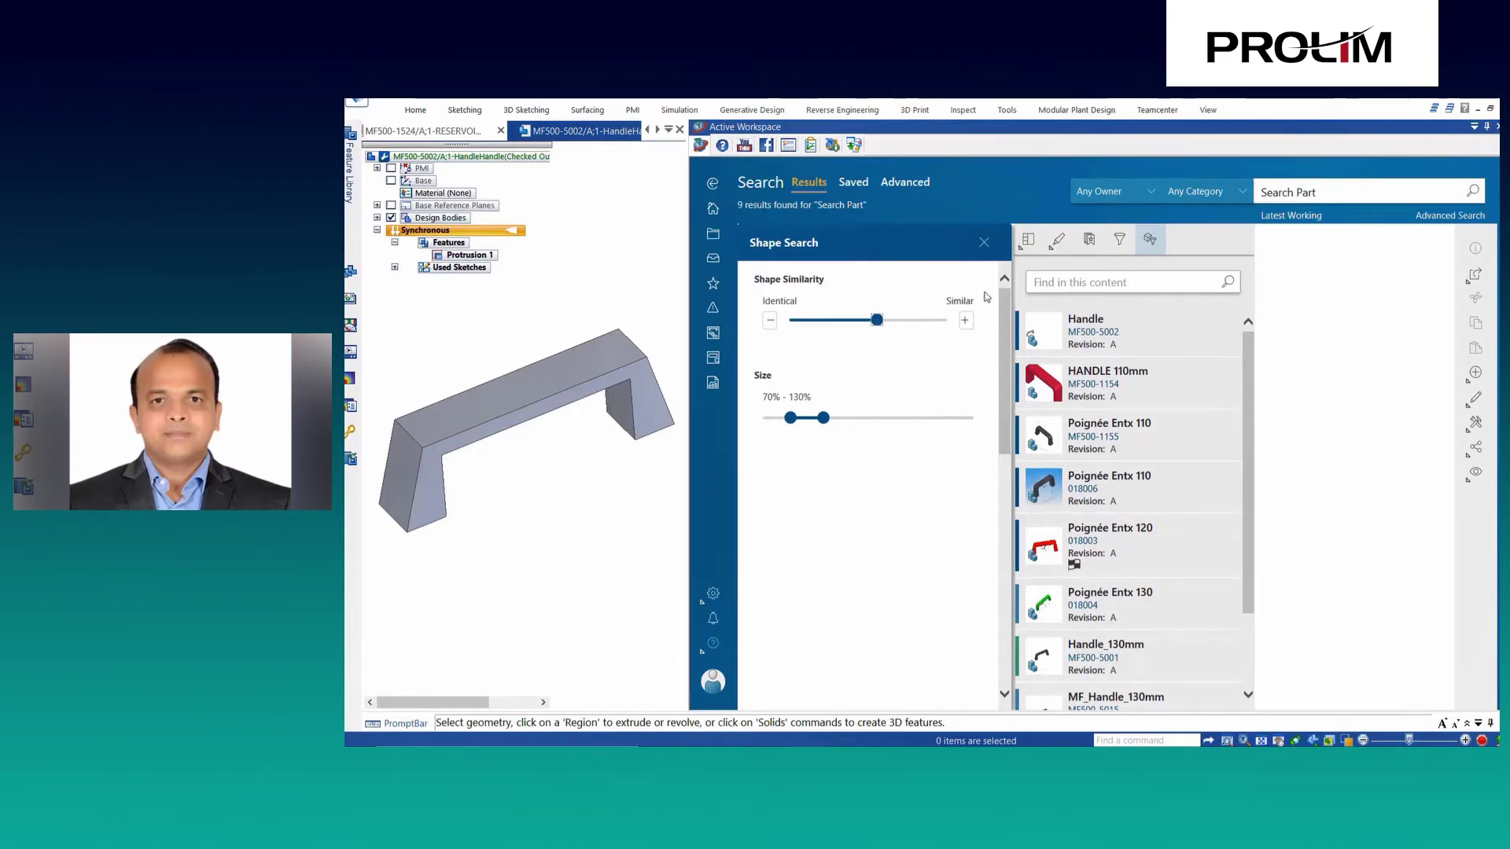
pyautogui.scroll(-1, 1164, 421)
pyautogui.click(1152, 319)
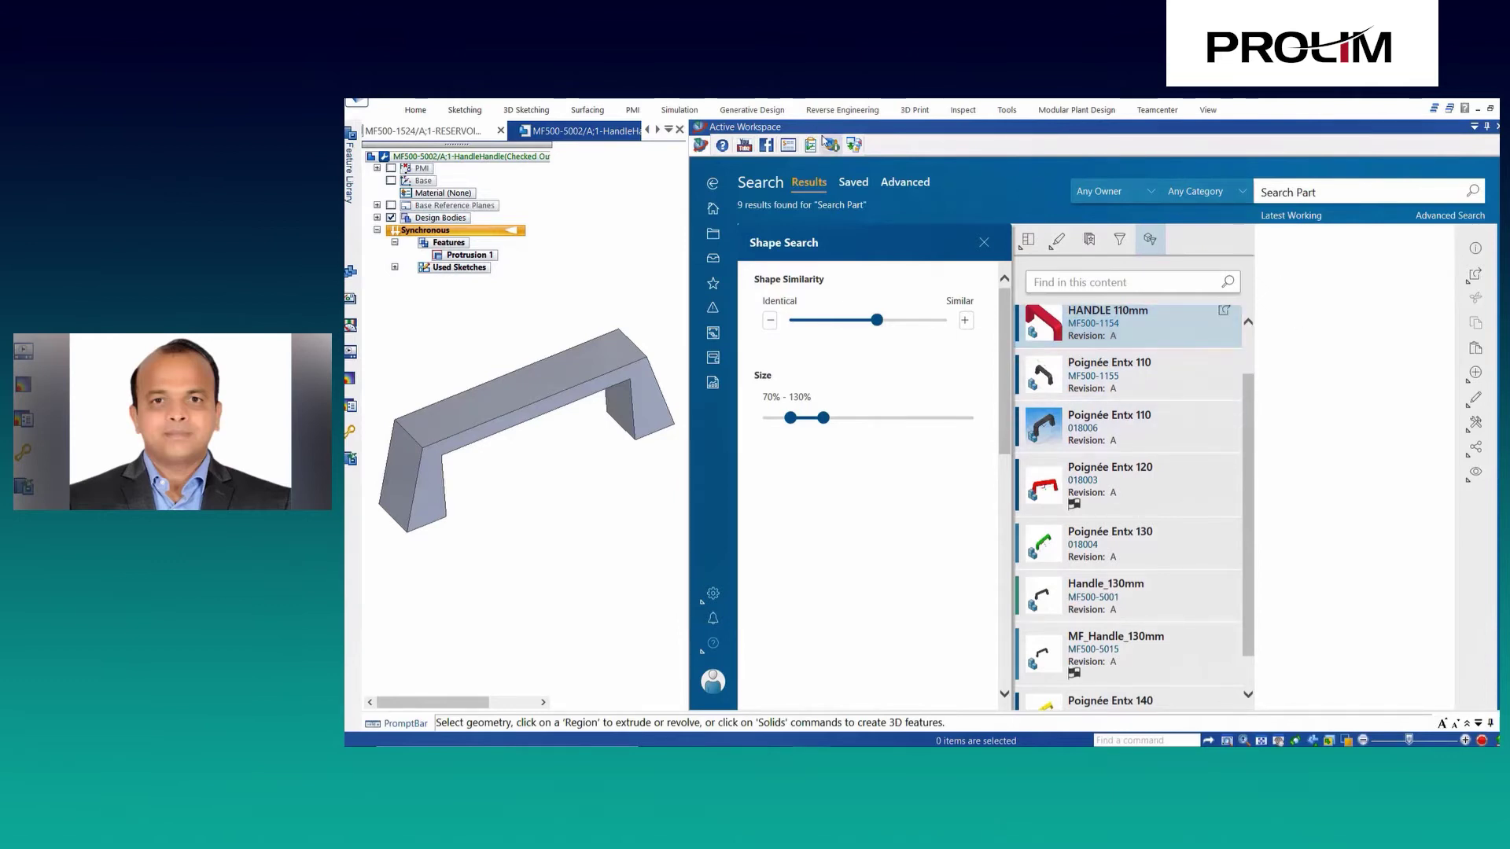
# Place HANDLE 110mm from the search results onto the MF500-1524 reservoir assembly and fit the view.
pyautogui.click(454, 132)
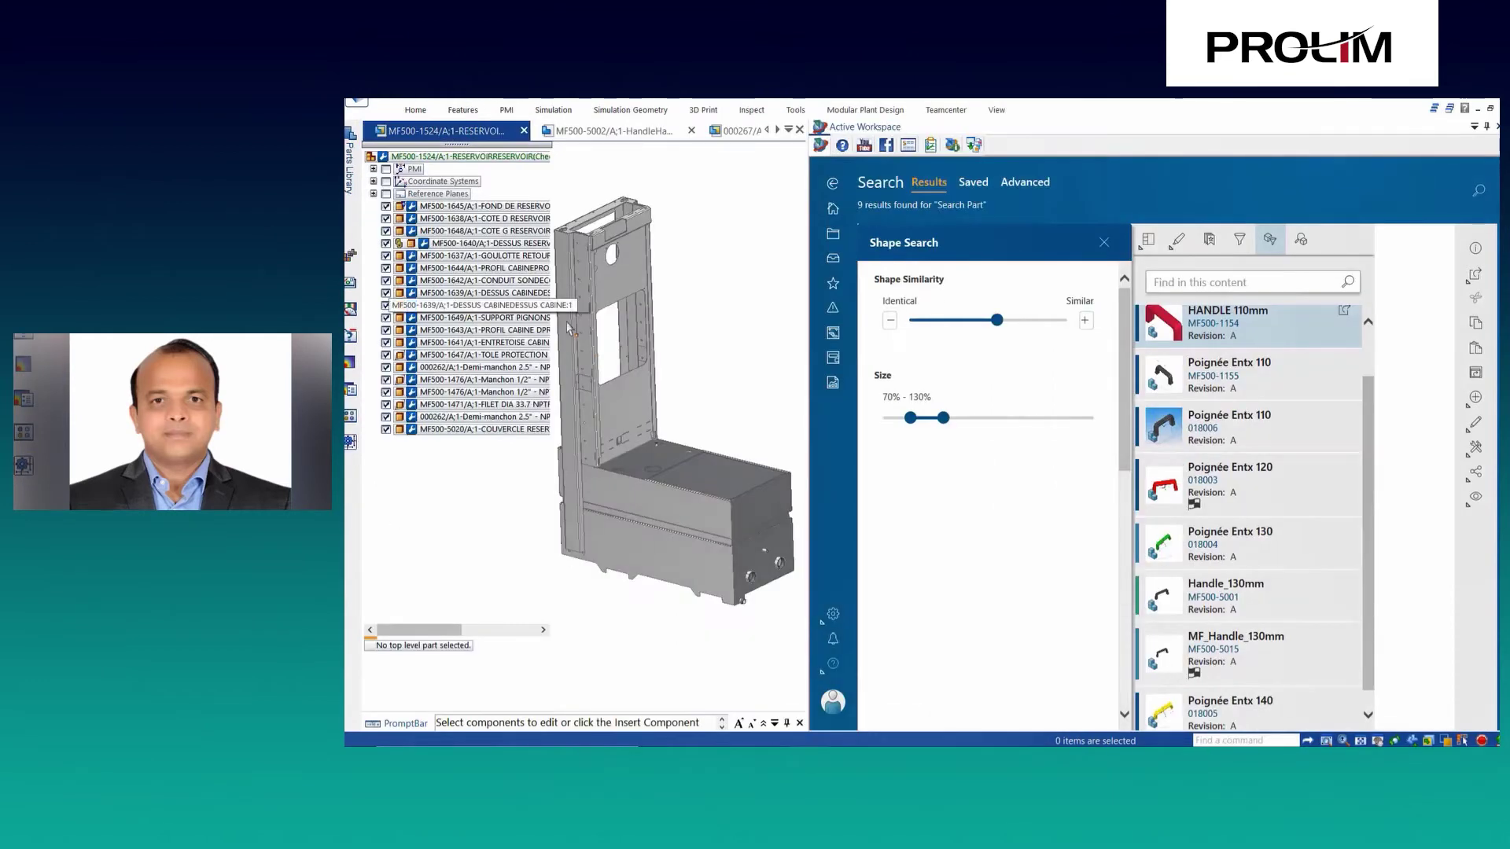
pyautogui.moveTo(1259, 323); pyautogui.dragTo(761, 416)
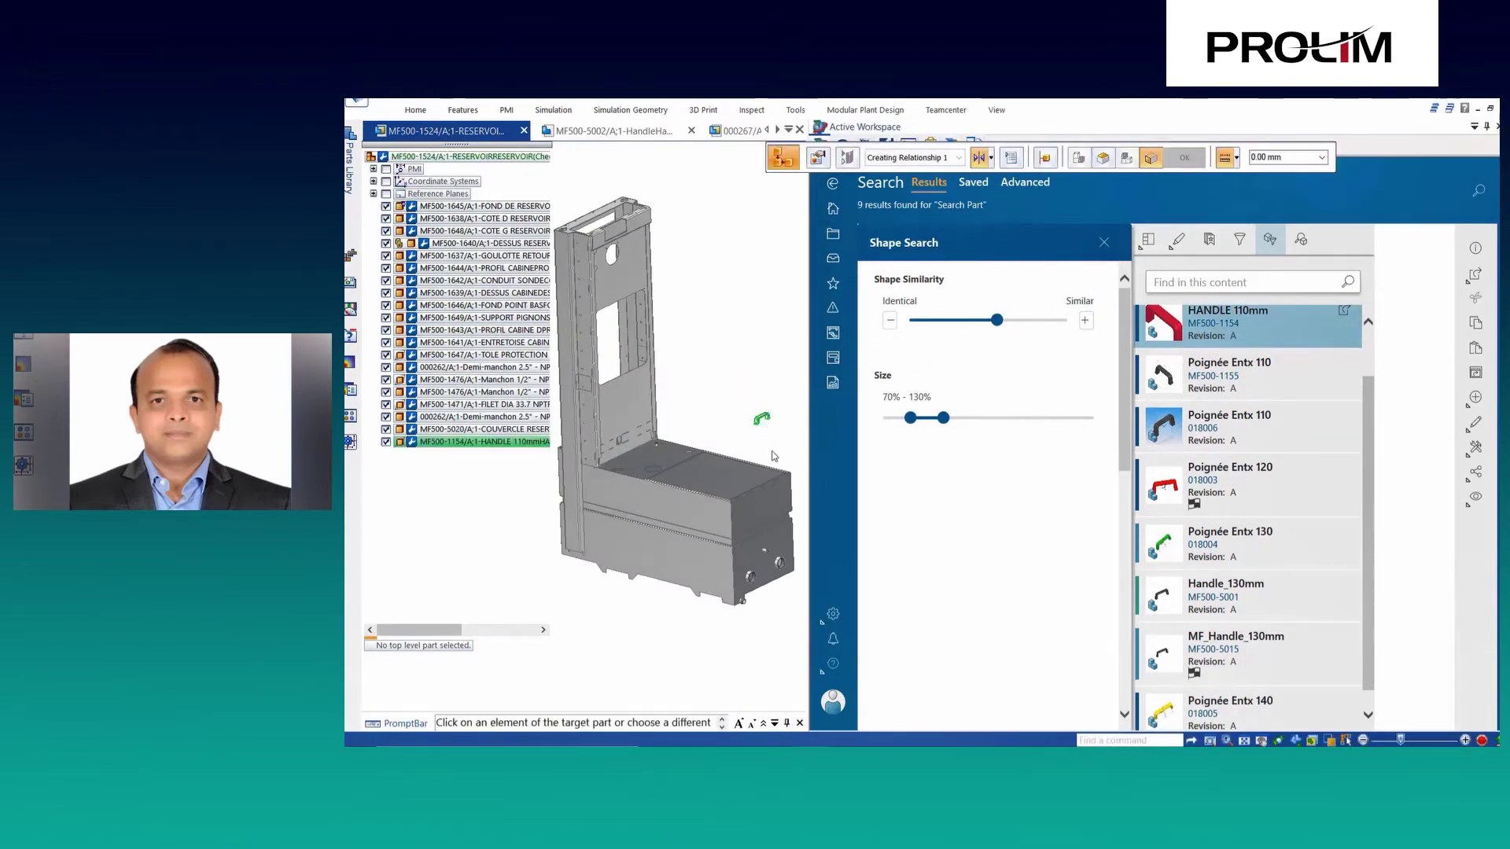
pyautogui.scroll(5, 724, 343)
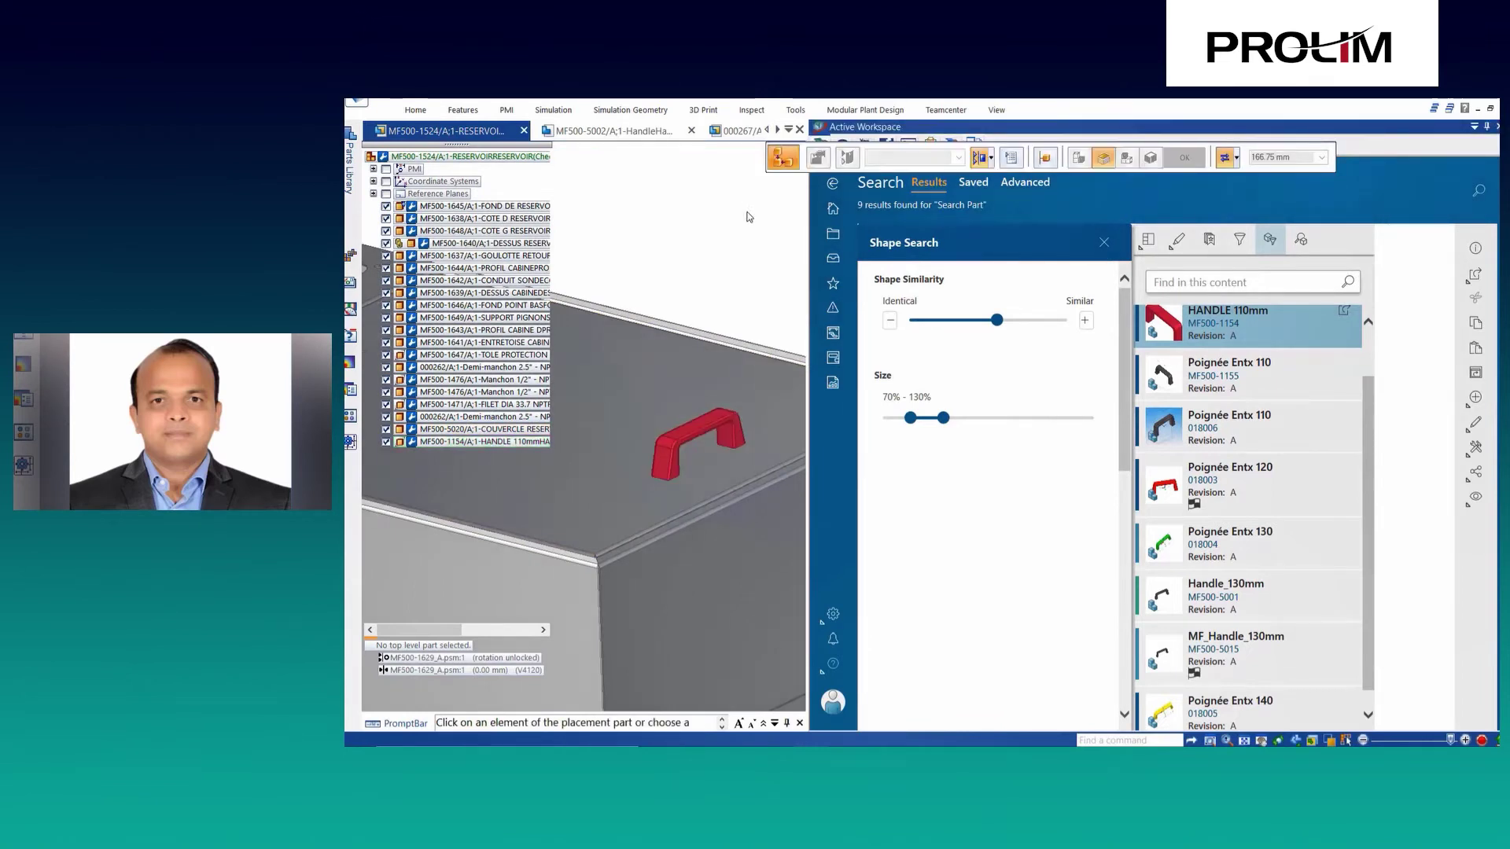
pyautogui.scroll(-5, 747, 231)
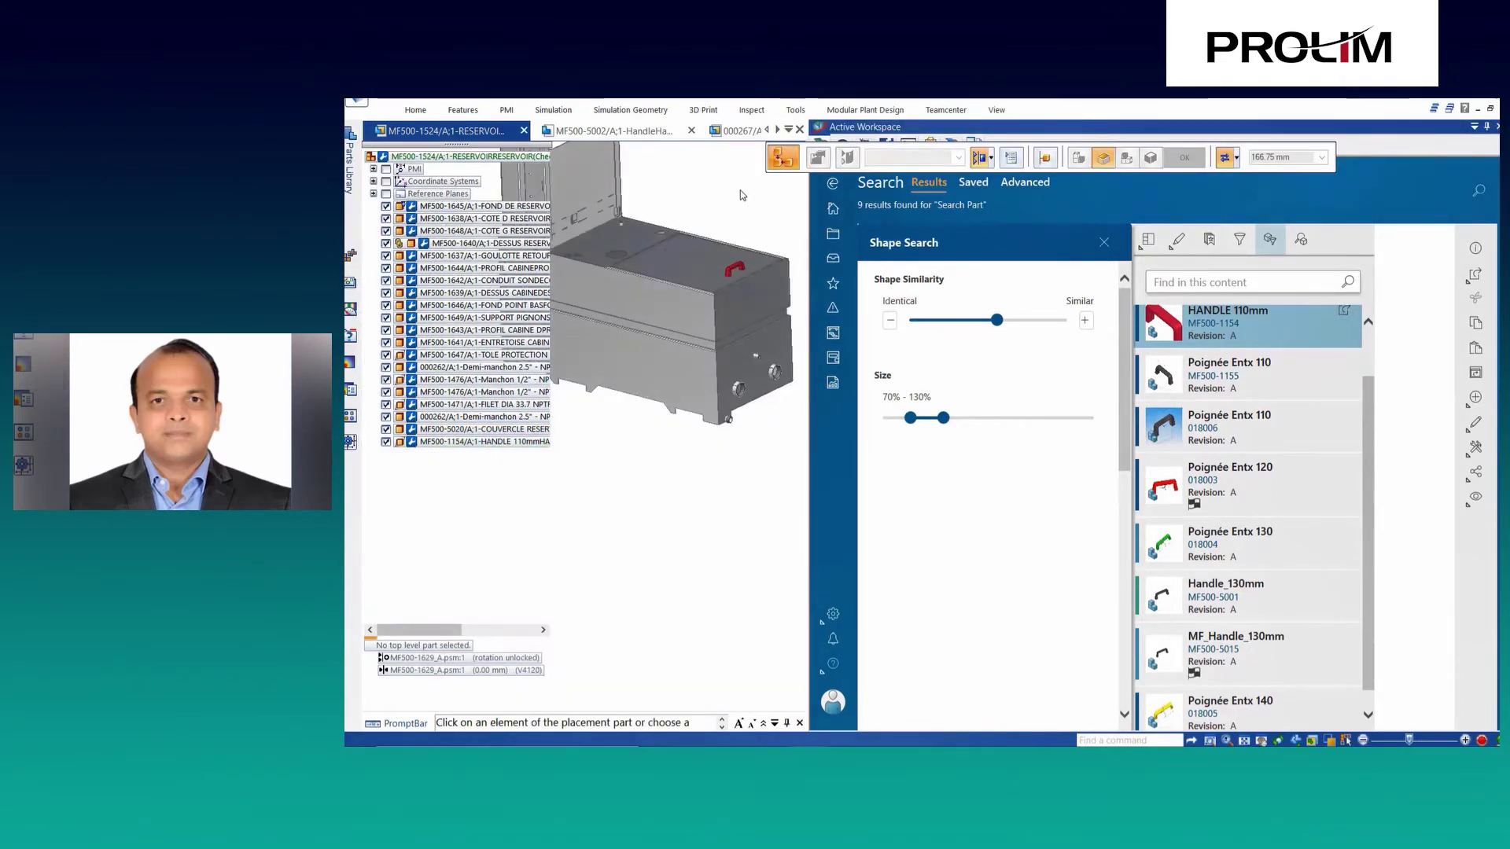
pyautogui.press('Escape')
pyautogui.rightClick(755, 203)
pyautogui.click(776, 242)
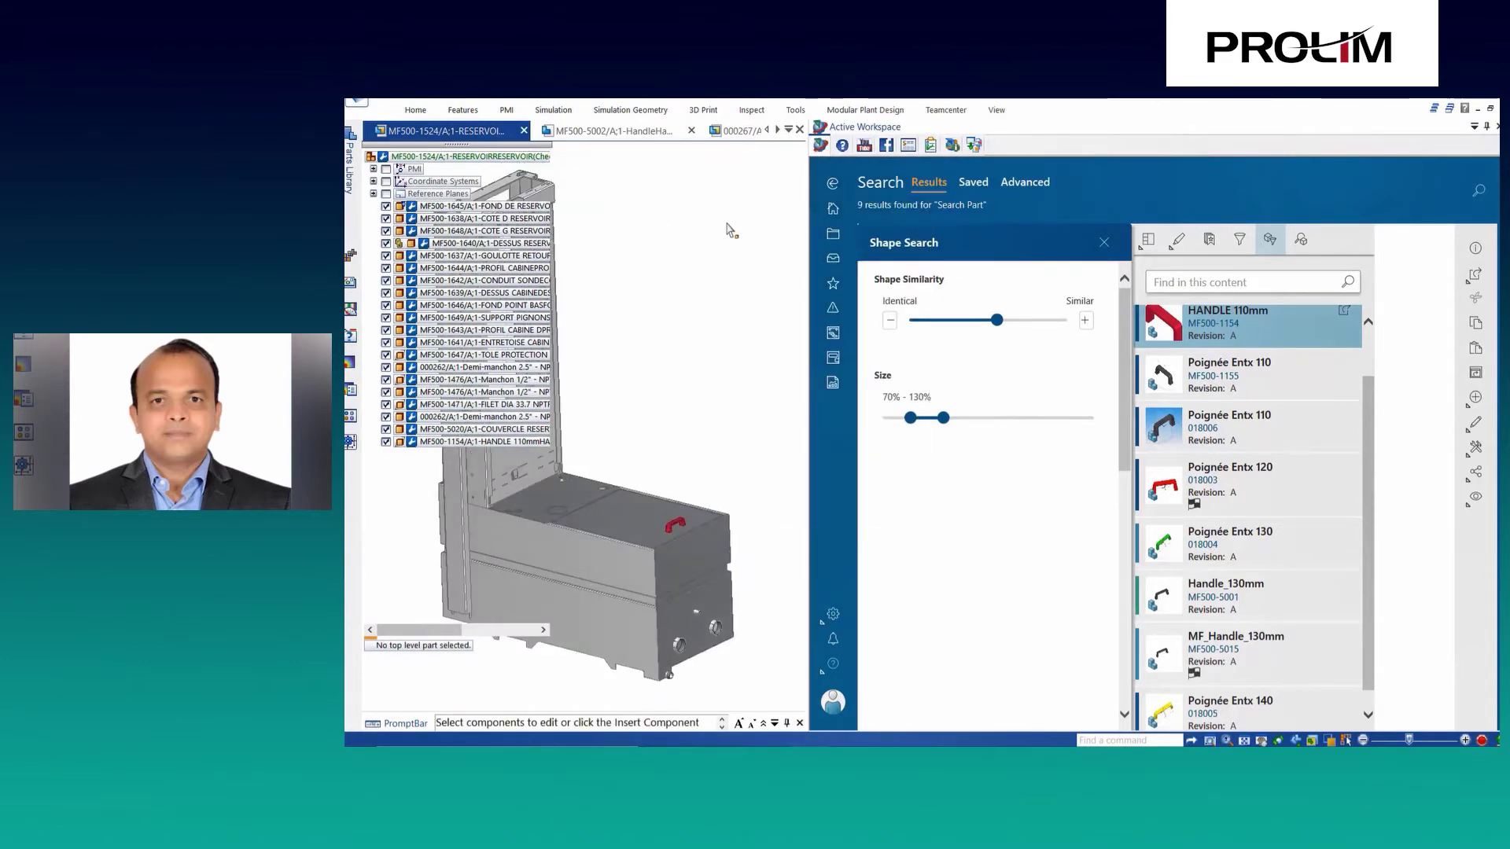
# Place Handle.par from the Parts Library into the 000267 assembly and shape-search for similar parts.
pyautogui.click(834, 210)
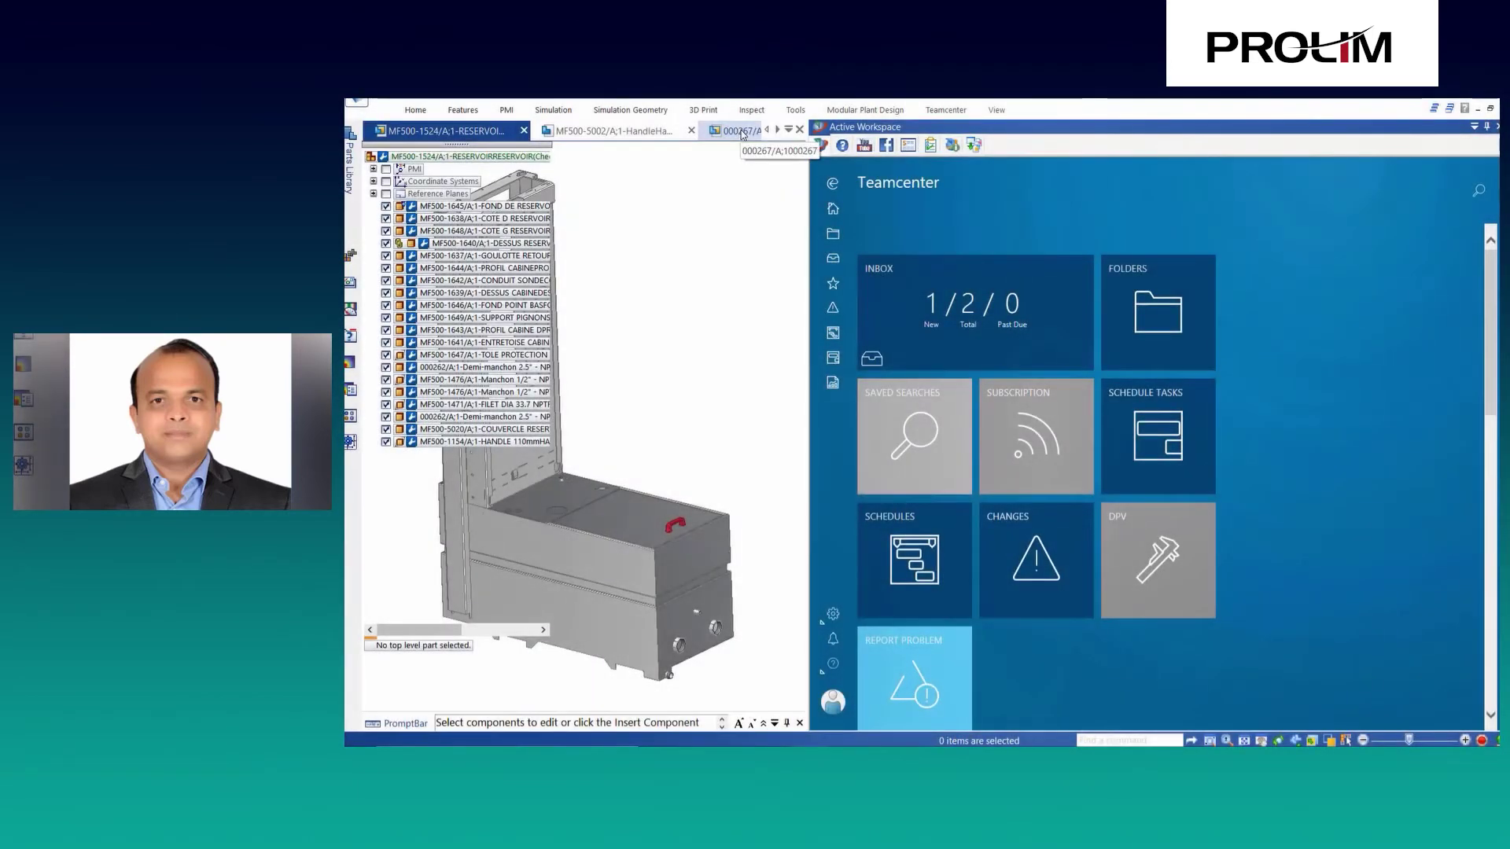
pyautogui.click(741, 131)
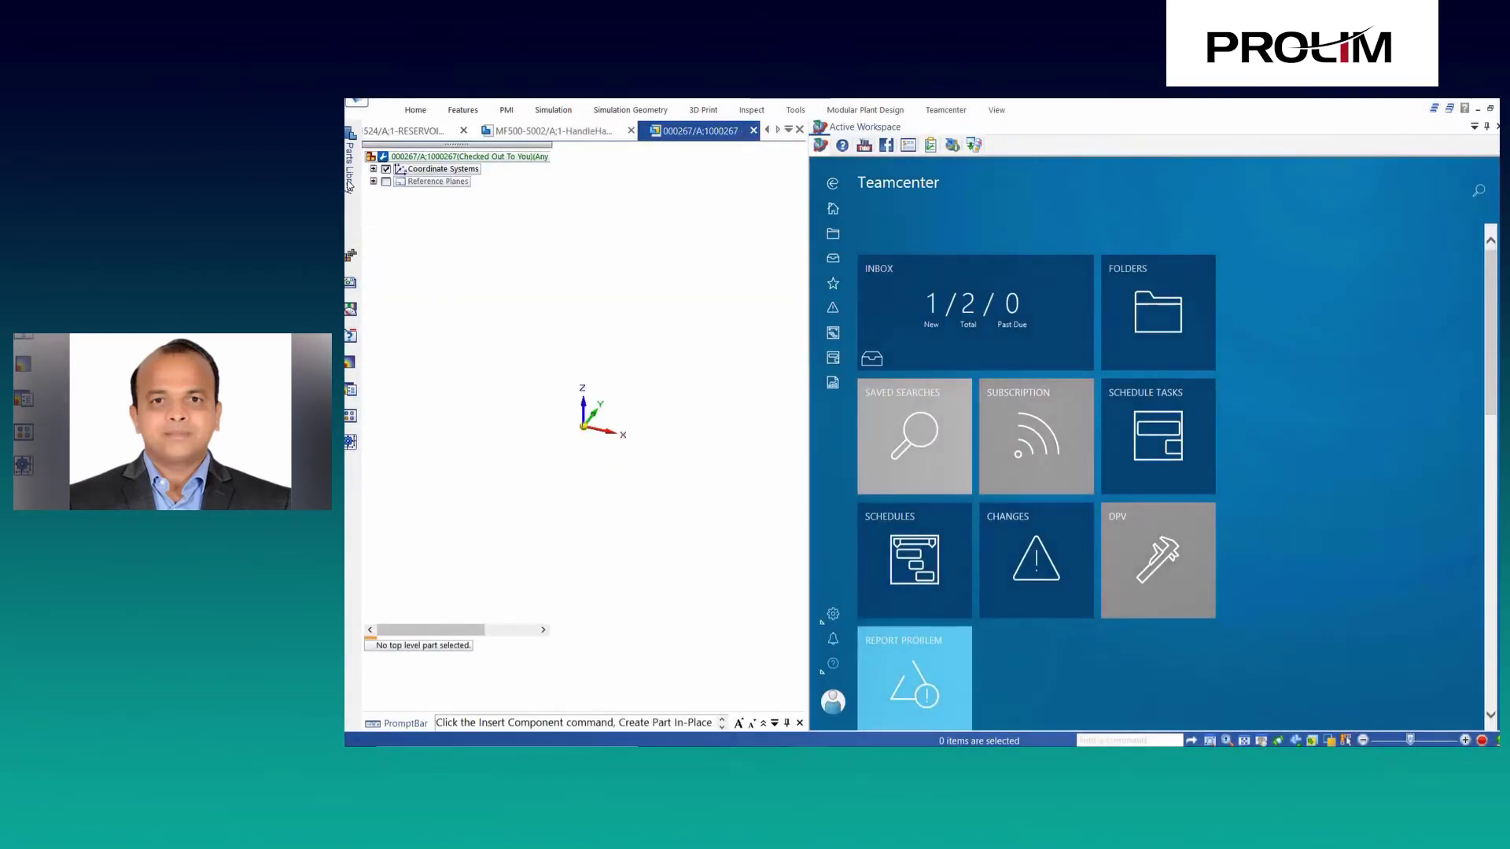
pyautogui.click(349, 186)
pyautogui.click(404, 211)
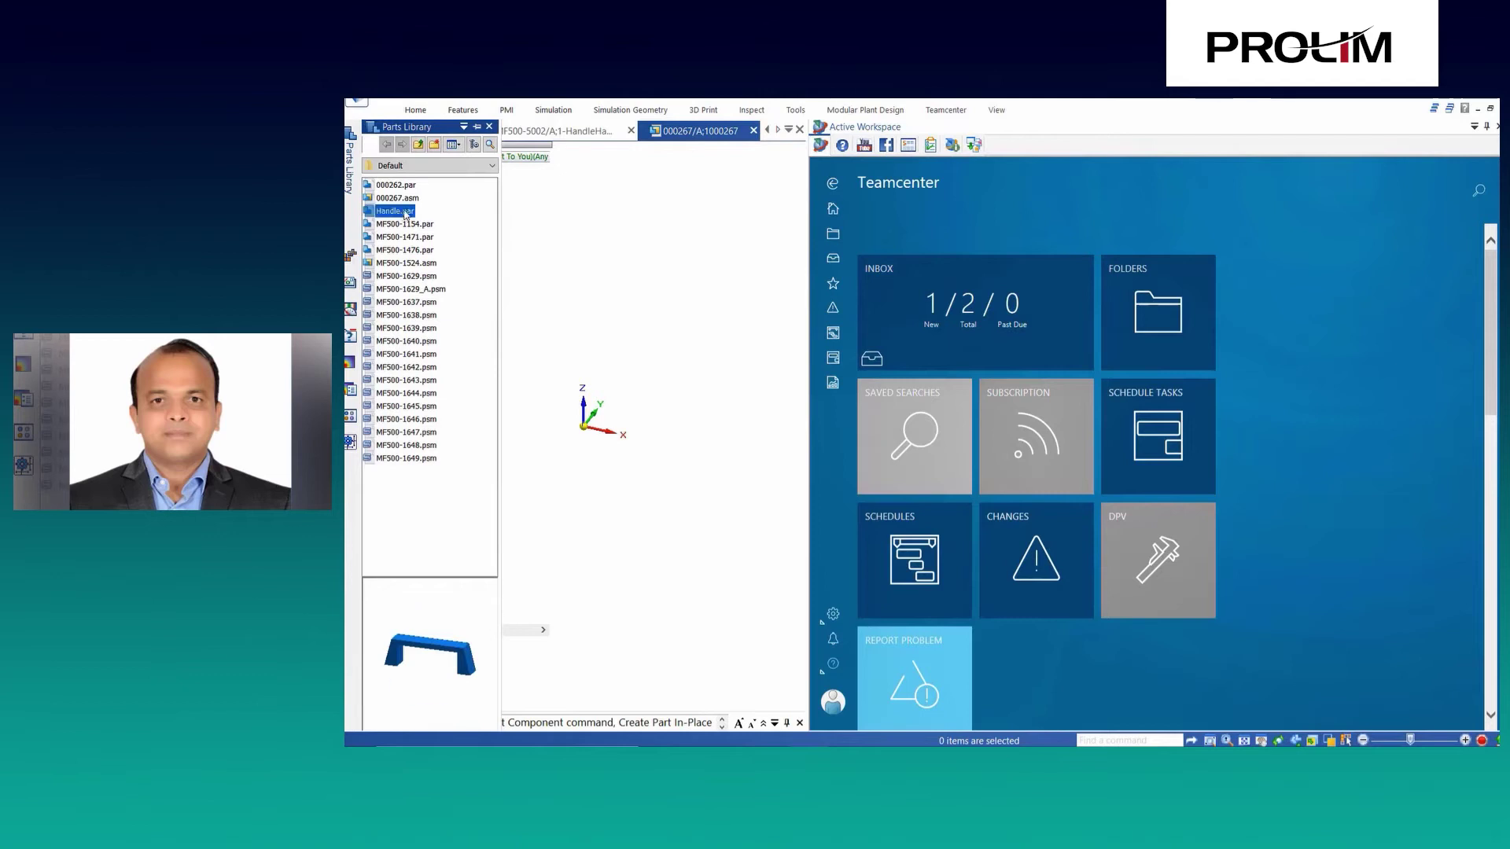
pyautogui.doubleClick(404, 211)
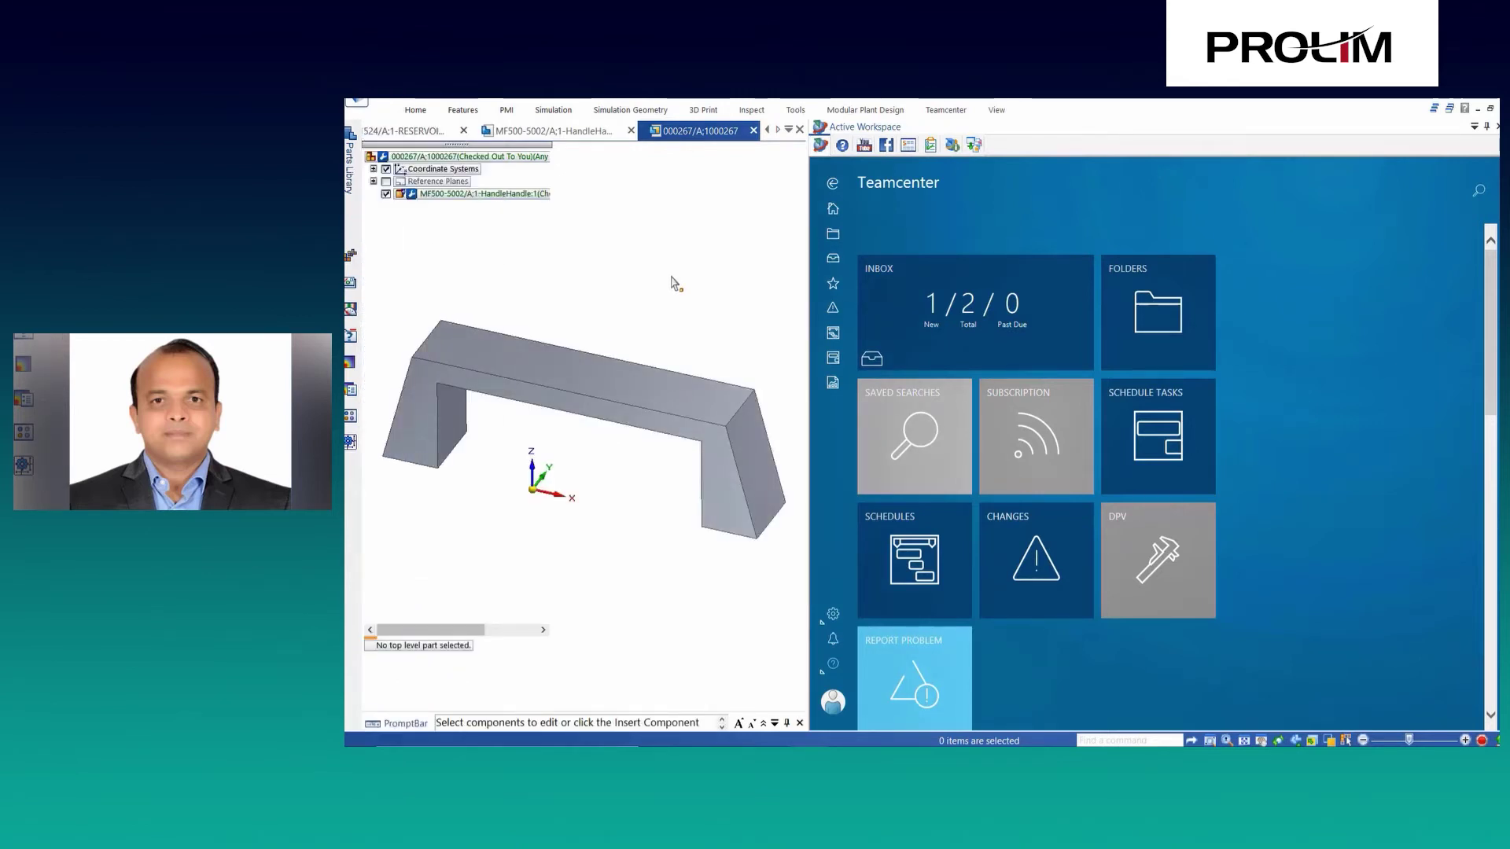
pyautogui.click(946, 110)
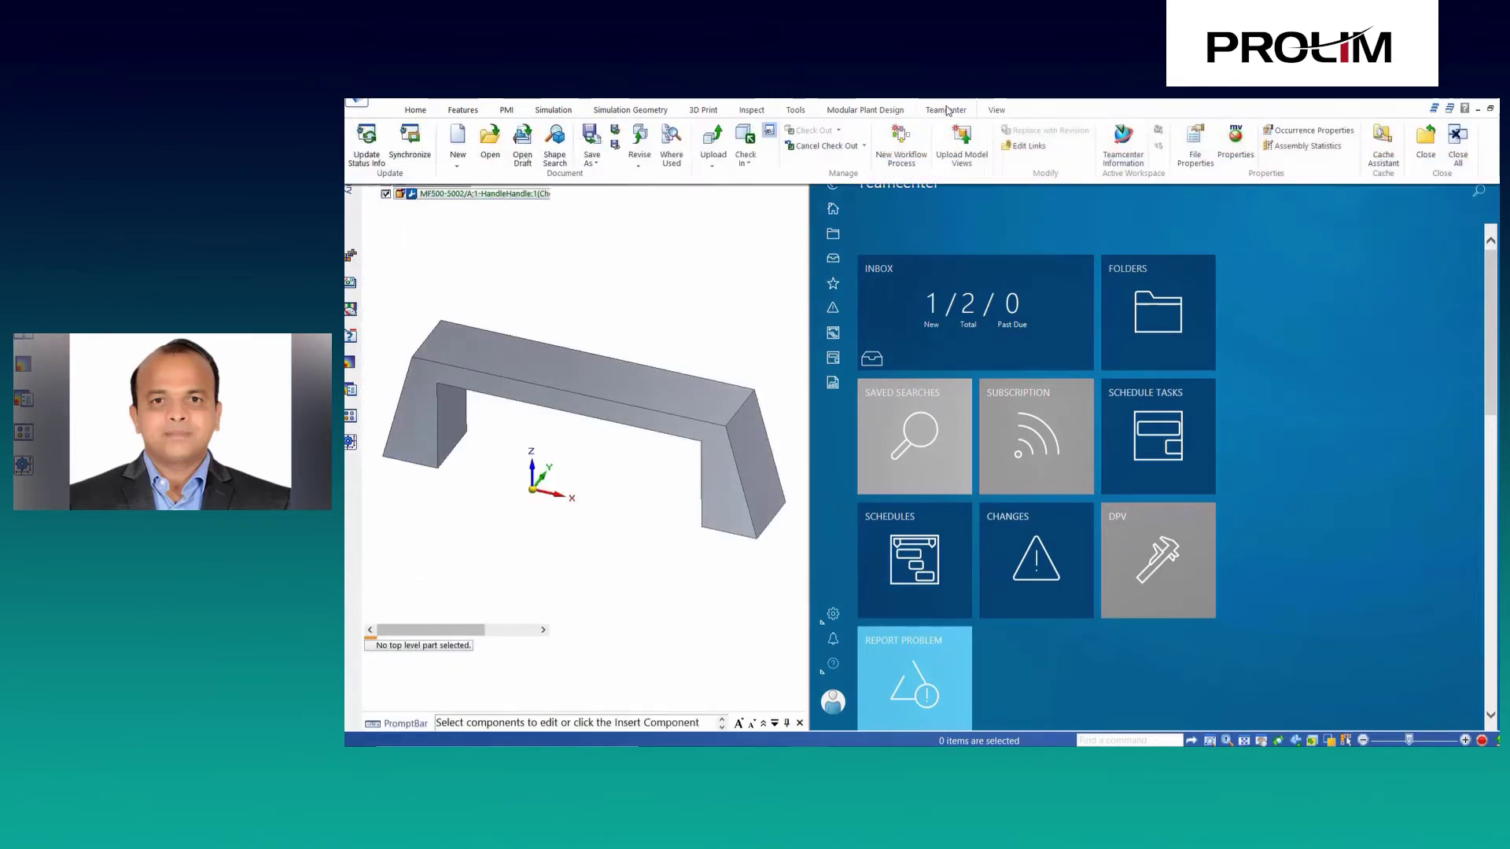
pyautogui.click(556, 155)
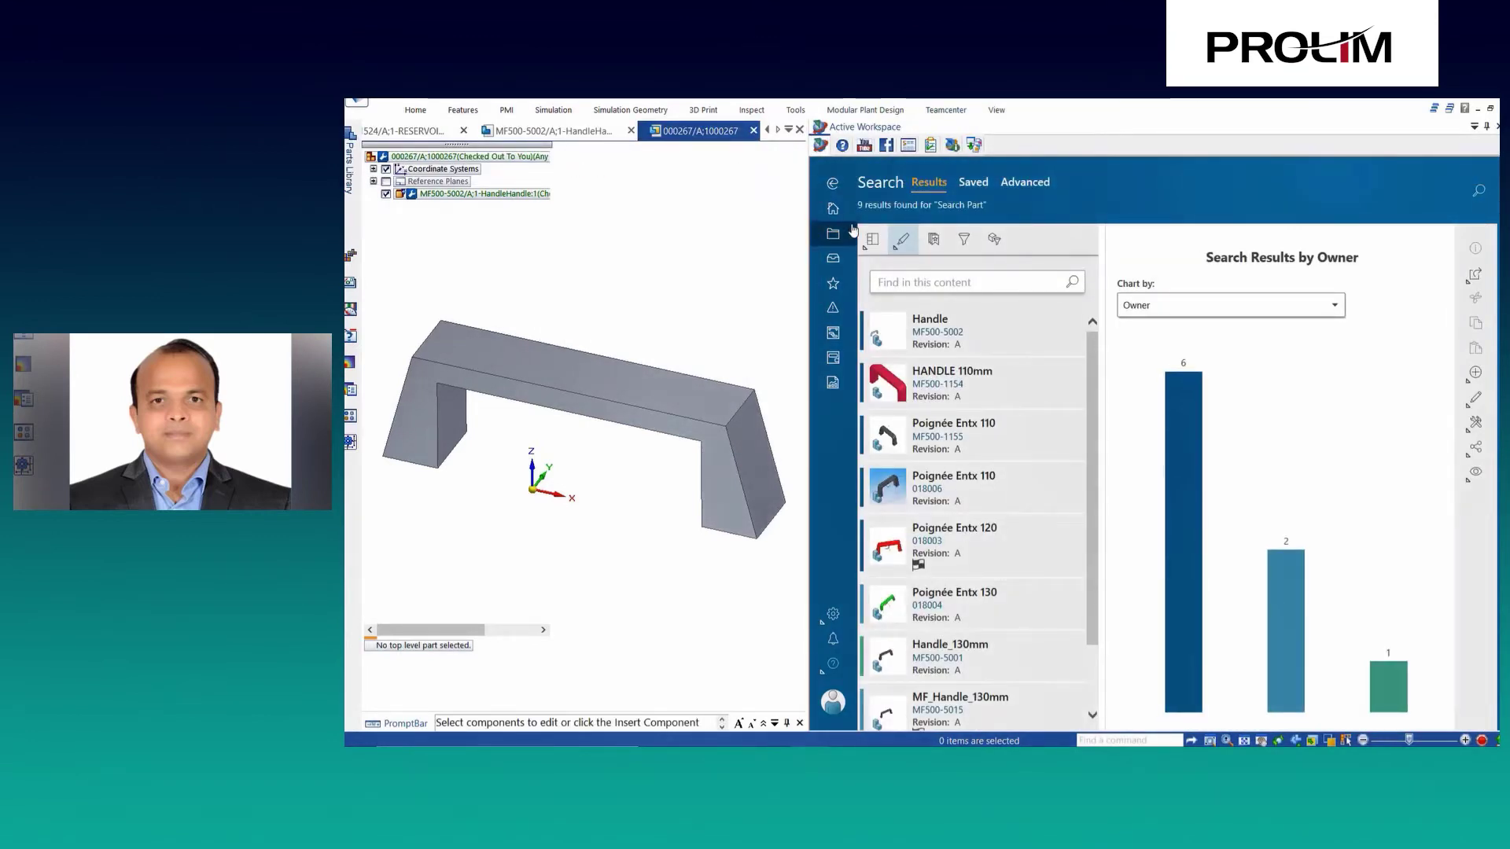
# Shape-search for parts like the reservoir's Demi-manchon 2.5" NPT fitting and launch Geolus Search.
pyautogui.click(434, 133)
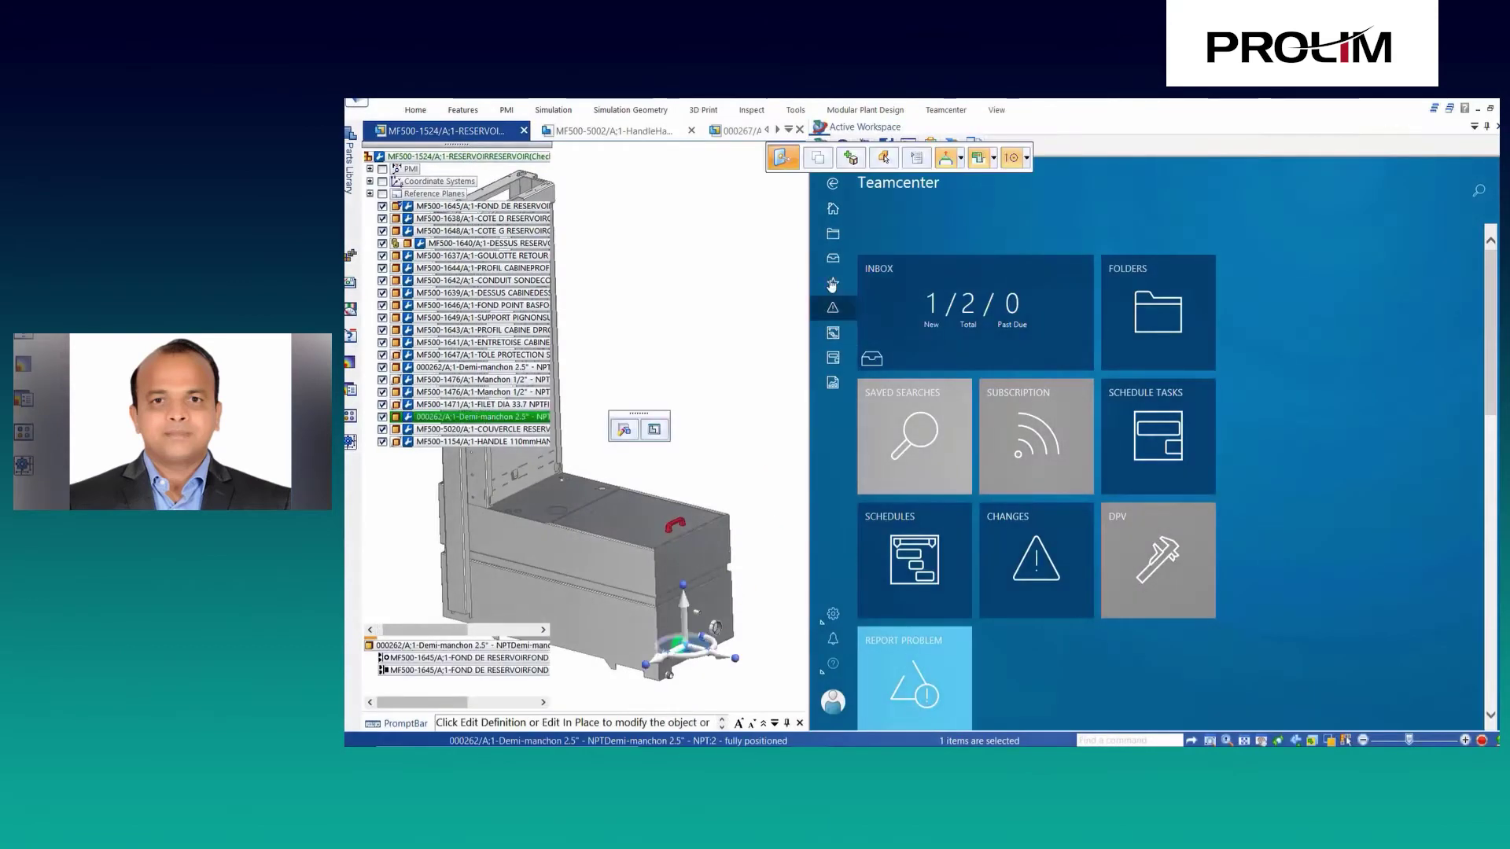
pyautogui.click(945, 110)
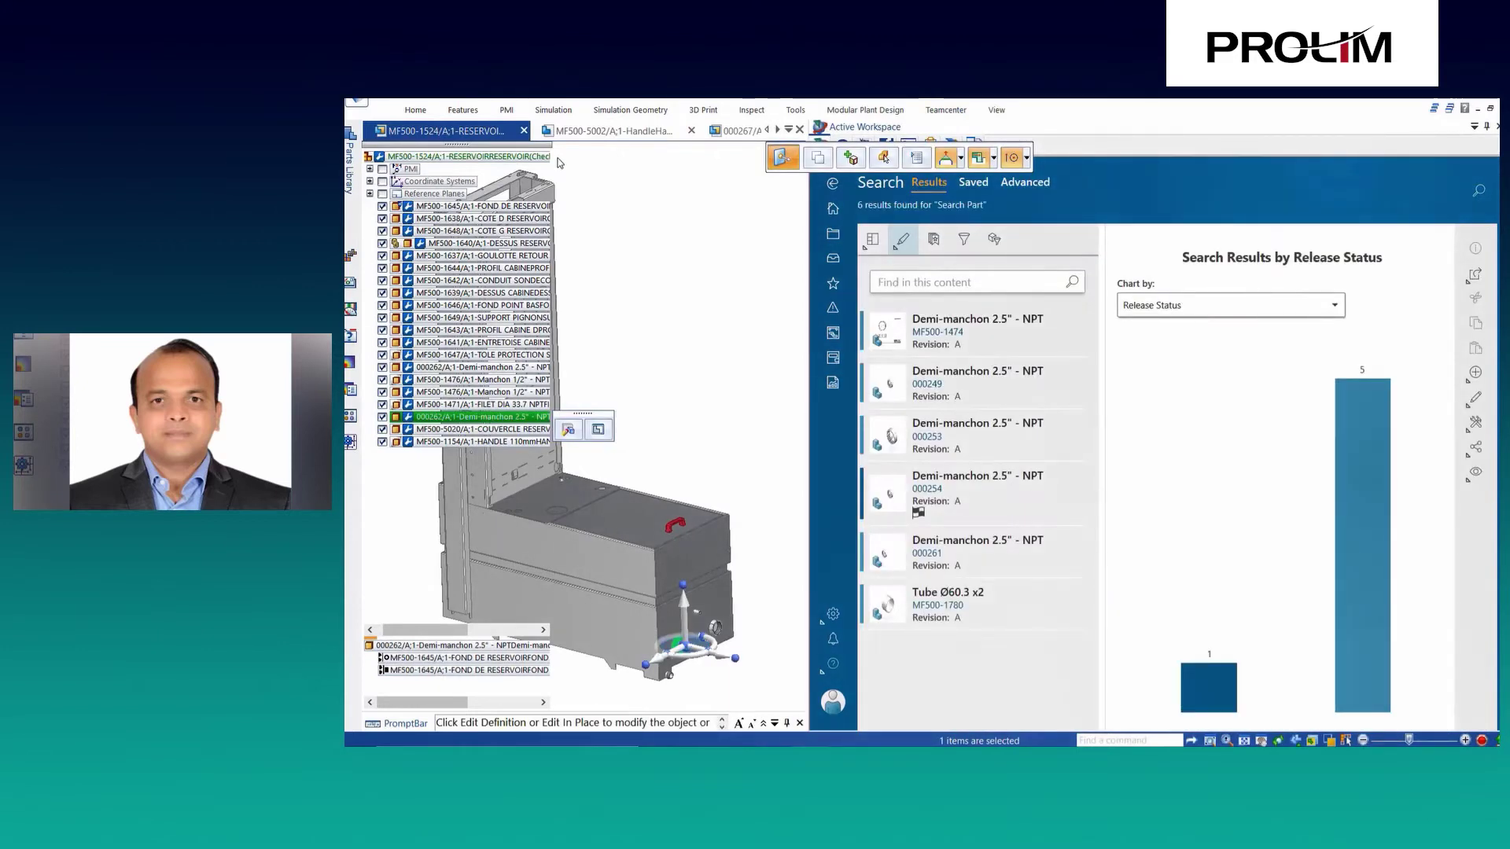
pyautogui.click(965, 240)
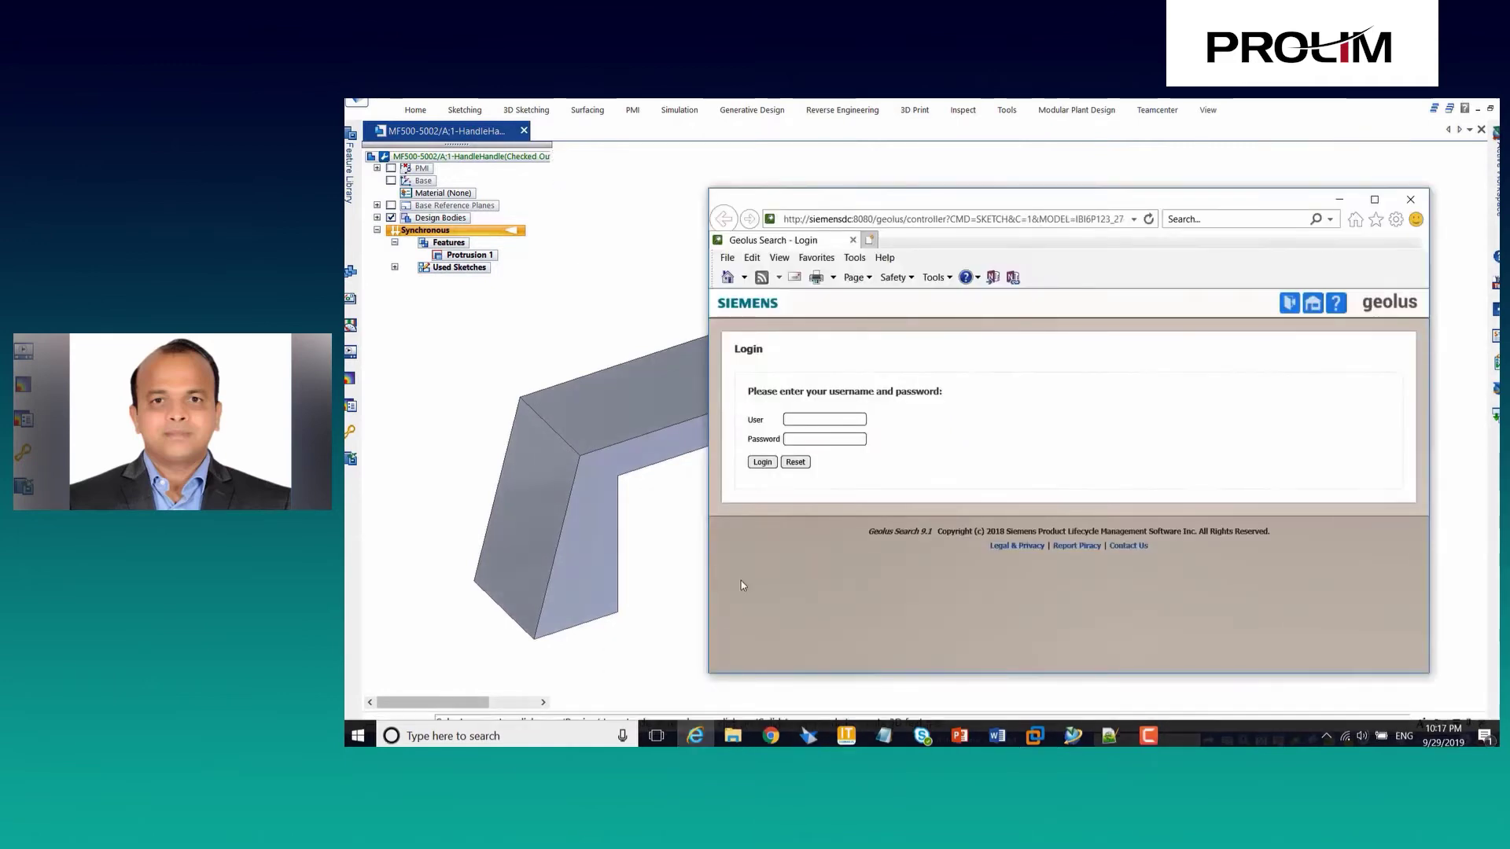
# Log in to Geolus Search with the user name and password.
pyautogui.write('lus')
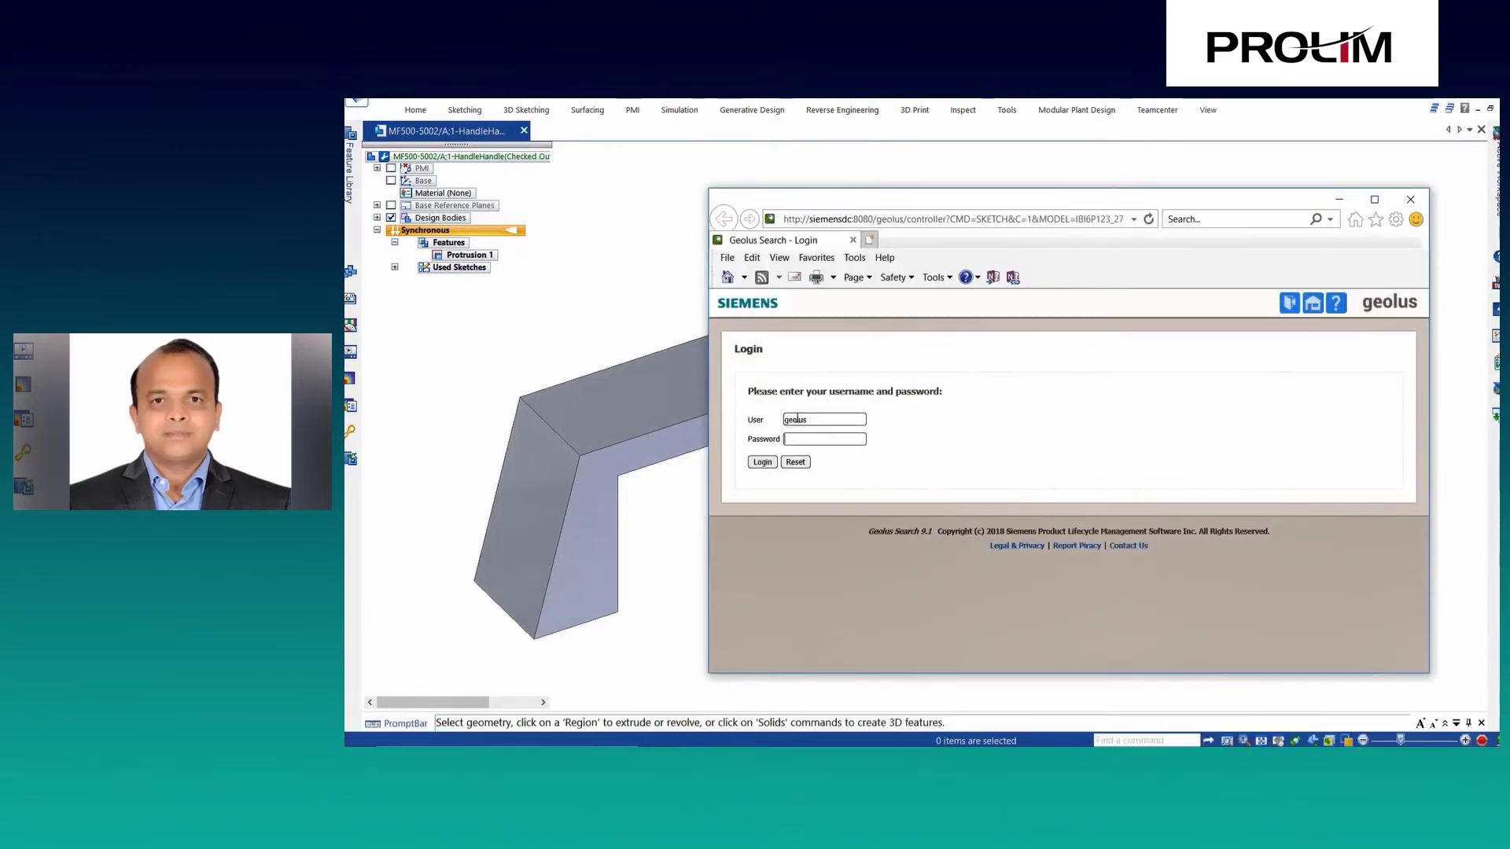
pyautogui.press('Tab')
pyautogui.write('geolus')
pyautogui.press('Return')
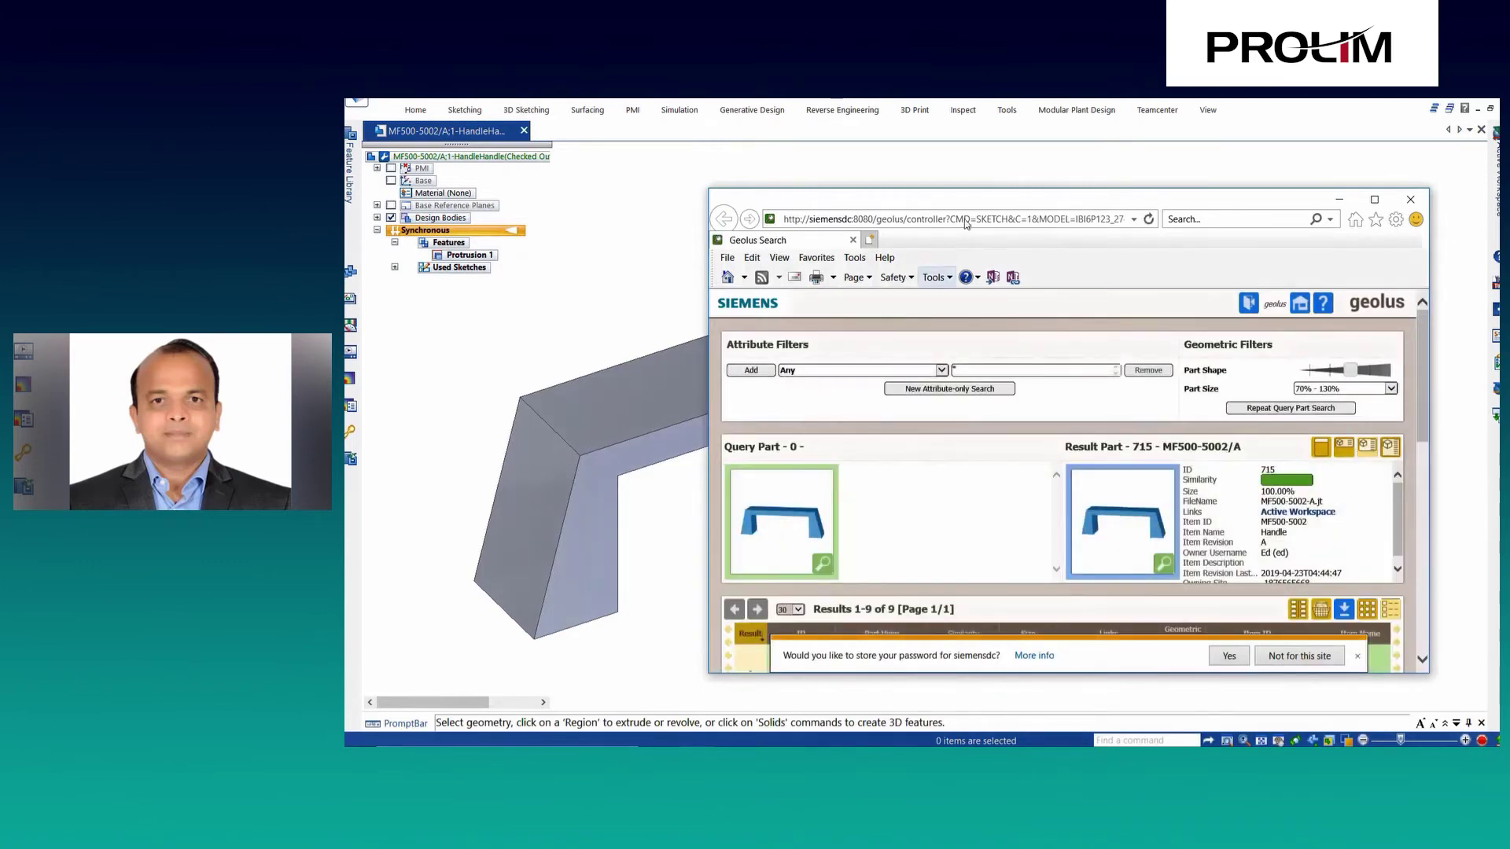
# Maximize the browser and show the HANDLE 110mm details among the nine matching handles.
pyautogui.doubleClick(973, 196)
pyautogui.scroll(-3, 739, 598)
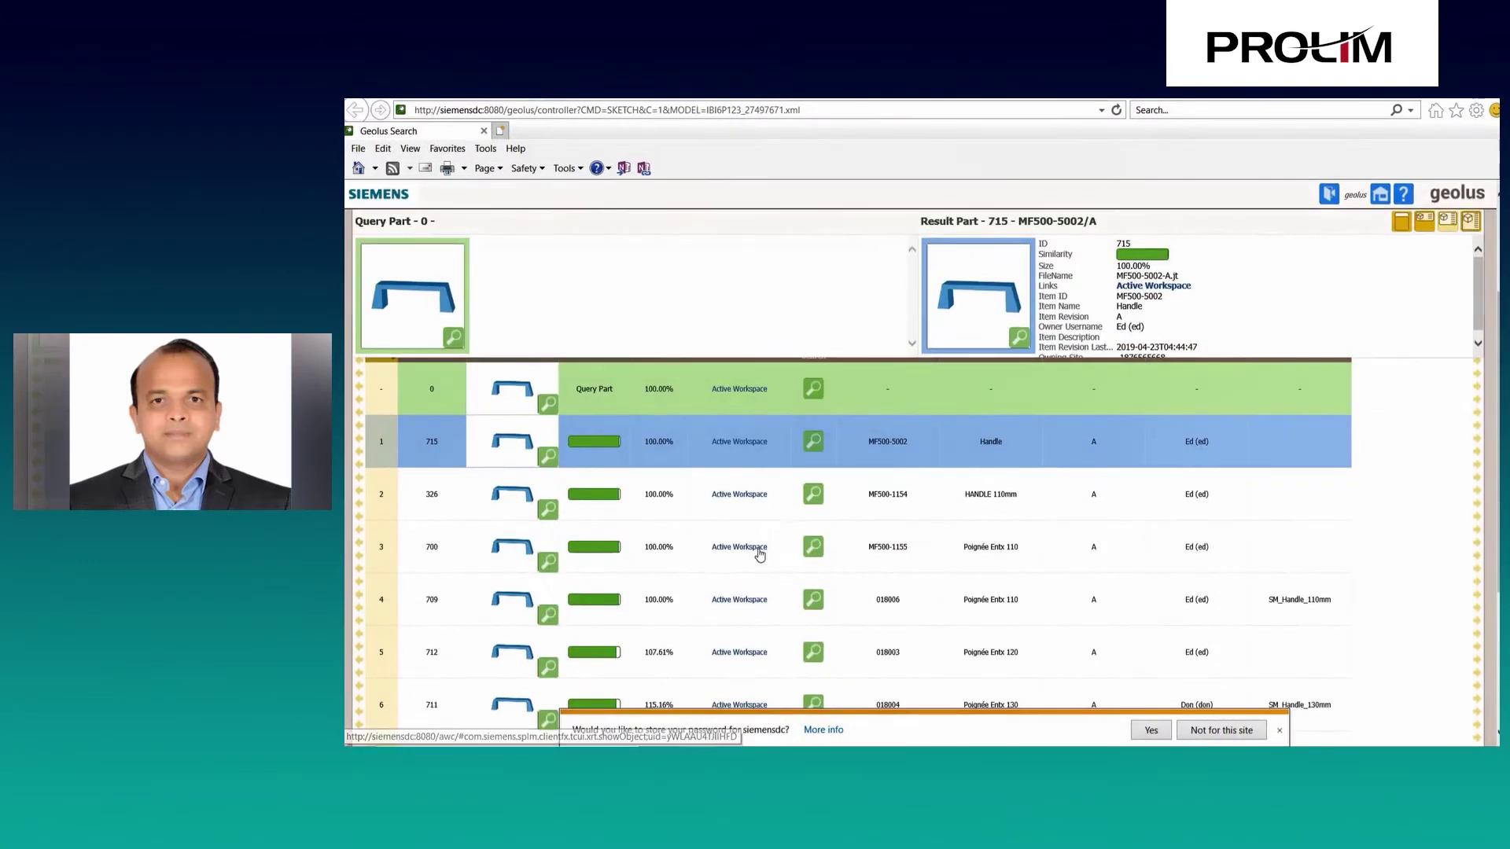
pyautogui.click(854, 499)
pyautogui.scroll(2, 553, 274)
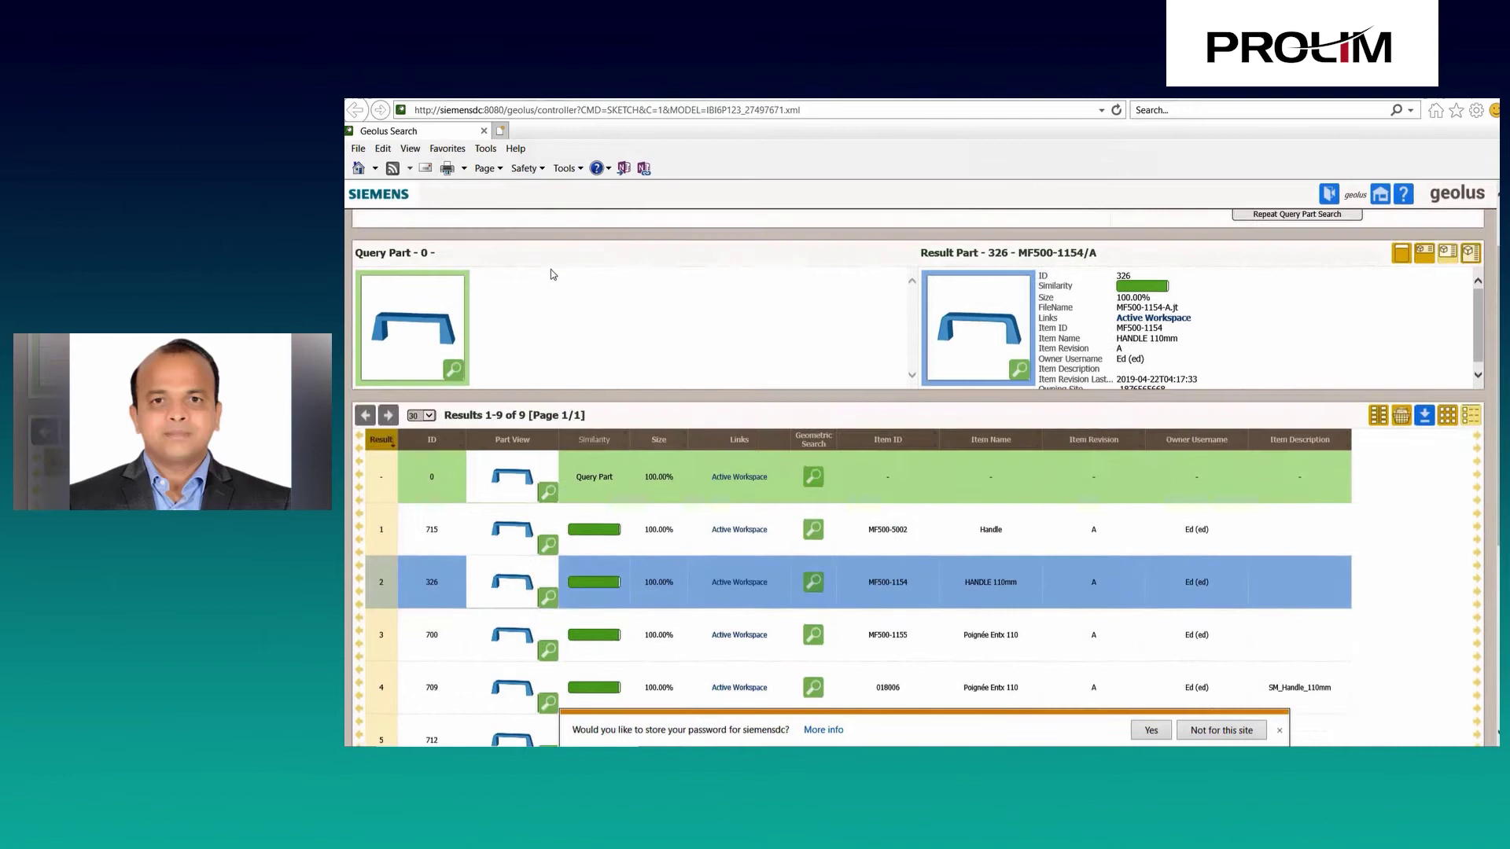
pyautogui.scroll(-5, 617, 577)
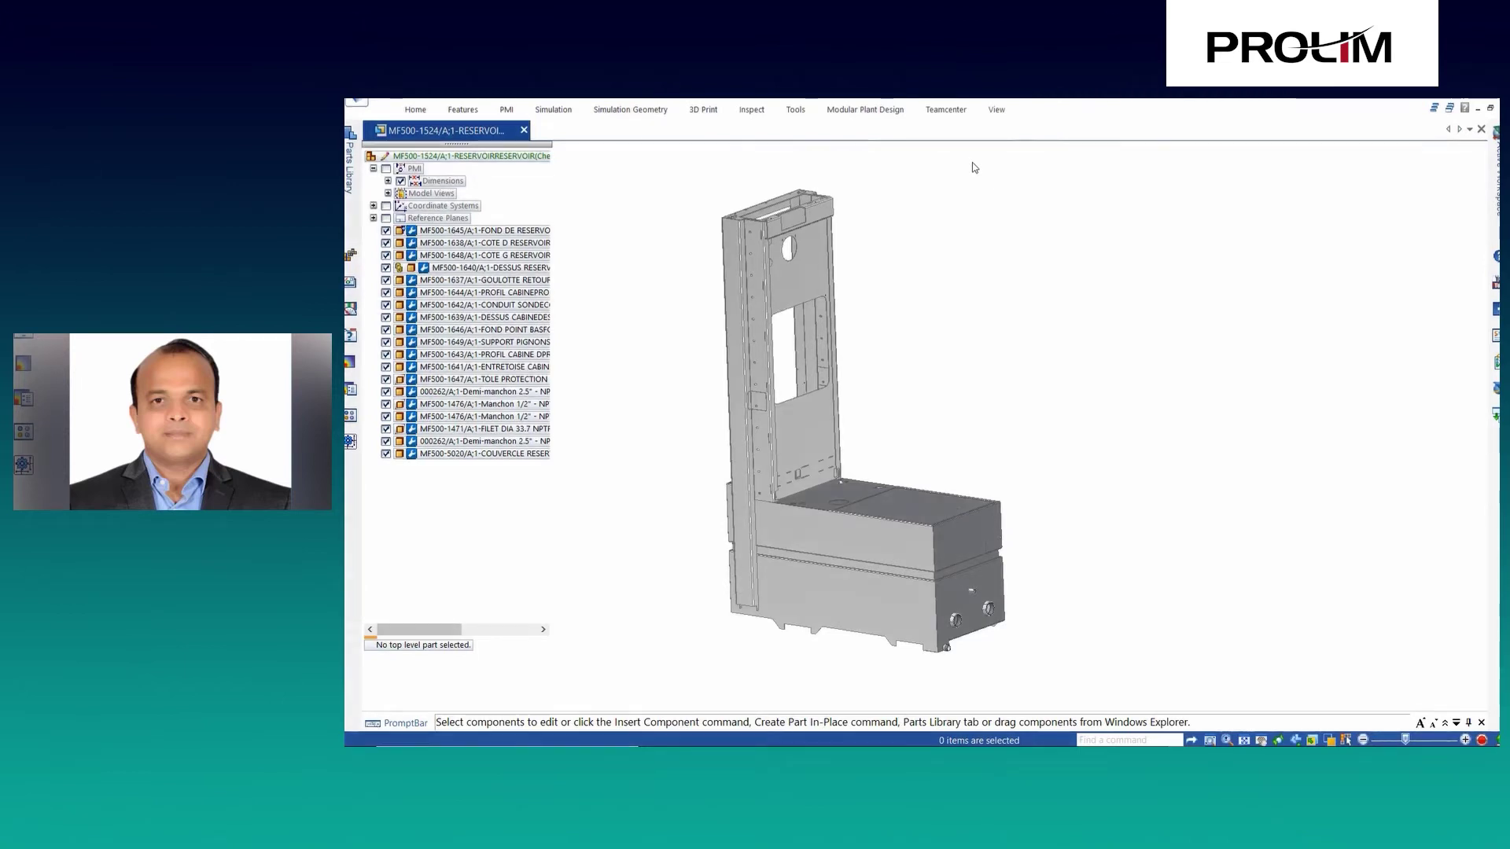
# Save the reservoir assembly to Teamcenter as Parasolid file MF500-1524_A_asm.x_t.
pyautogui.click(948, 115)
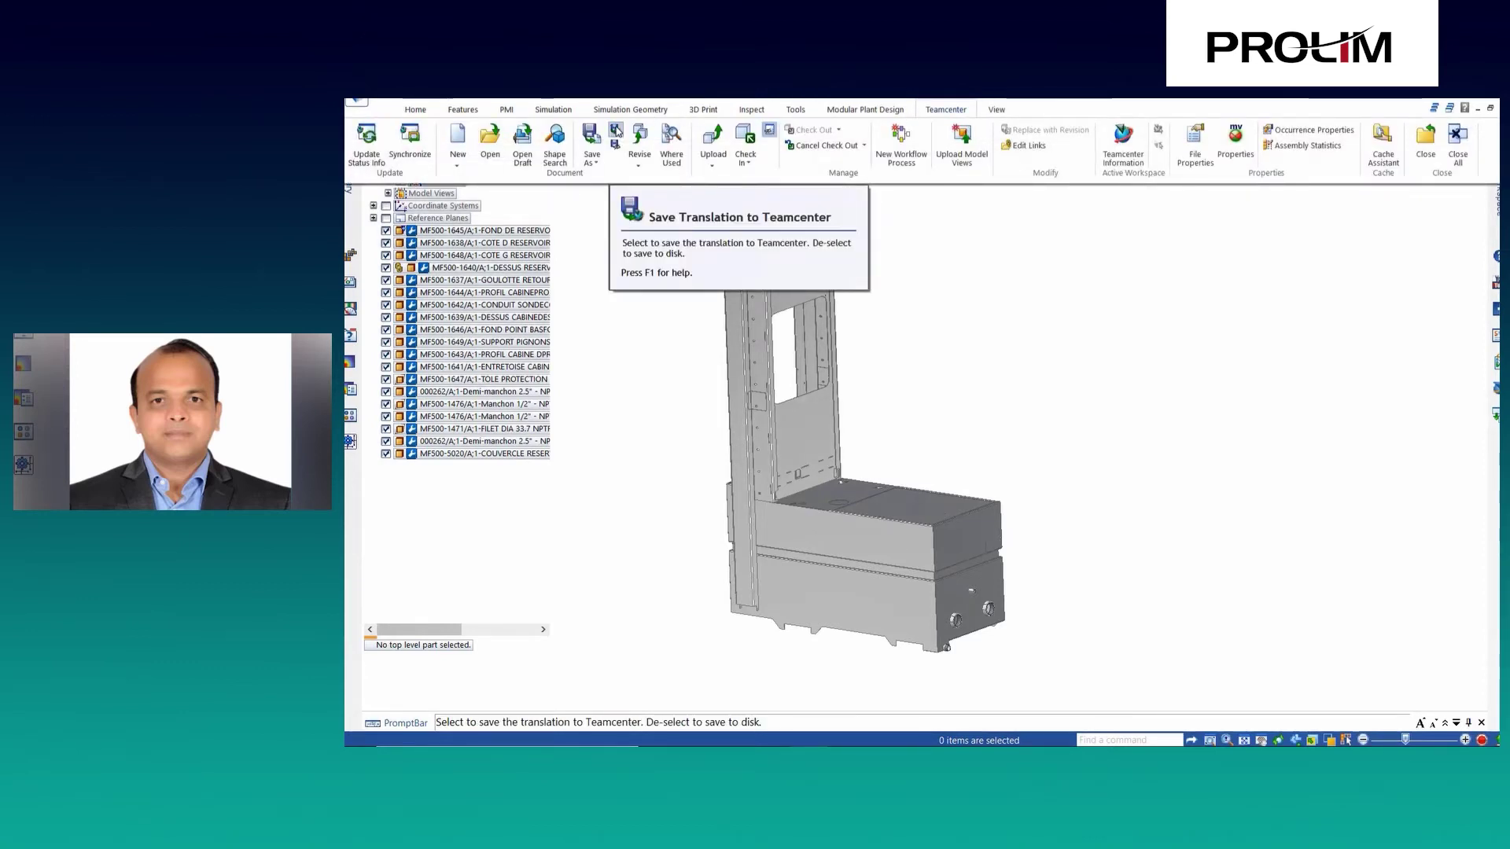
pyautogui.click(591, 157)
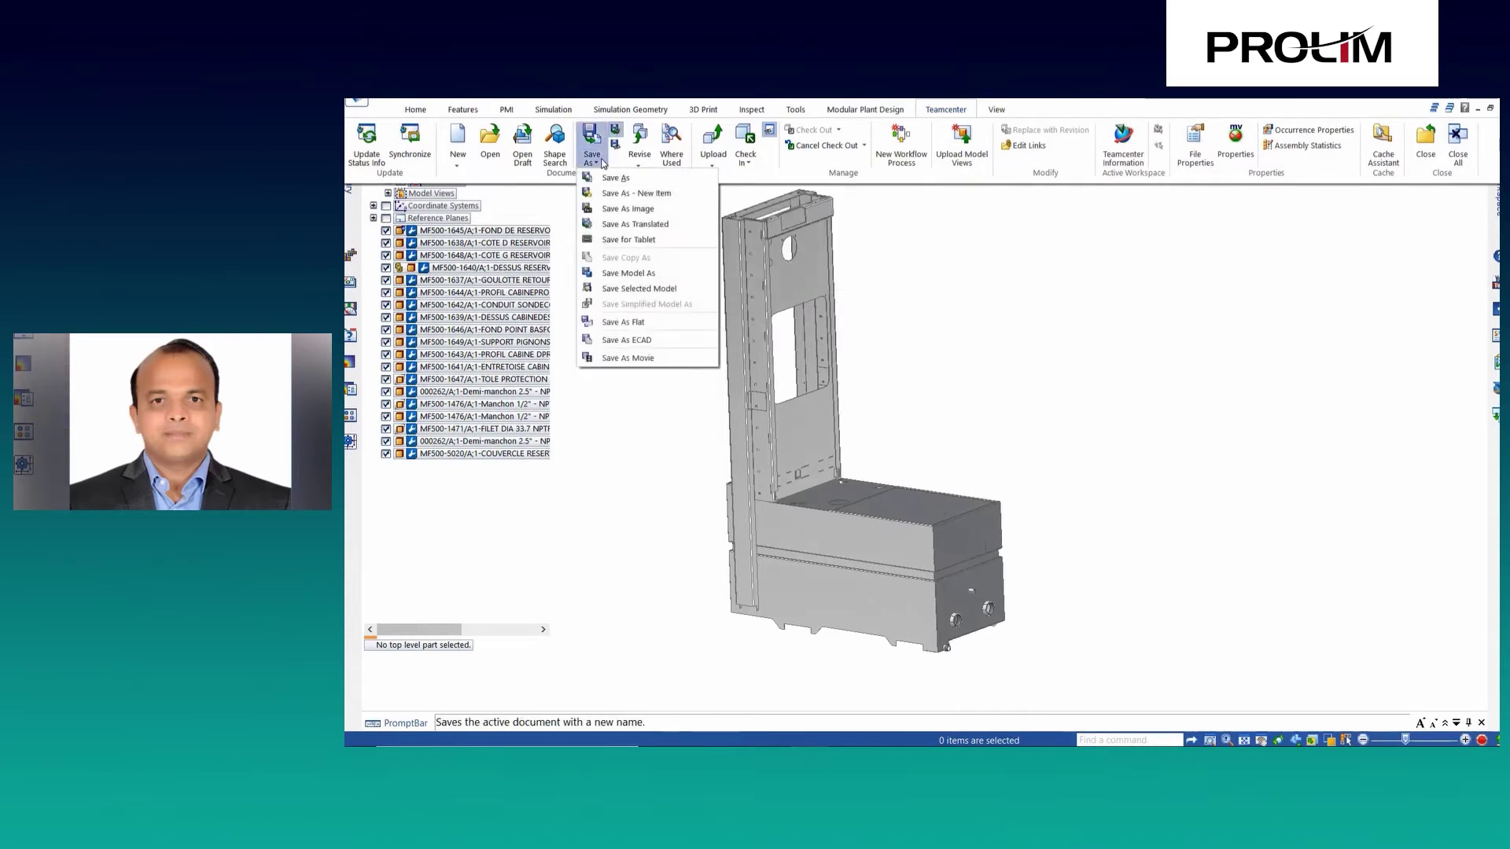
pyautogui.click(611, 225)
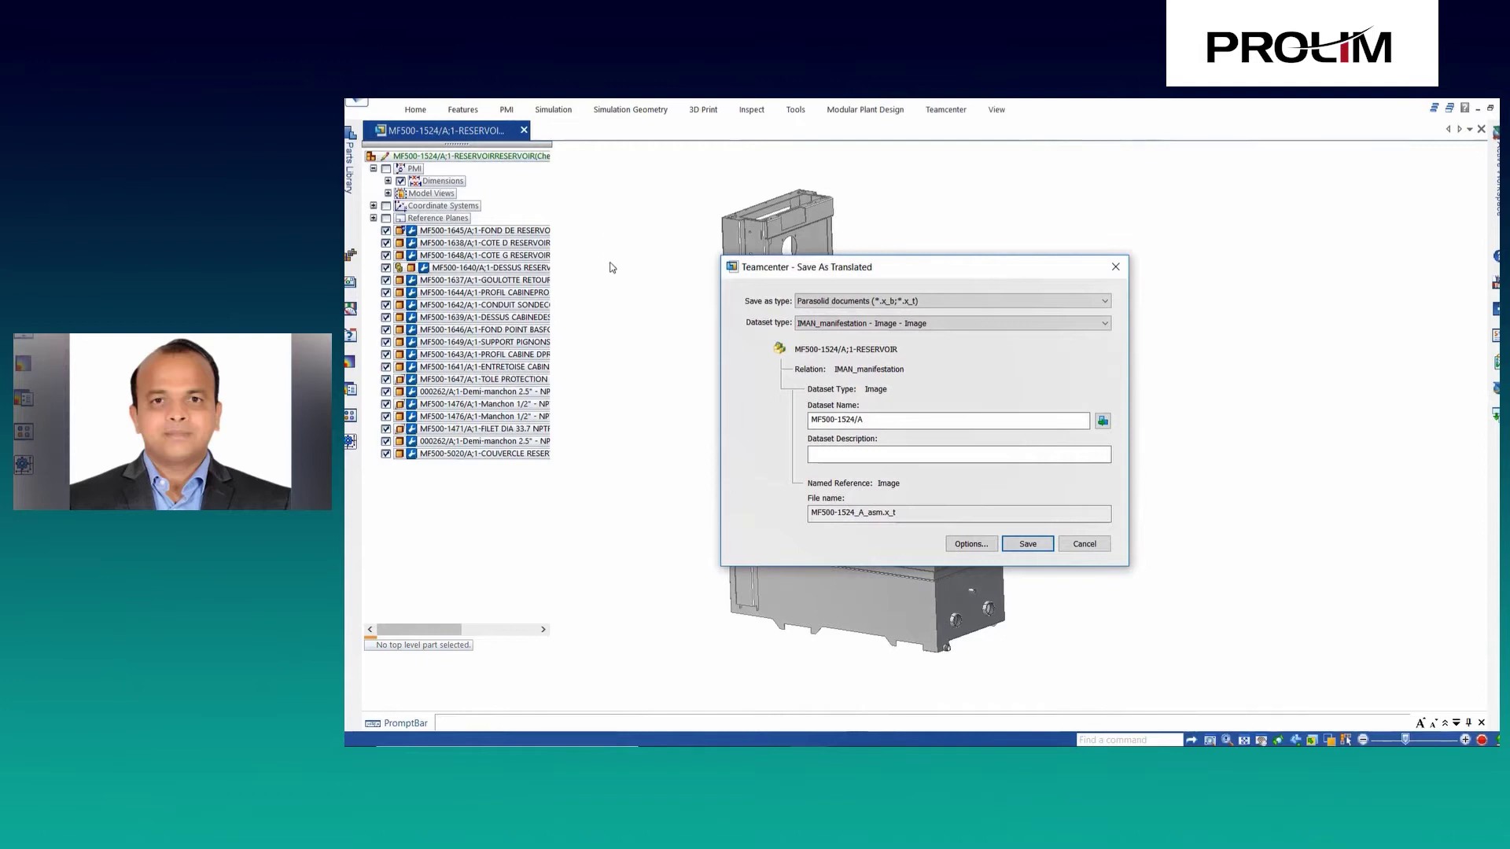
pyautogui.click(839, 302)
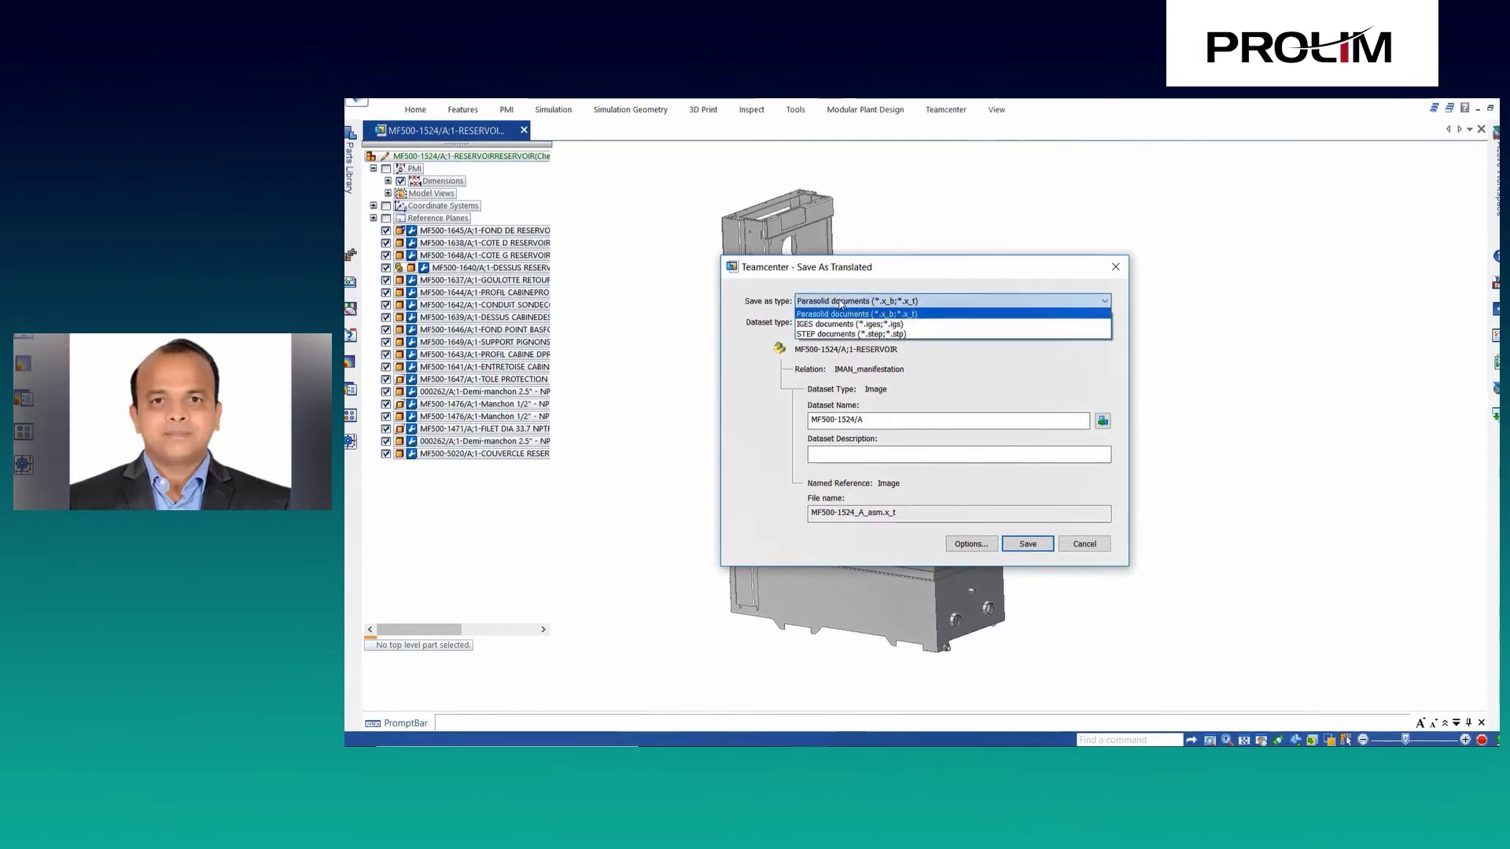
pyautogui.click(840, 304)
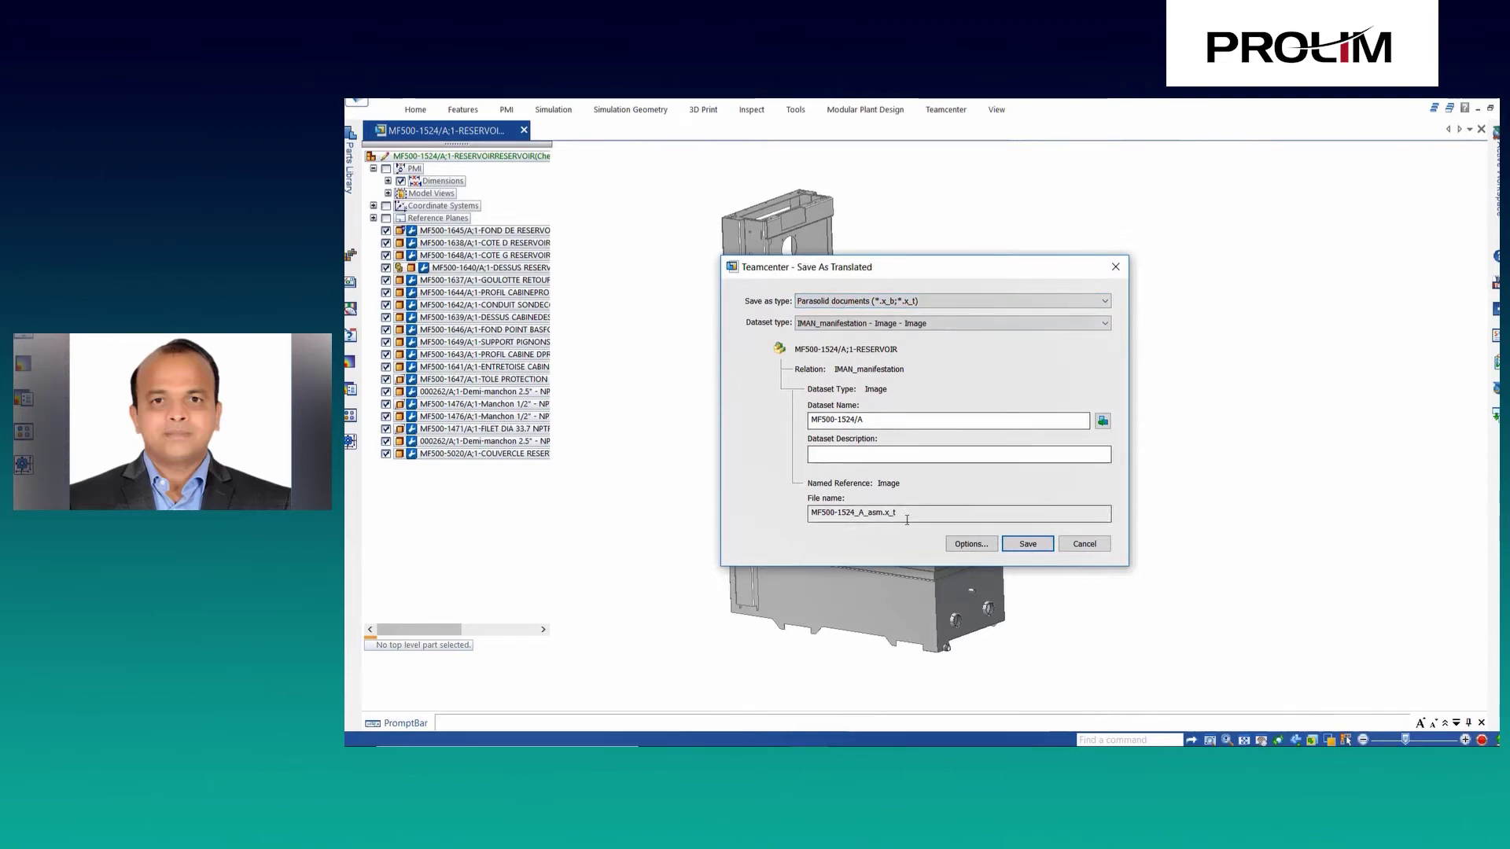
pyautogui.click(1011, 548)
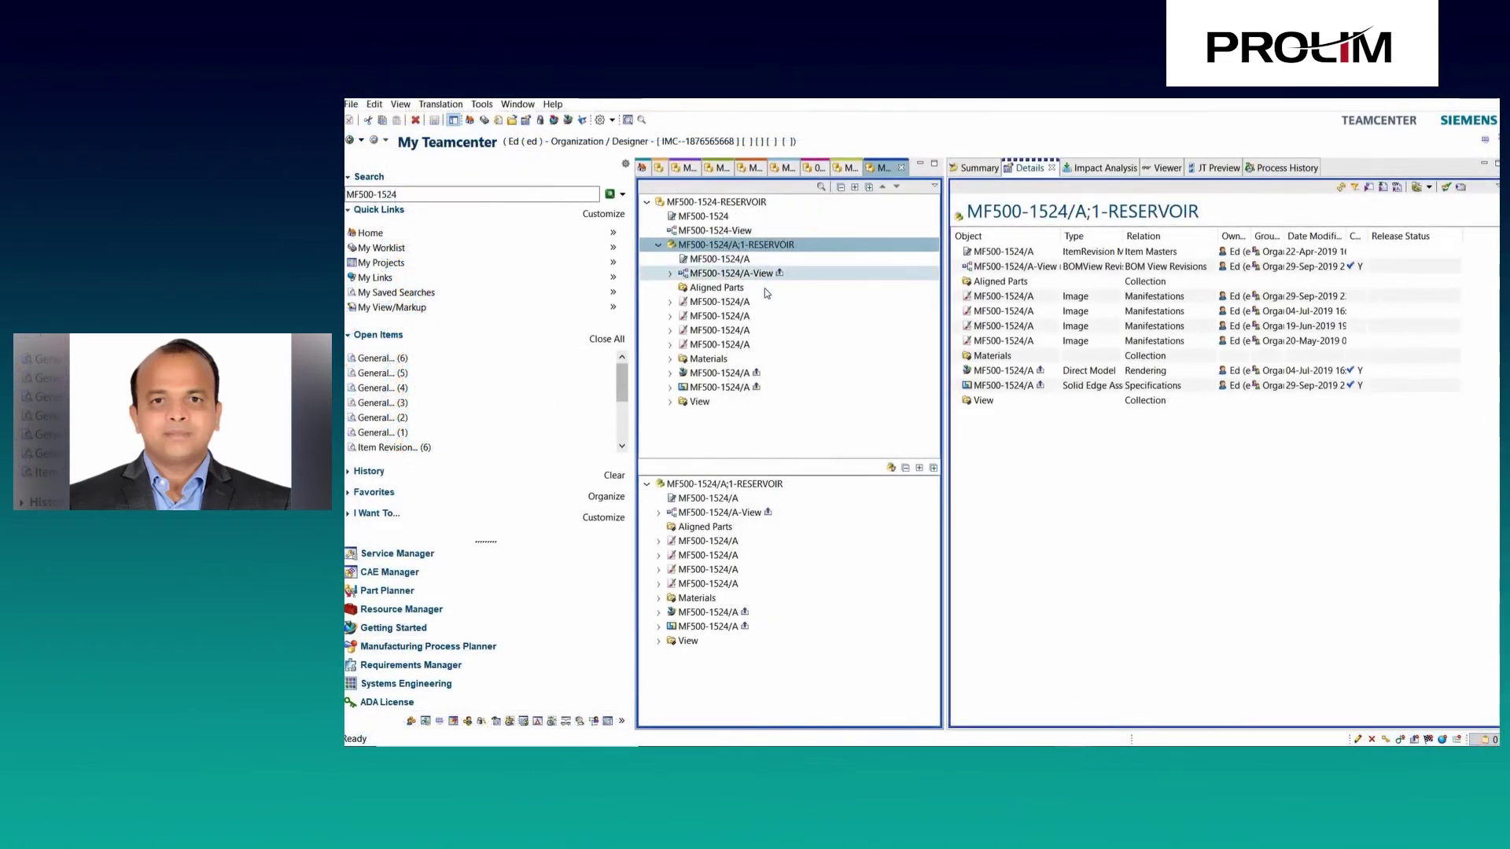
# Select all four translated datasets of MF500-1524/A to view their details.
pyautogui.click(770, 301)
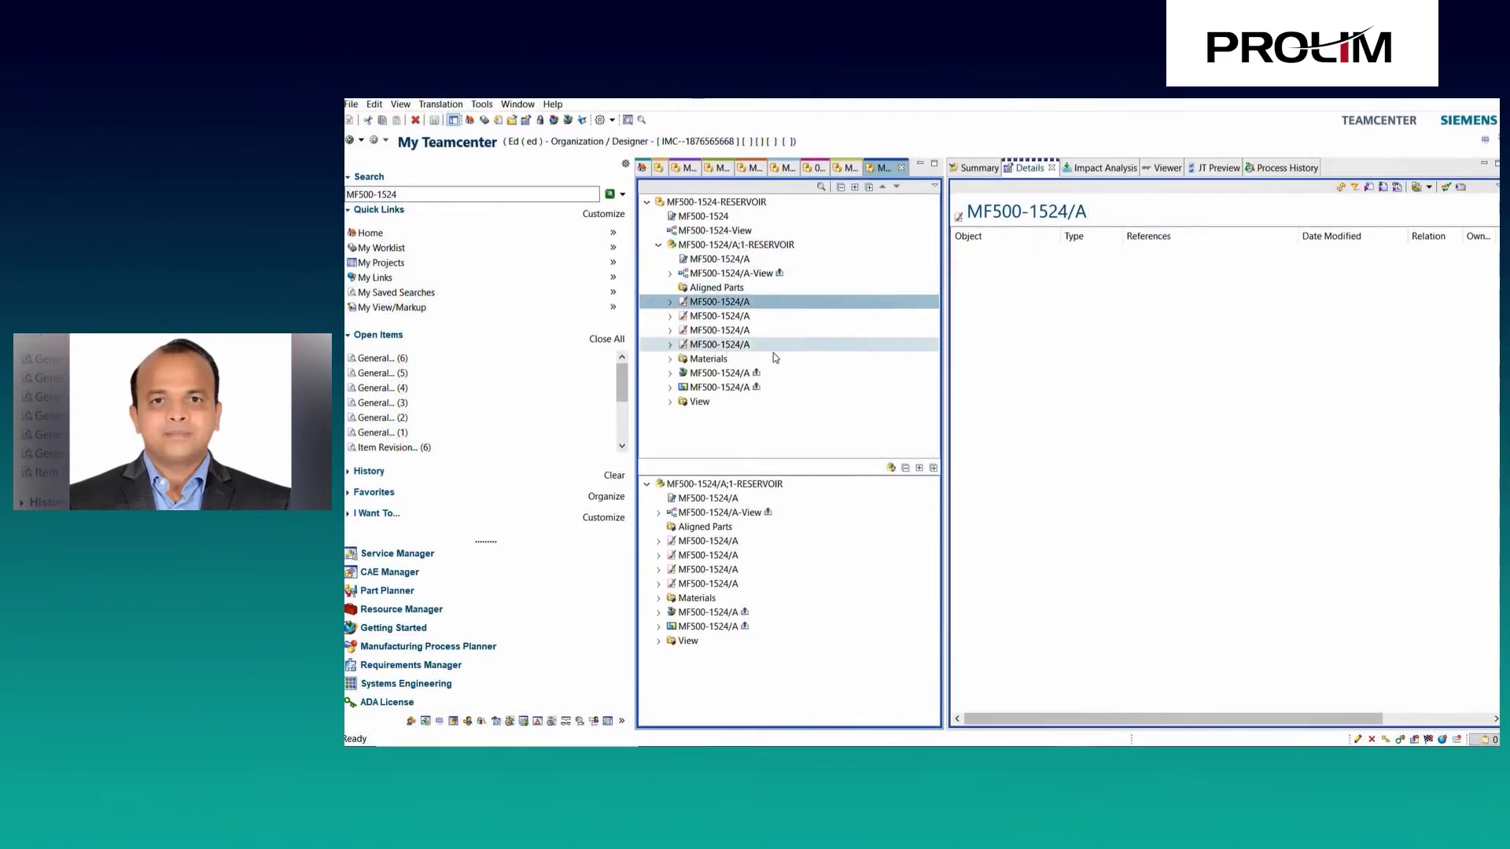
pyautogui.keyDown('shift'); pyautogui.click(777, 345); pyautogui.keyUp('shift')
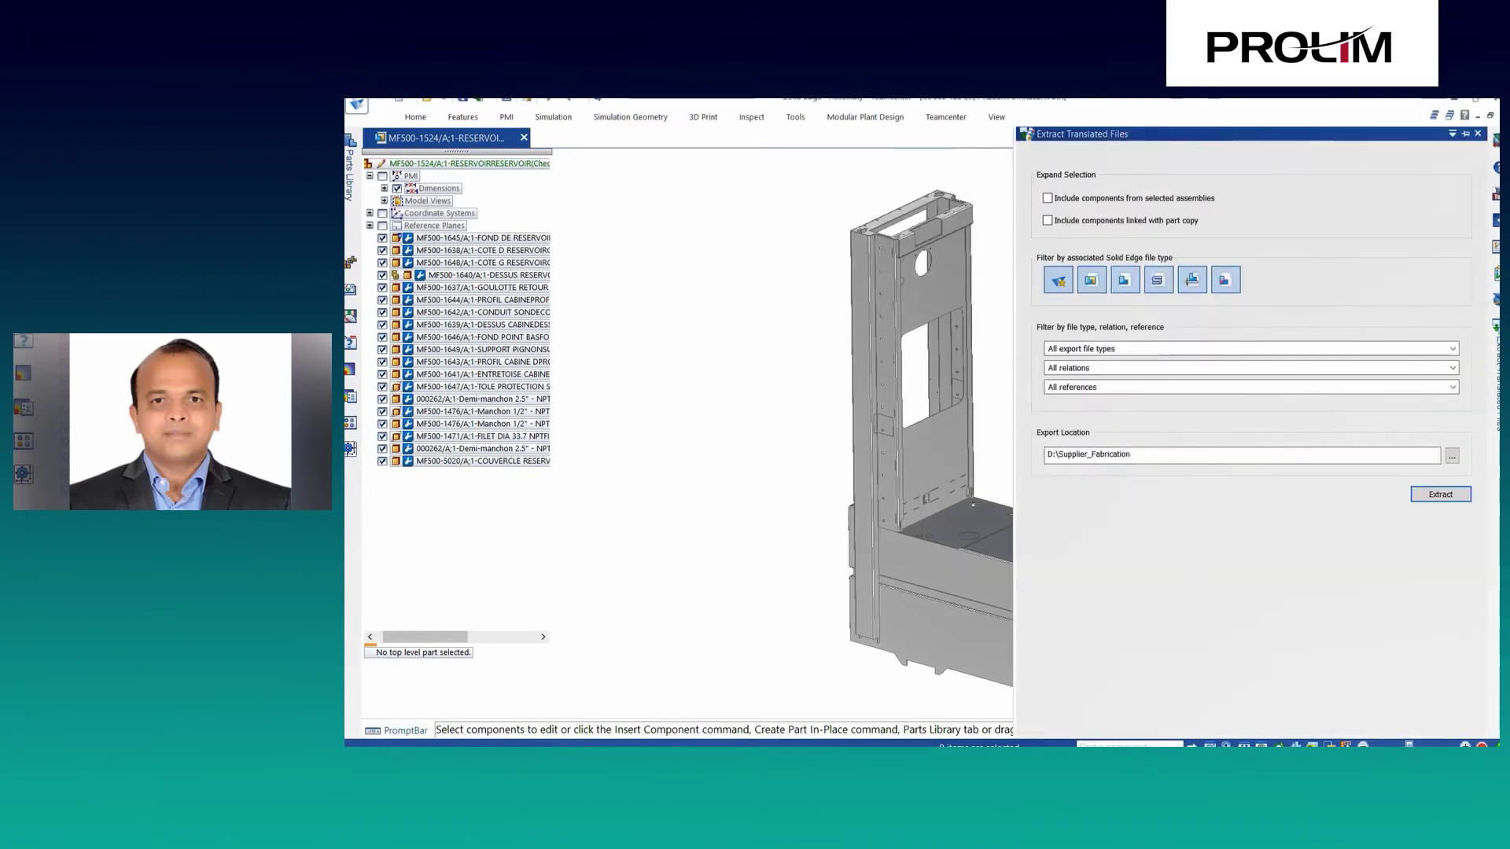
# Dock the Extract Translated Files panel, include assembly components, and keep all export file types.
pyautogui.click(1465, 134)
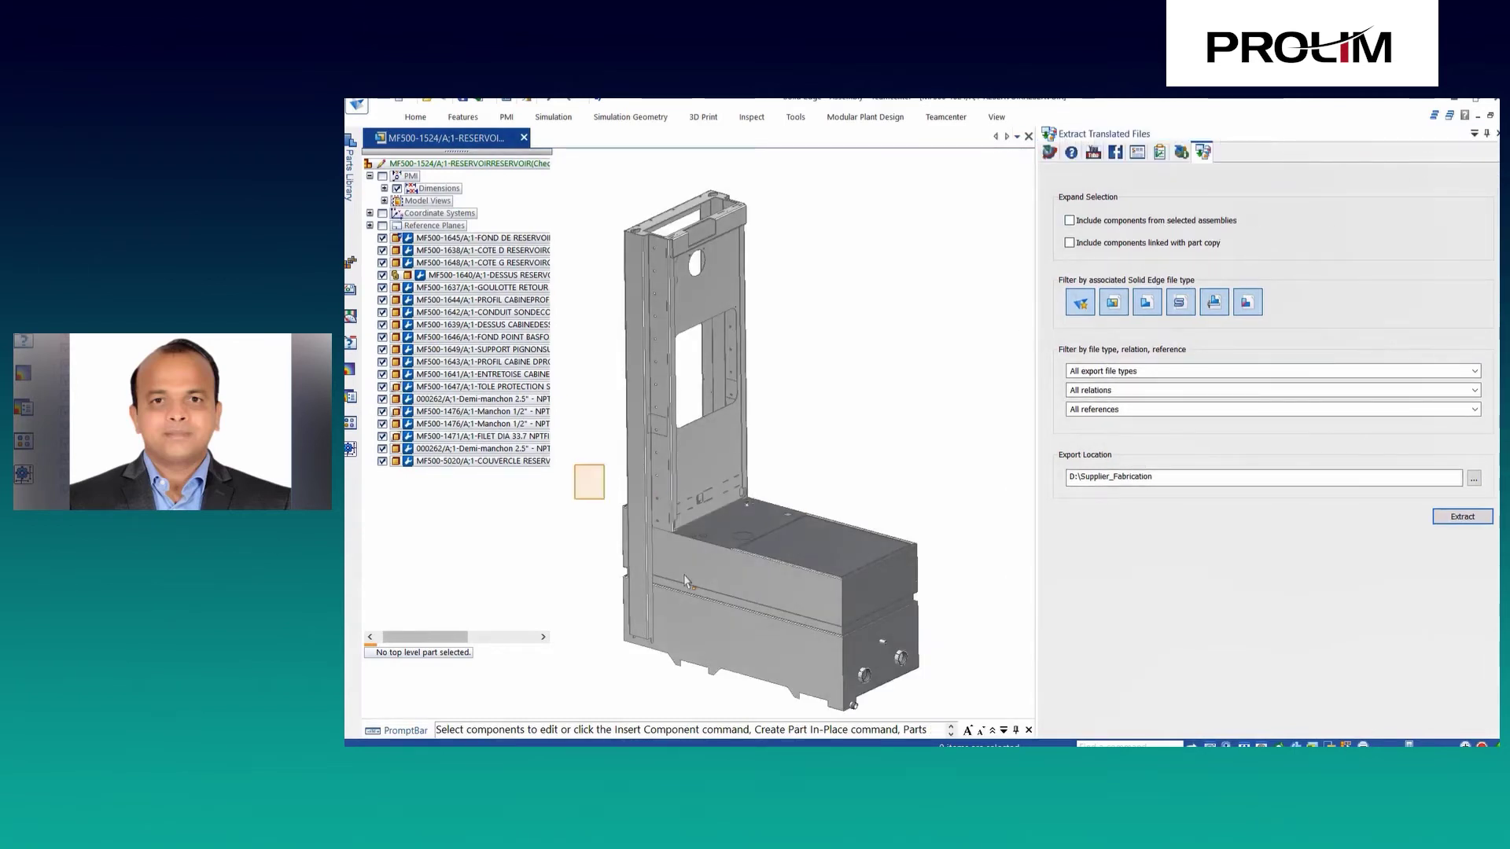
pyautogui.moveTo(684, 582); pyautogui.dragTo(971, 725)
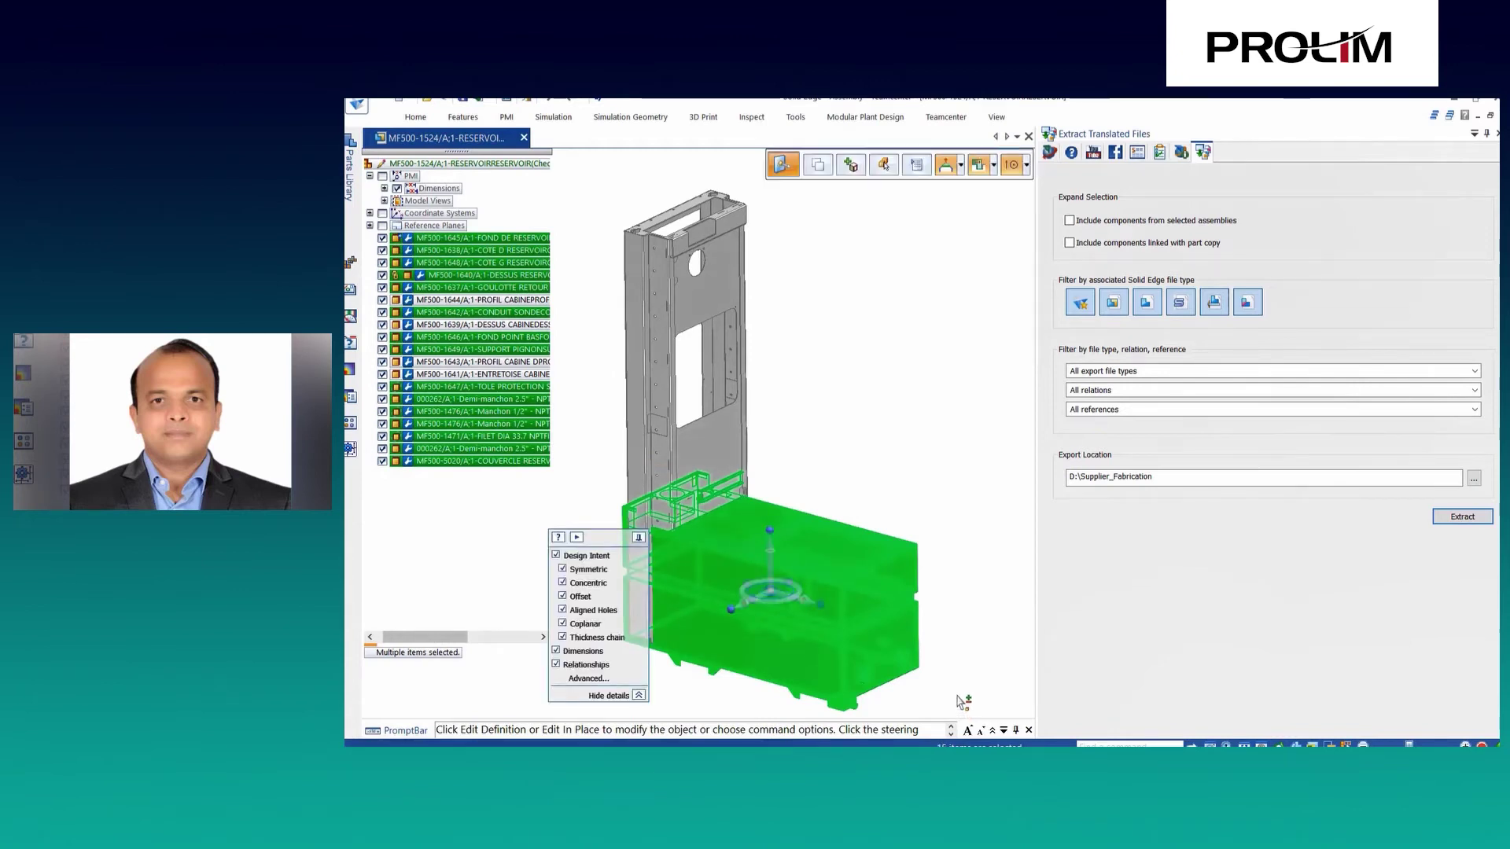
pyautogui.press('Escape')
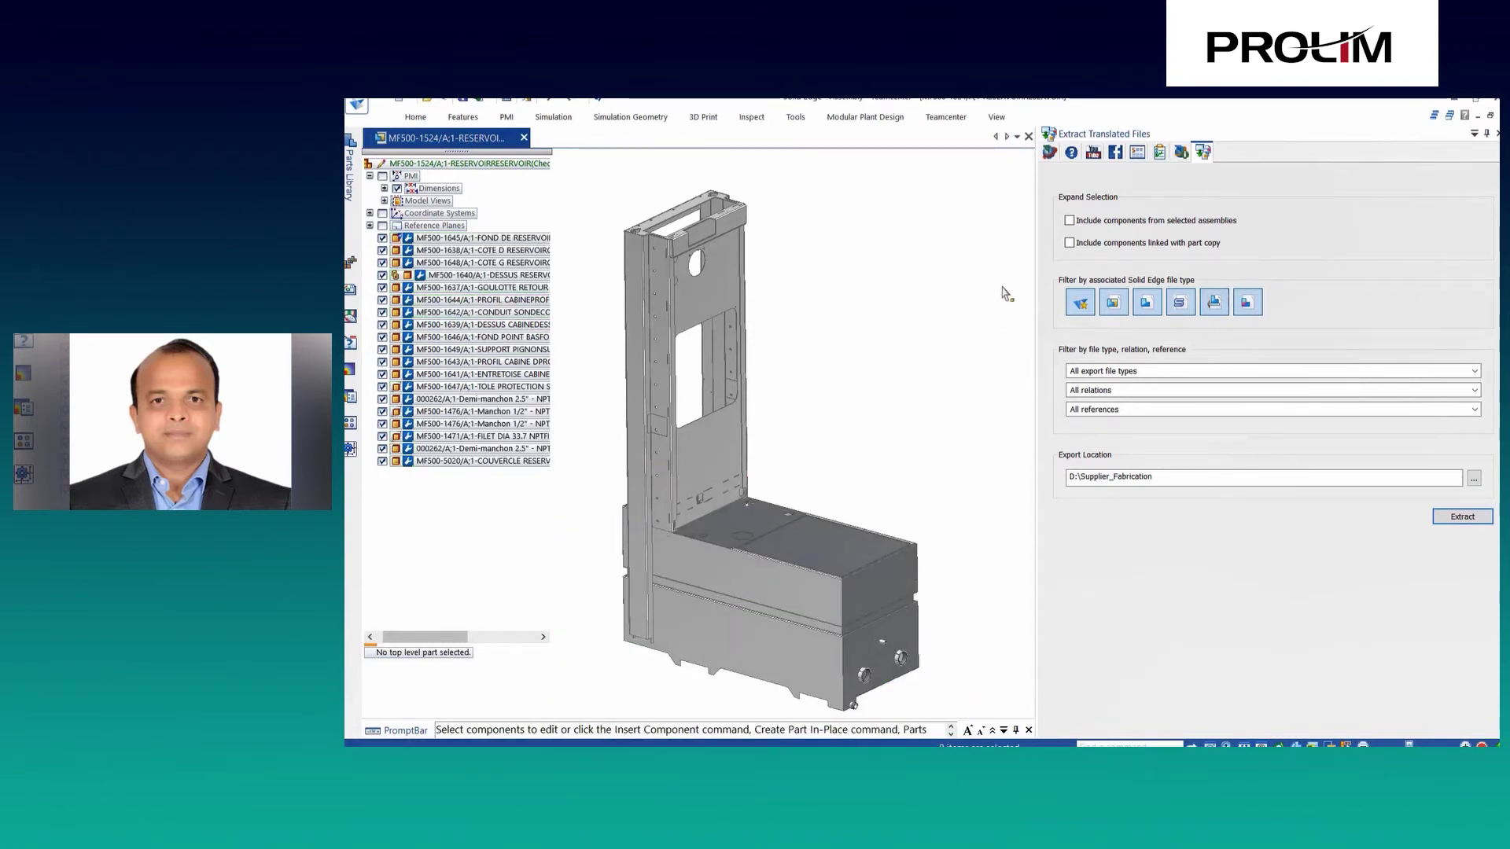
pyautogui.click(1069, 221)
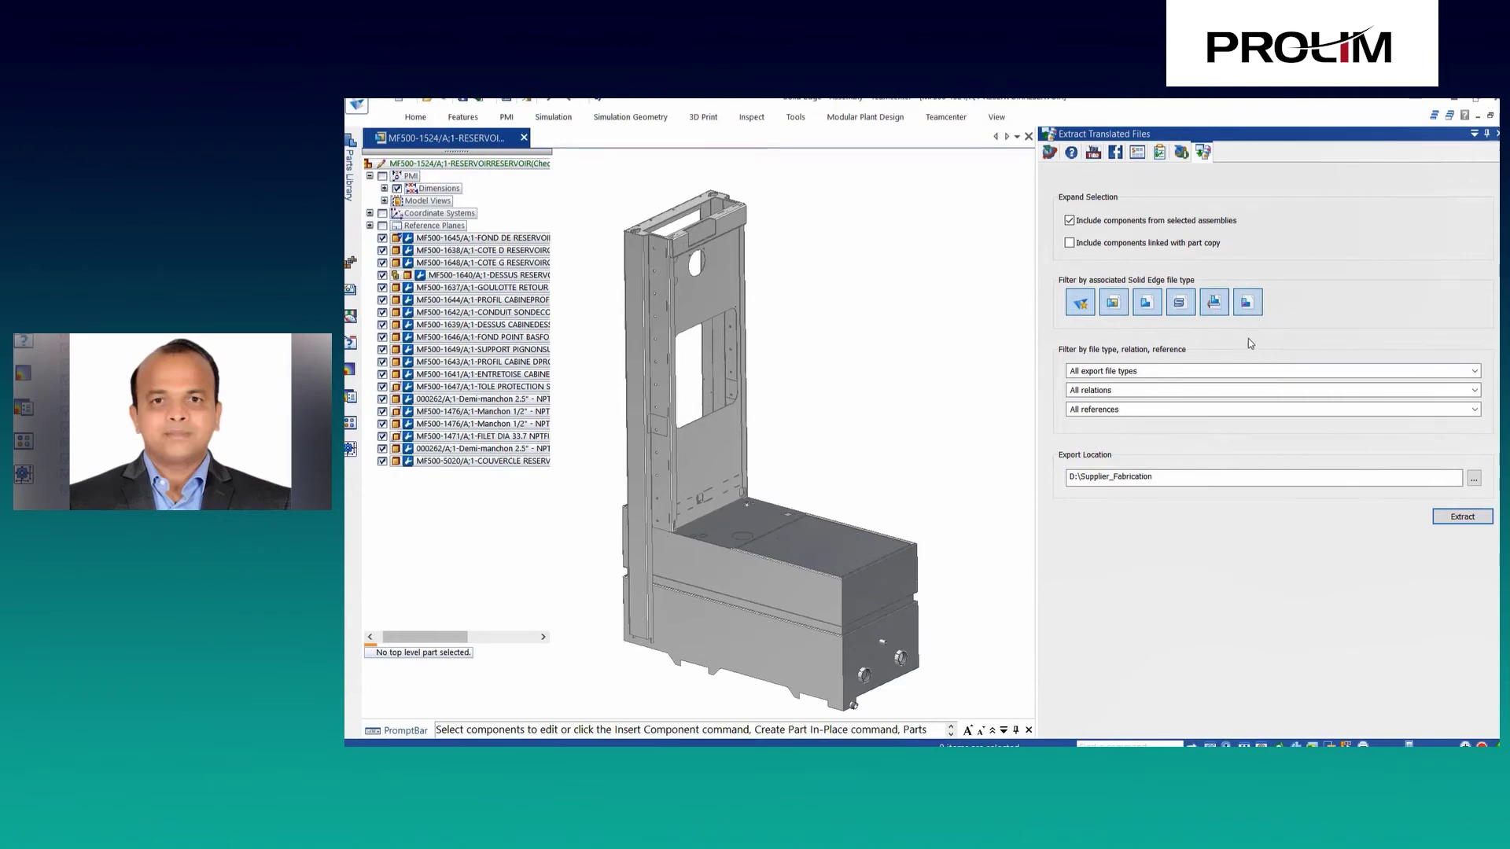
pyautogui.click(1242, 372)
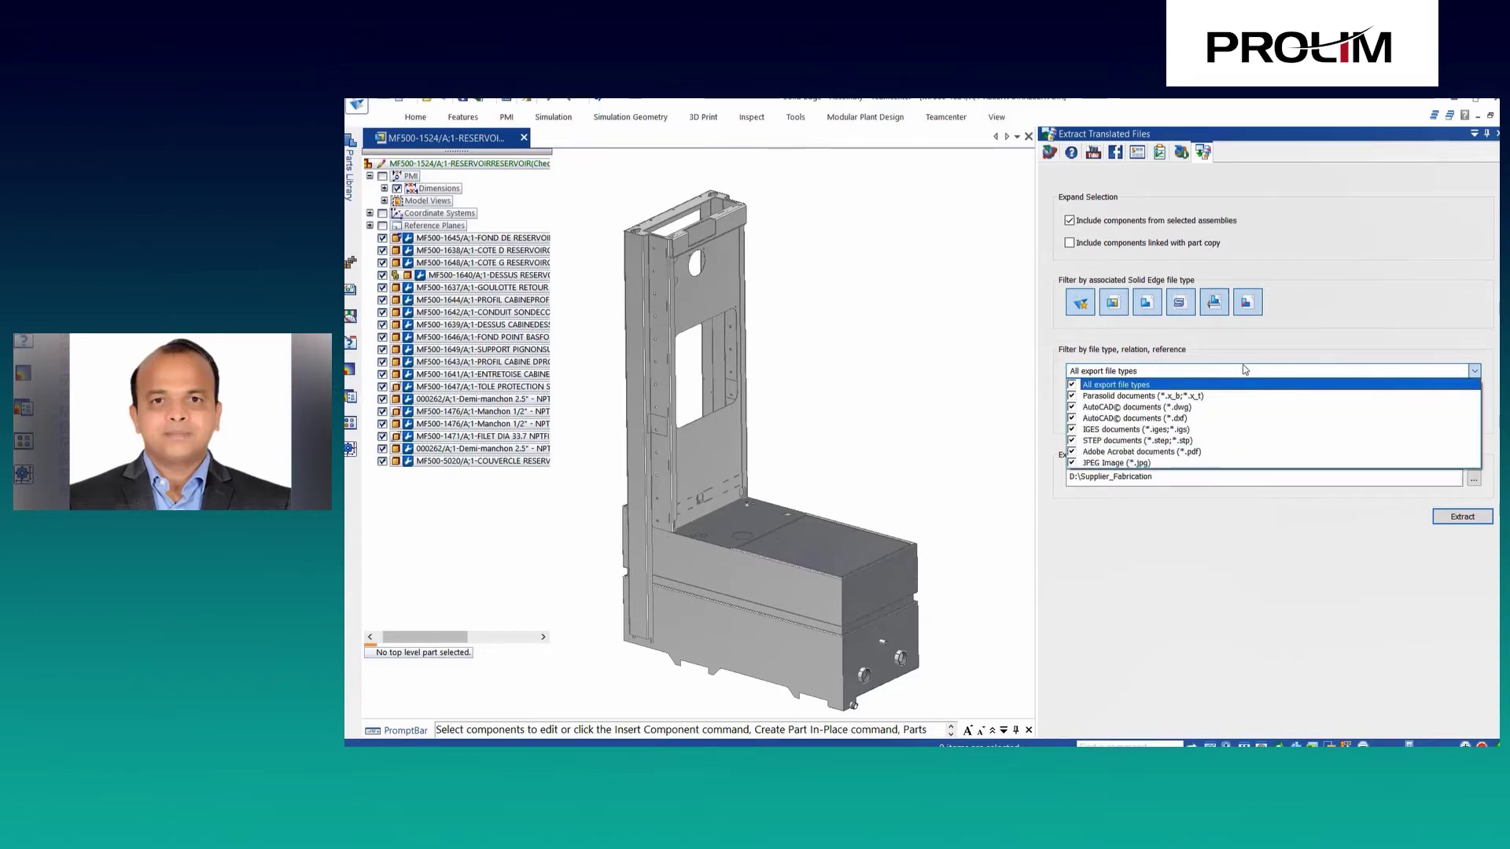
pyautogui.click(1243, 367)
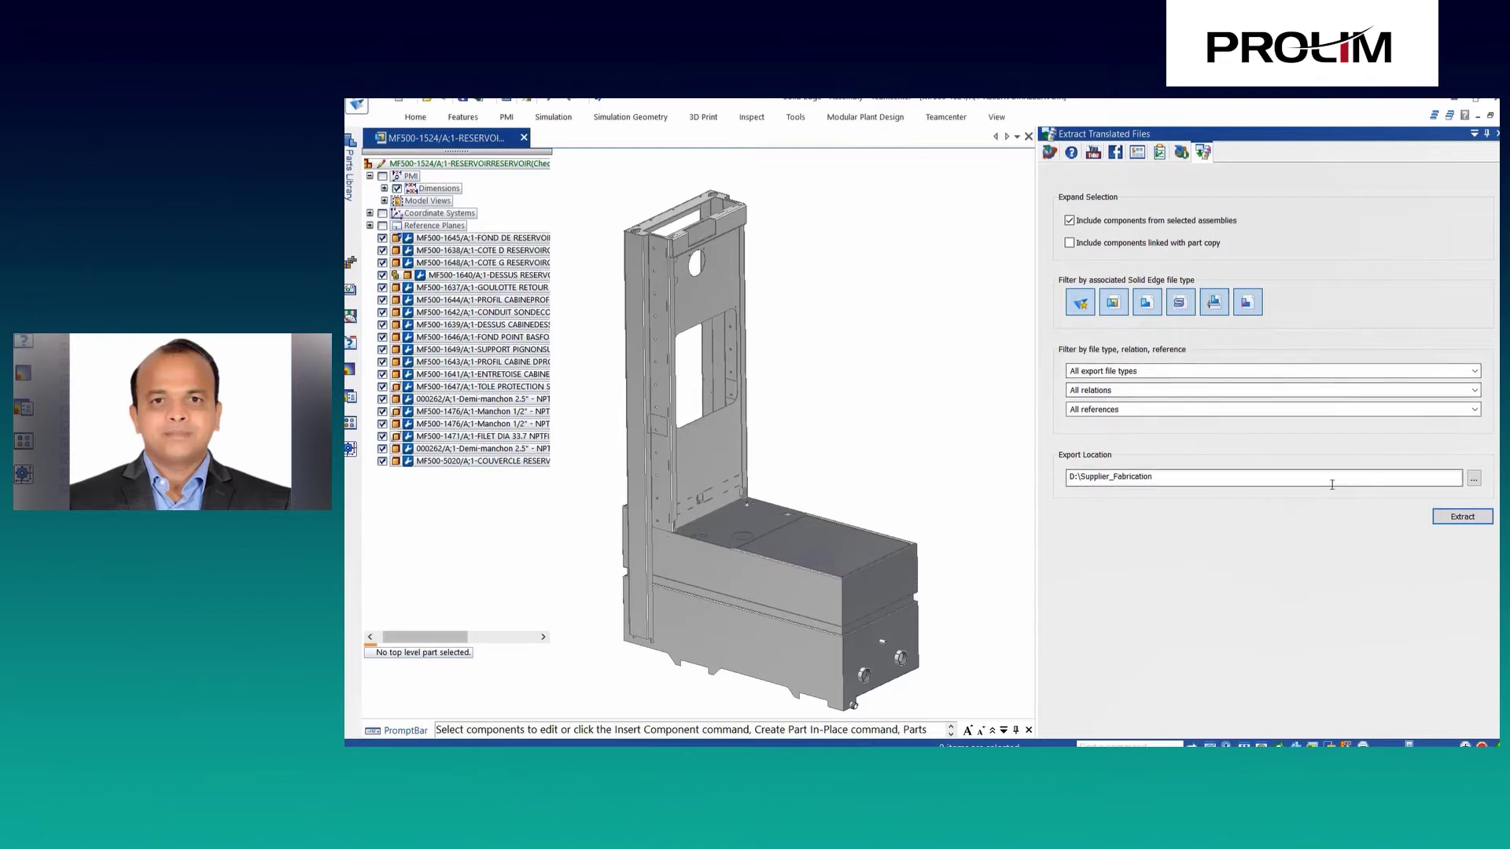
# Extract the translated files into D:\Supplier_Fabrication.
pyautogui.click(1458, 518)
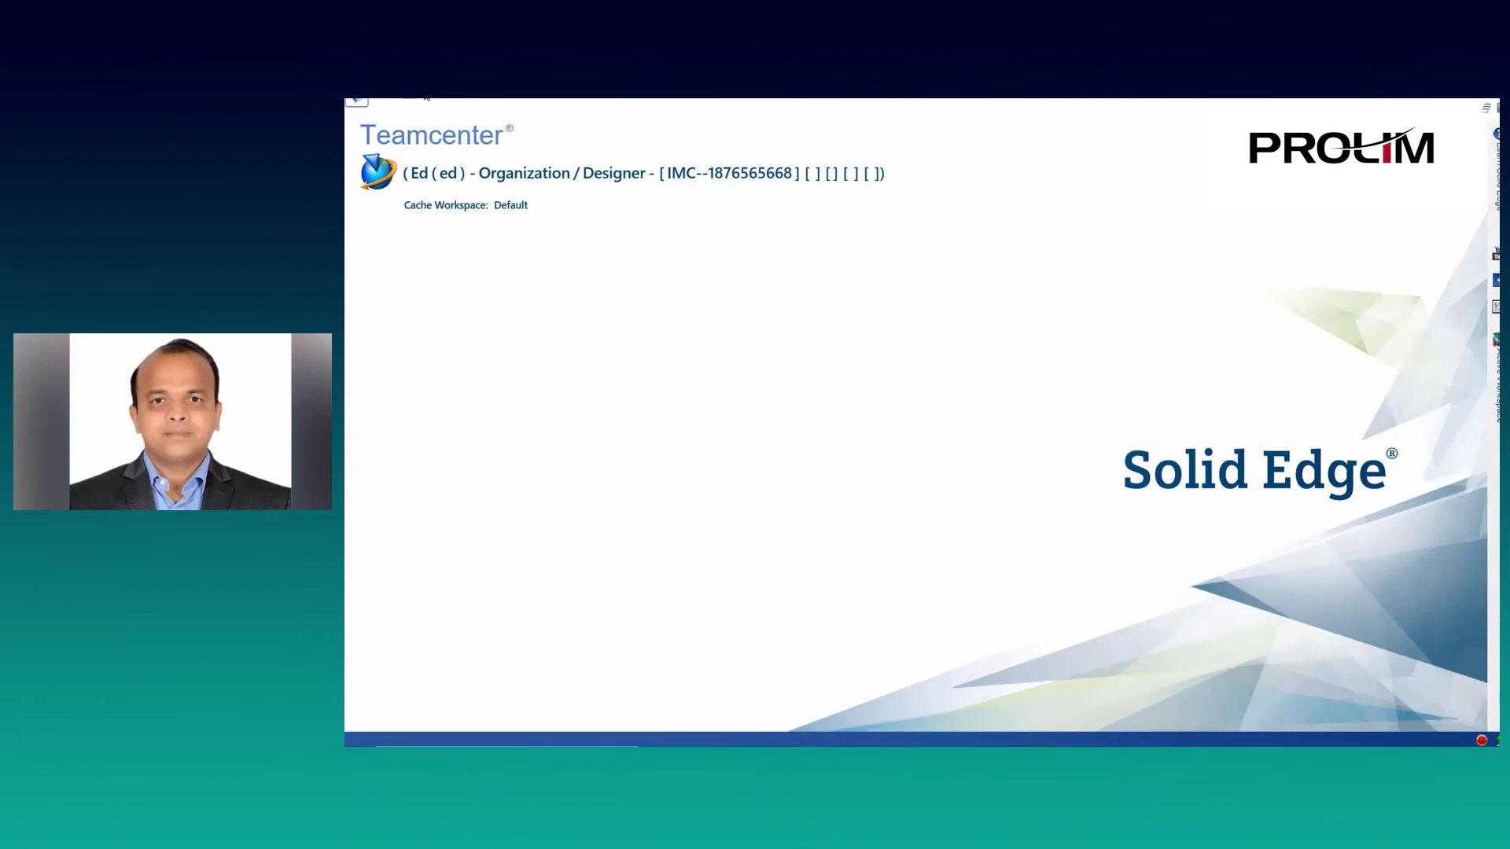
# Search Teamcenter by Item Name for 'fitting'.
pyautogui.click(426, 98)
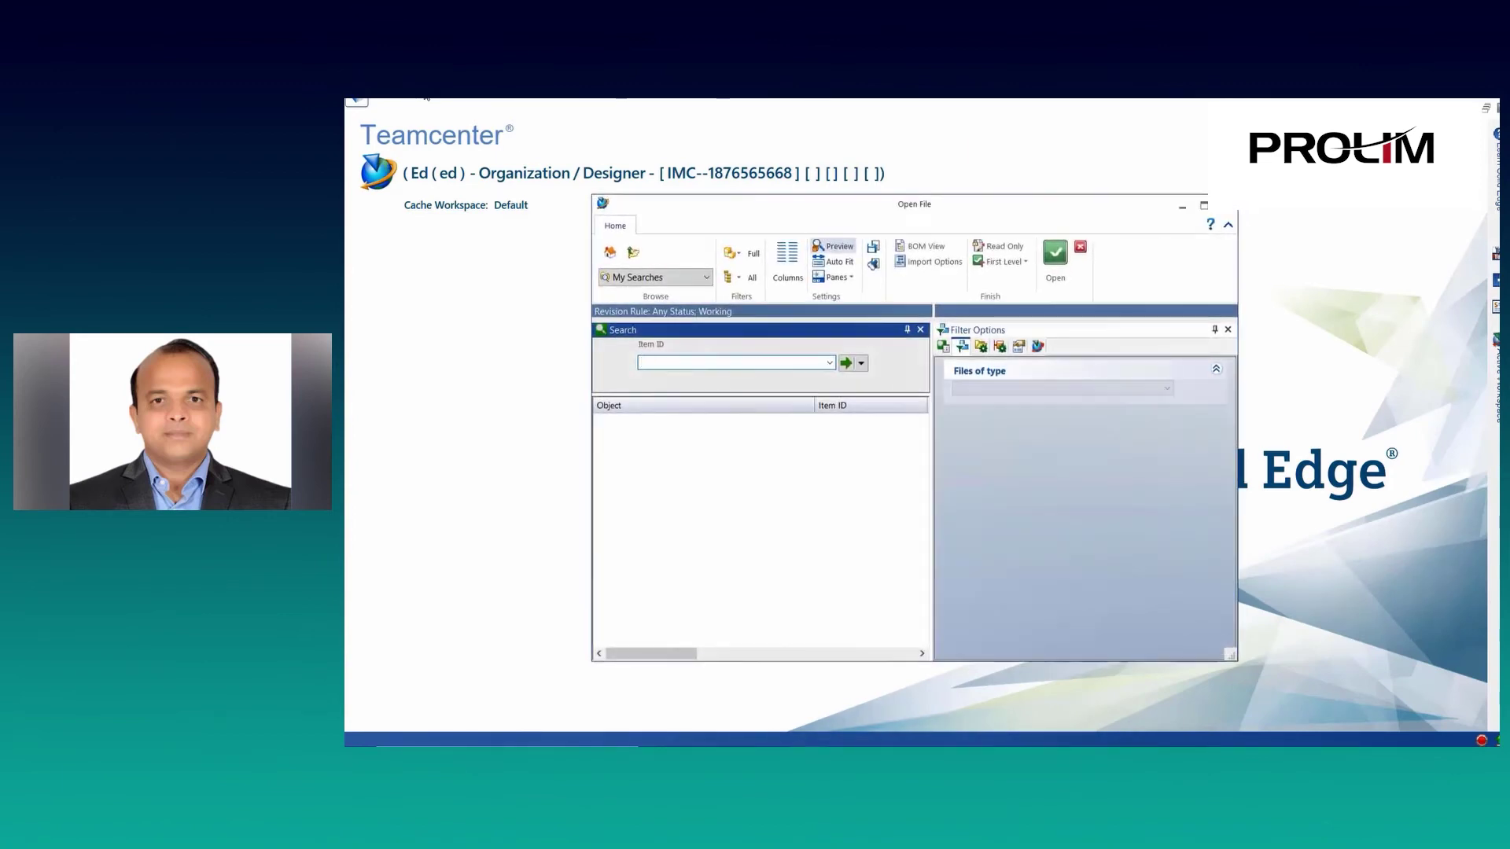
pyautogui.click(862, 363)
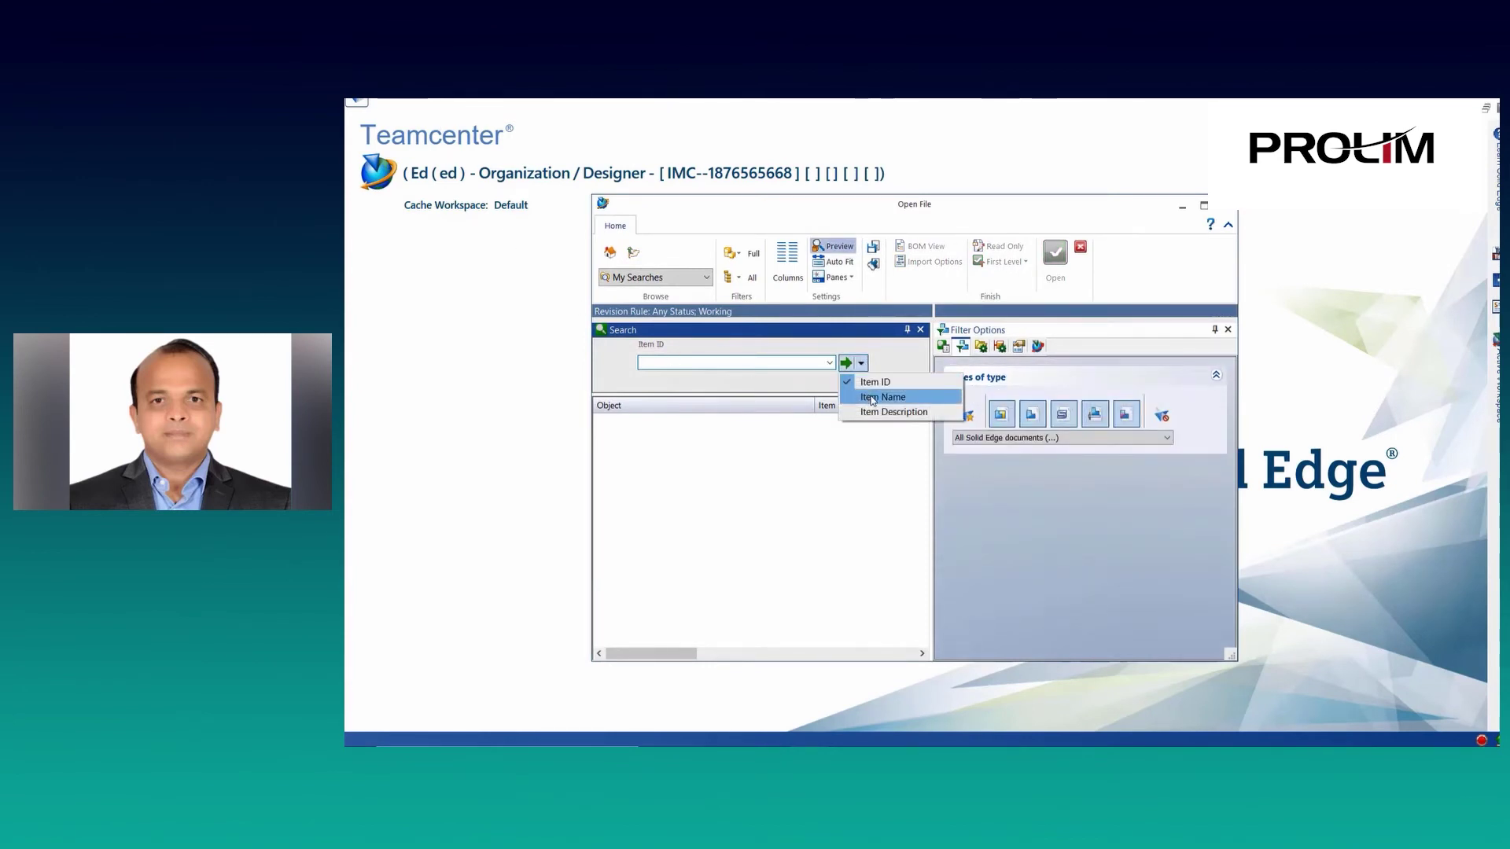
pyautogui.click(873, 398)
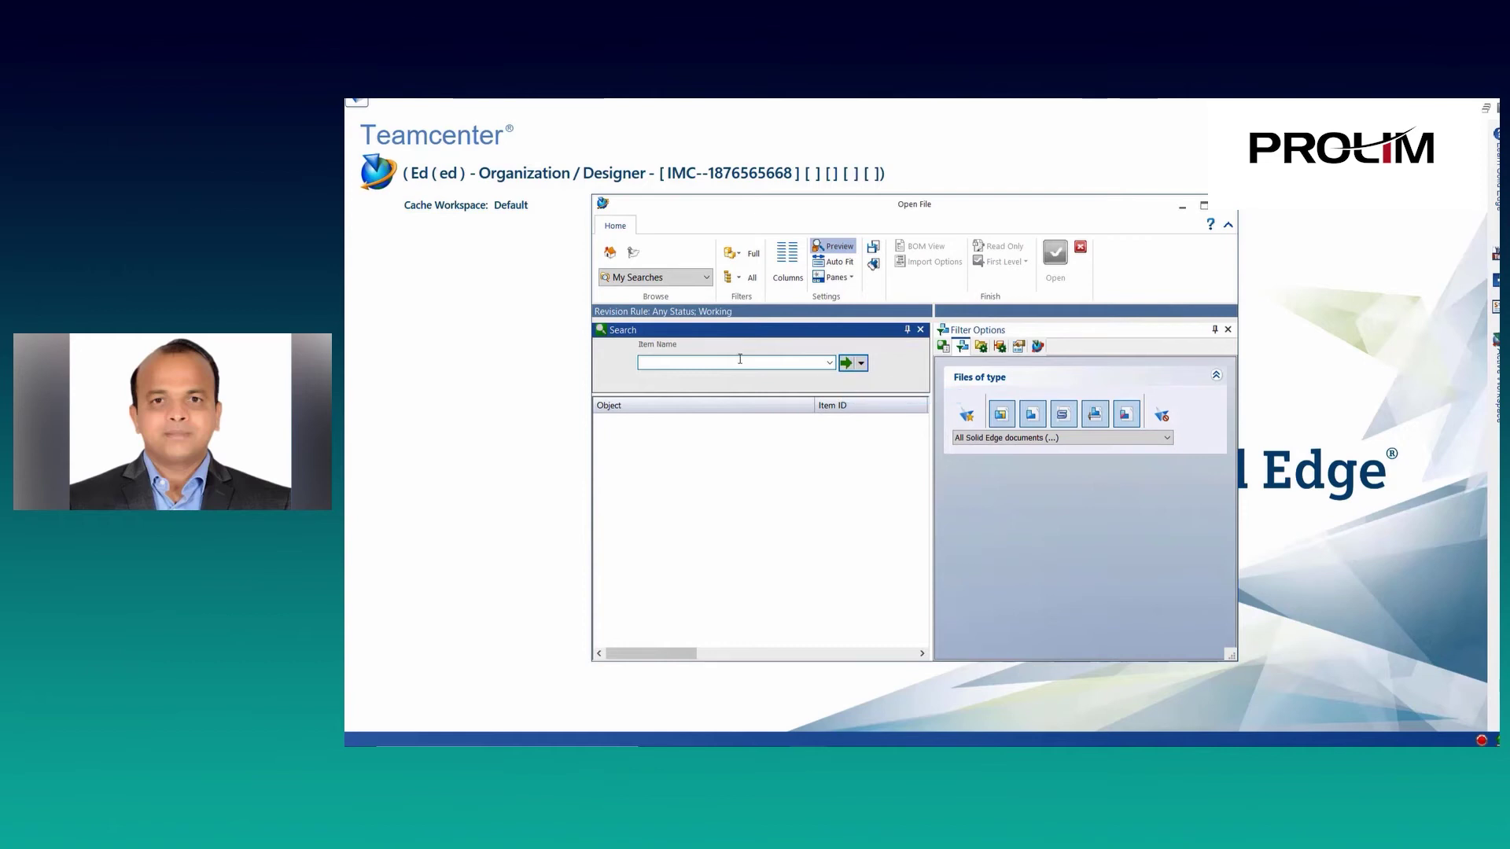
pyautogui.write('fitting*')
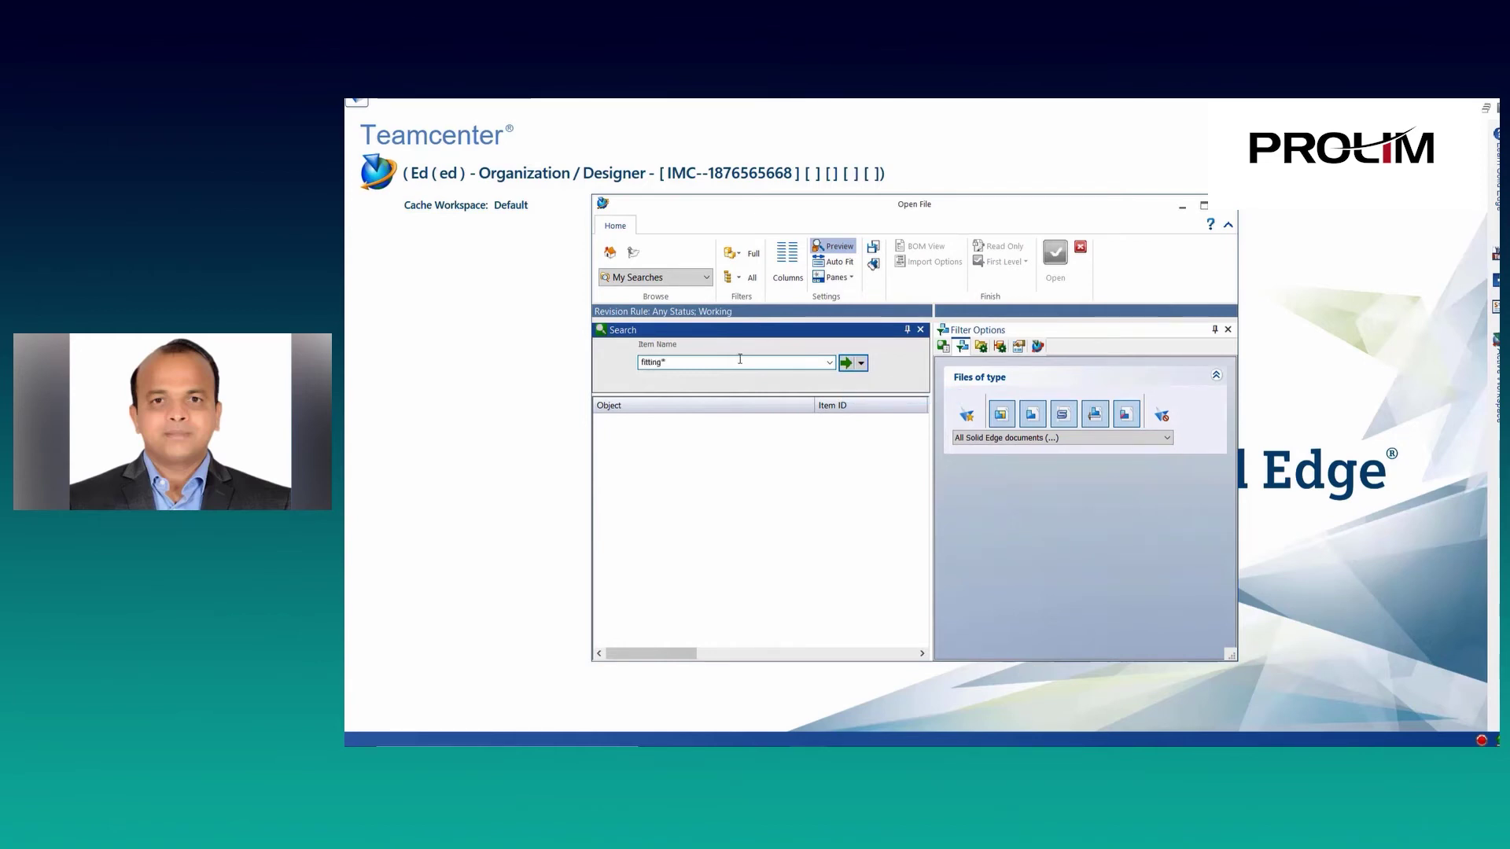
pyautogui.press('Return')
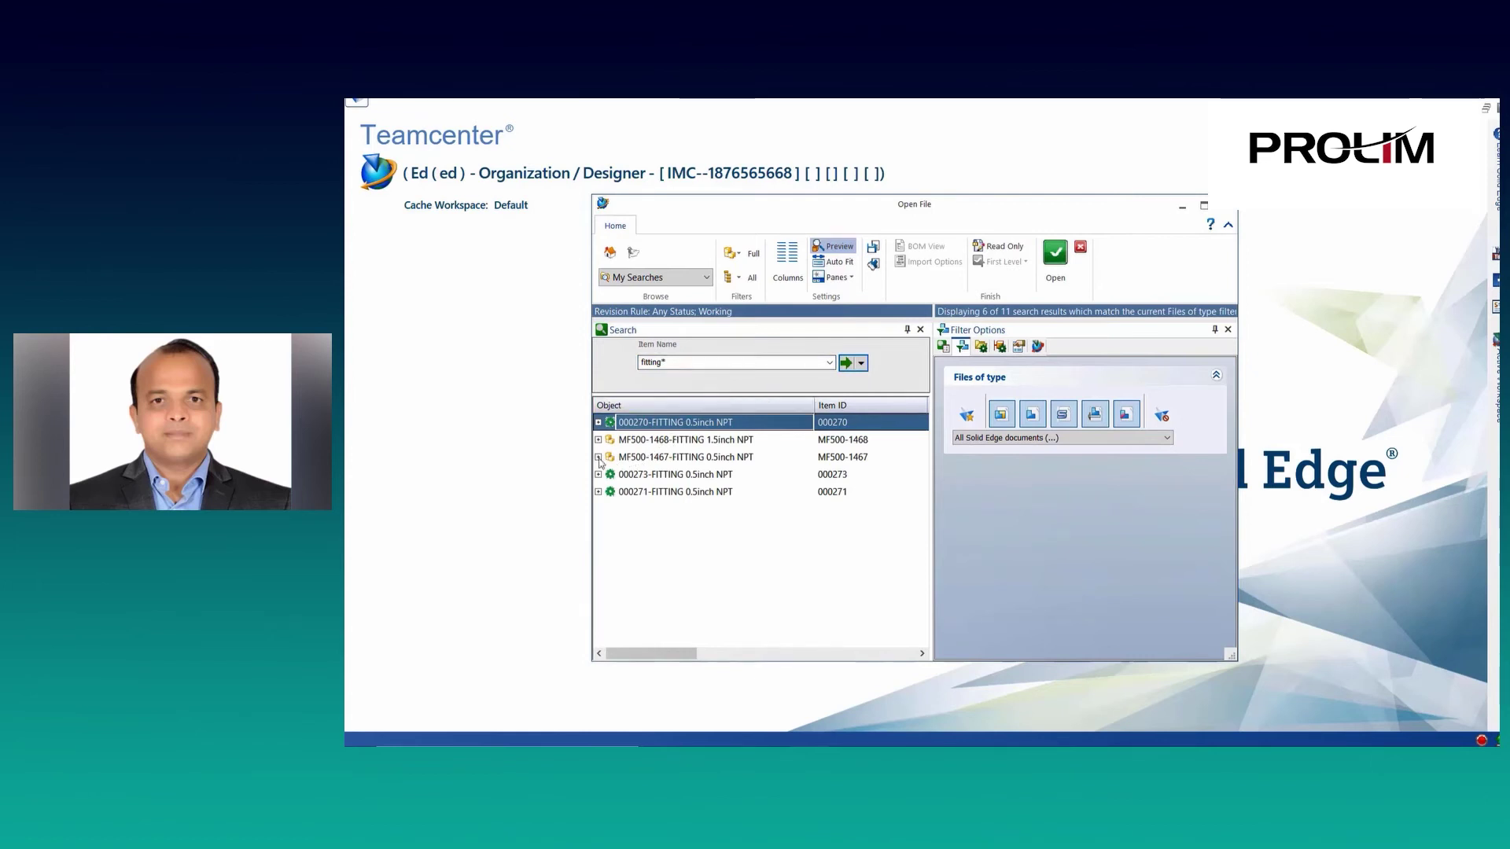
# Open the 3D model dataset of MF500-1467/A FITTING 0.5inch NPT.
pyautogui.click(598, 460)
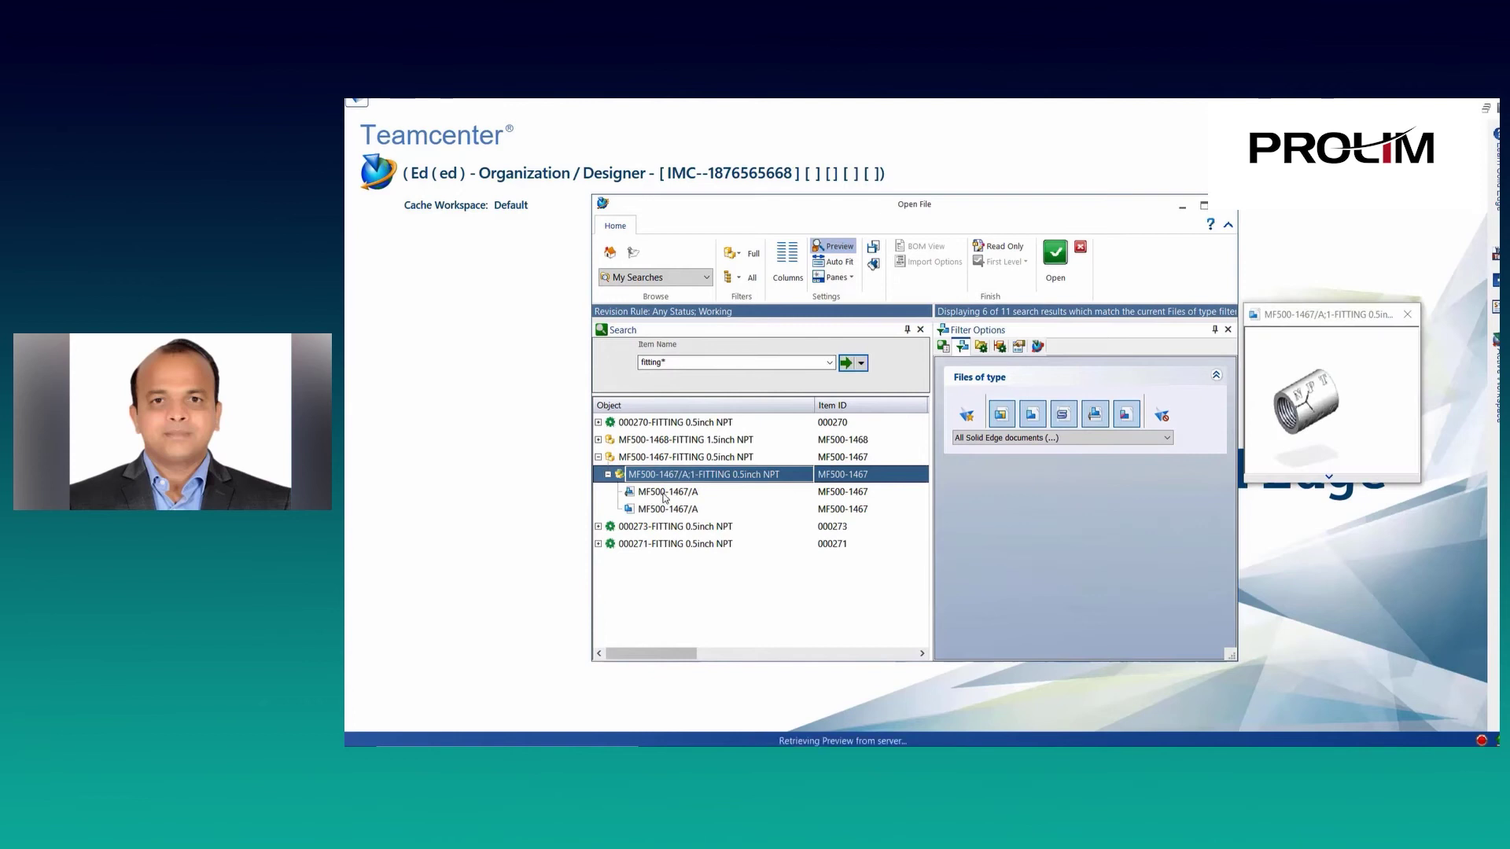
pyautogui.click(660, 495)
pyautogui.click(674, 511)
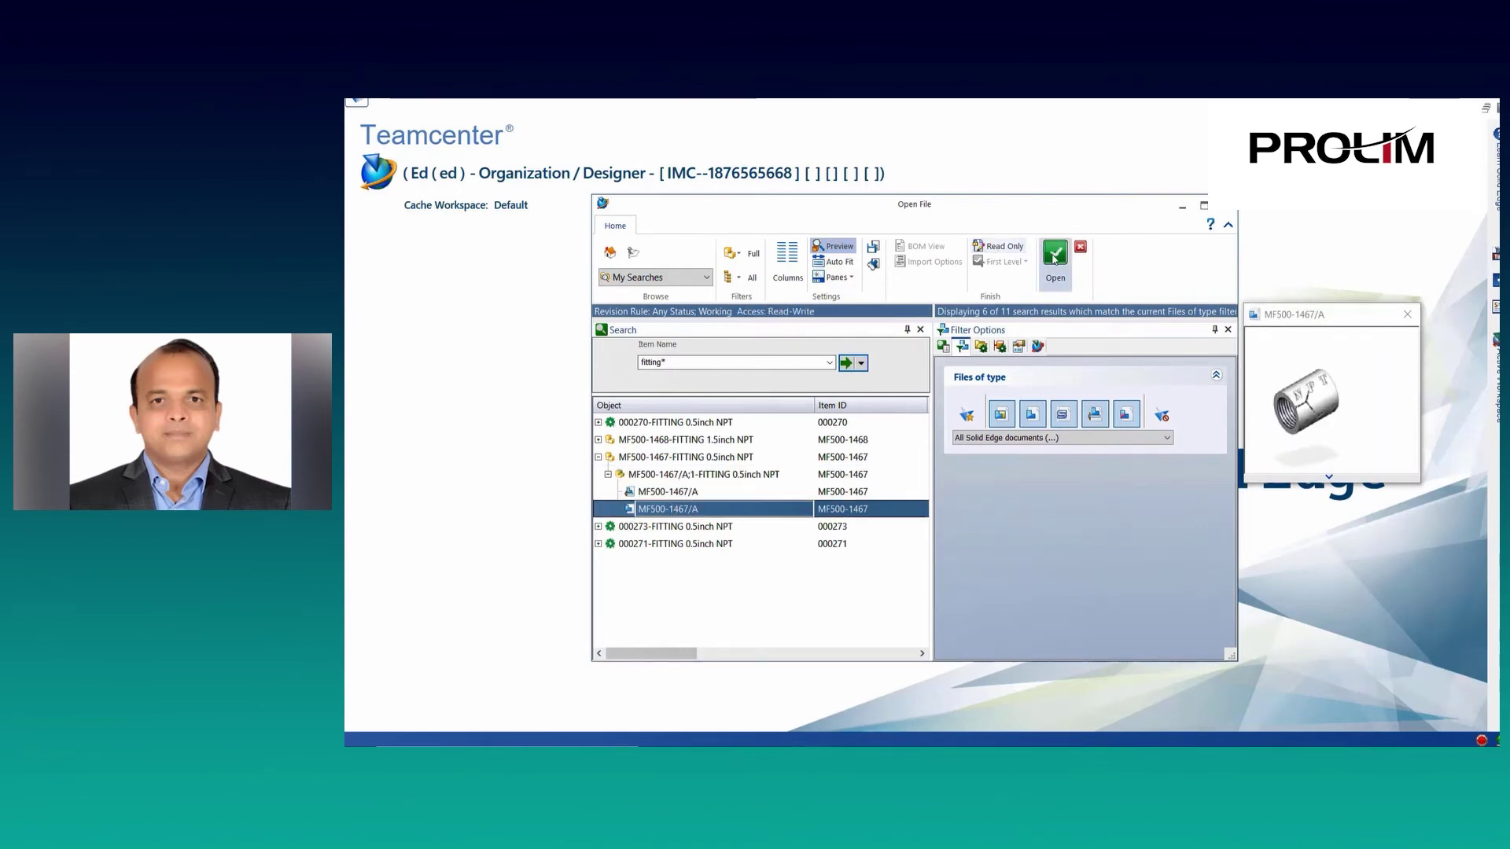
pyautogui.click(1054, 255)
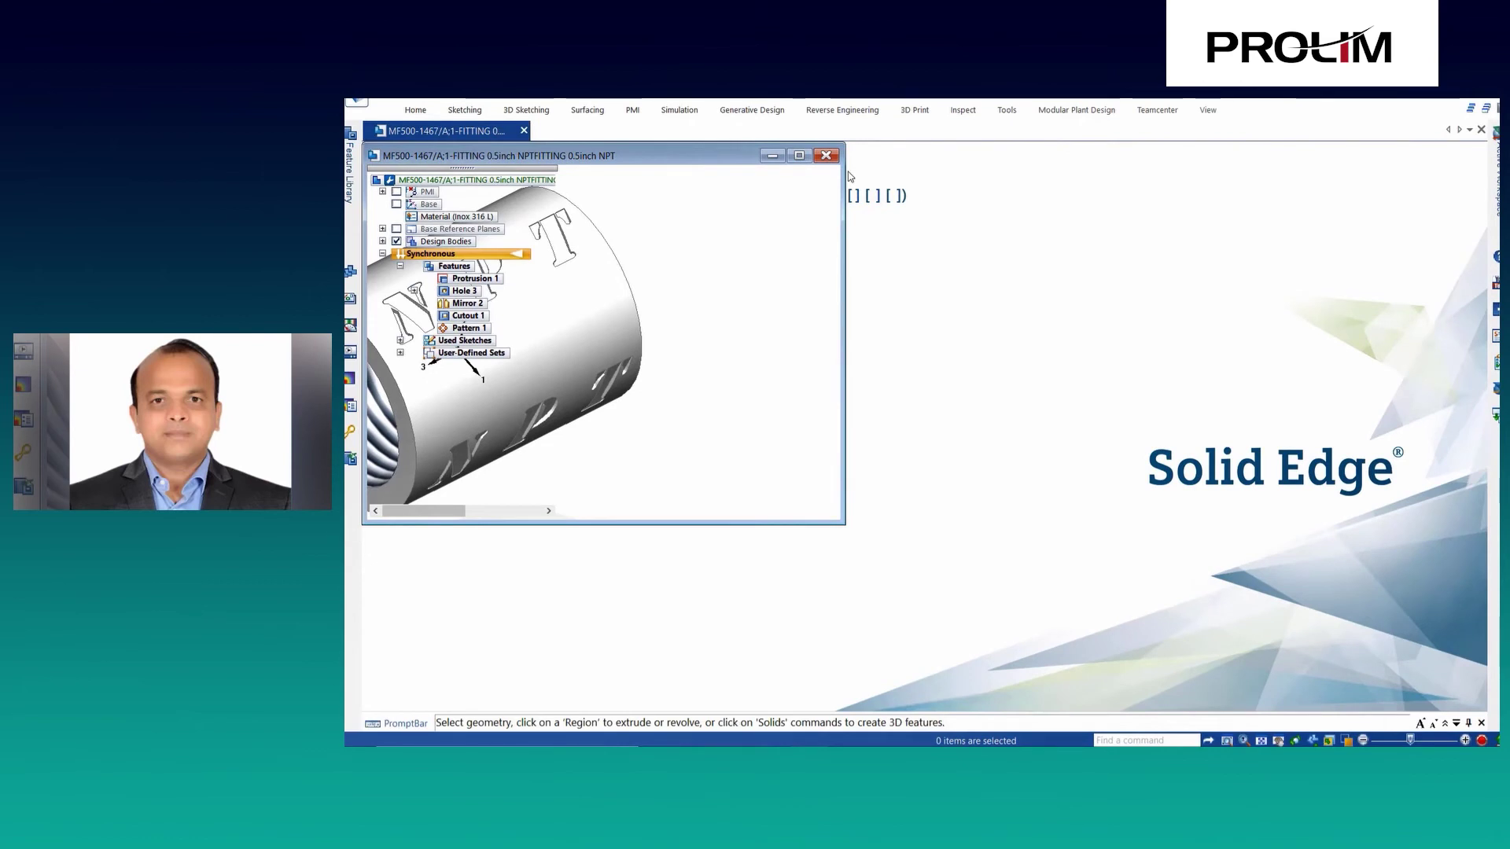
# Save the fitting to Teamcenter as new Standard Part item 002305, revision A, with auto-assigned IDs.
pyautogui.click(798, 156)
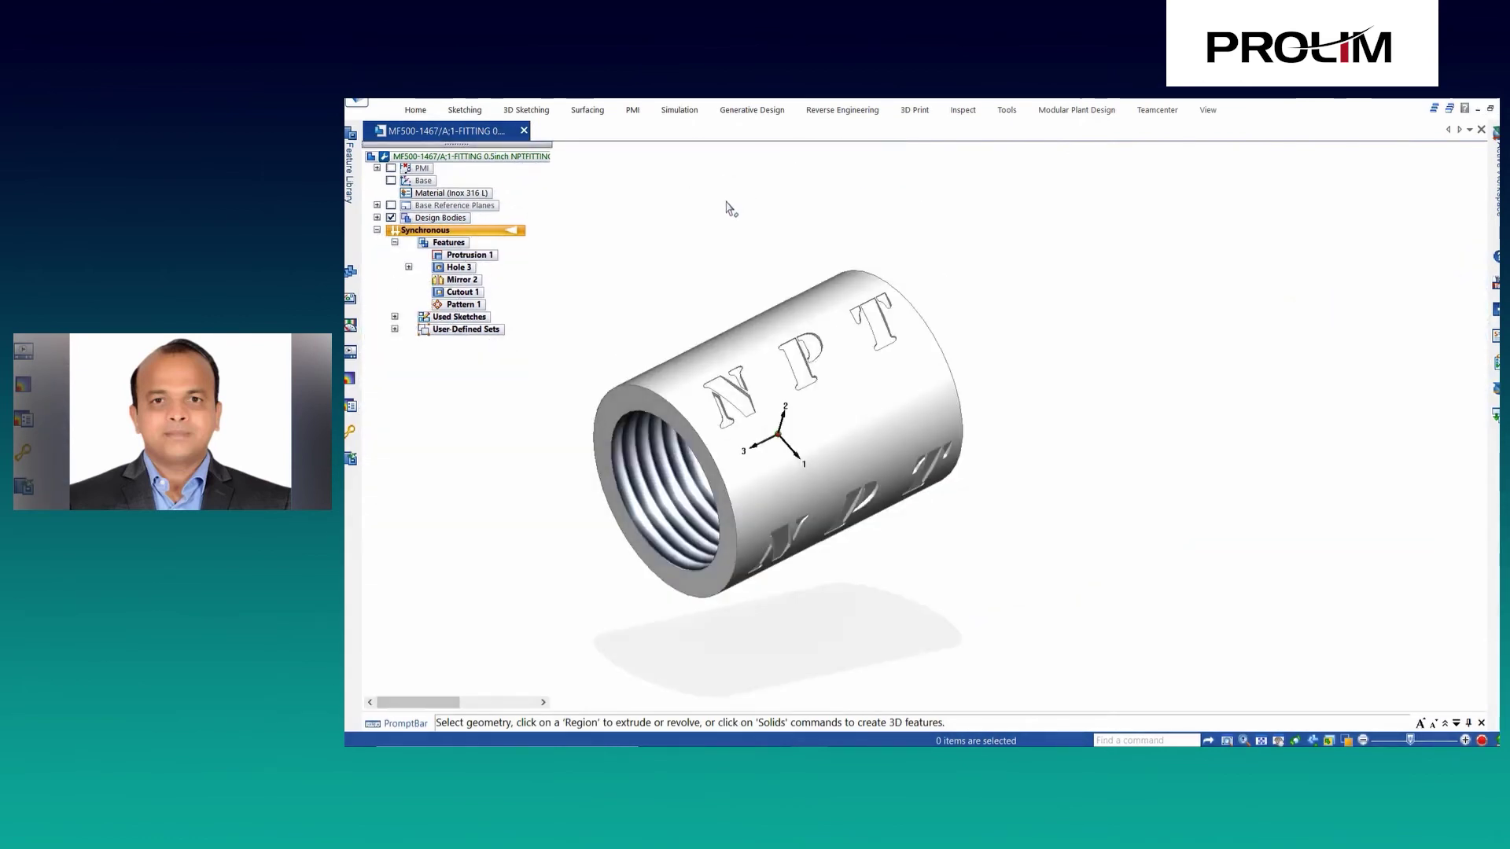
pyautogui.click(1154, 111)
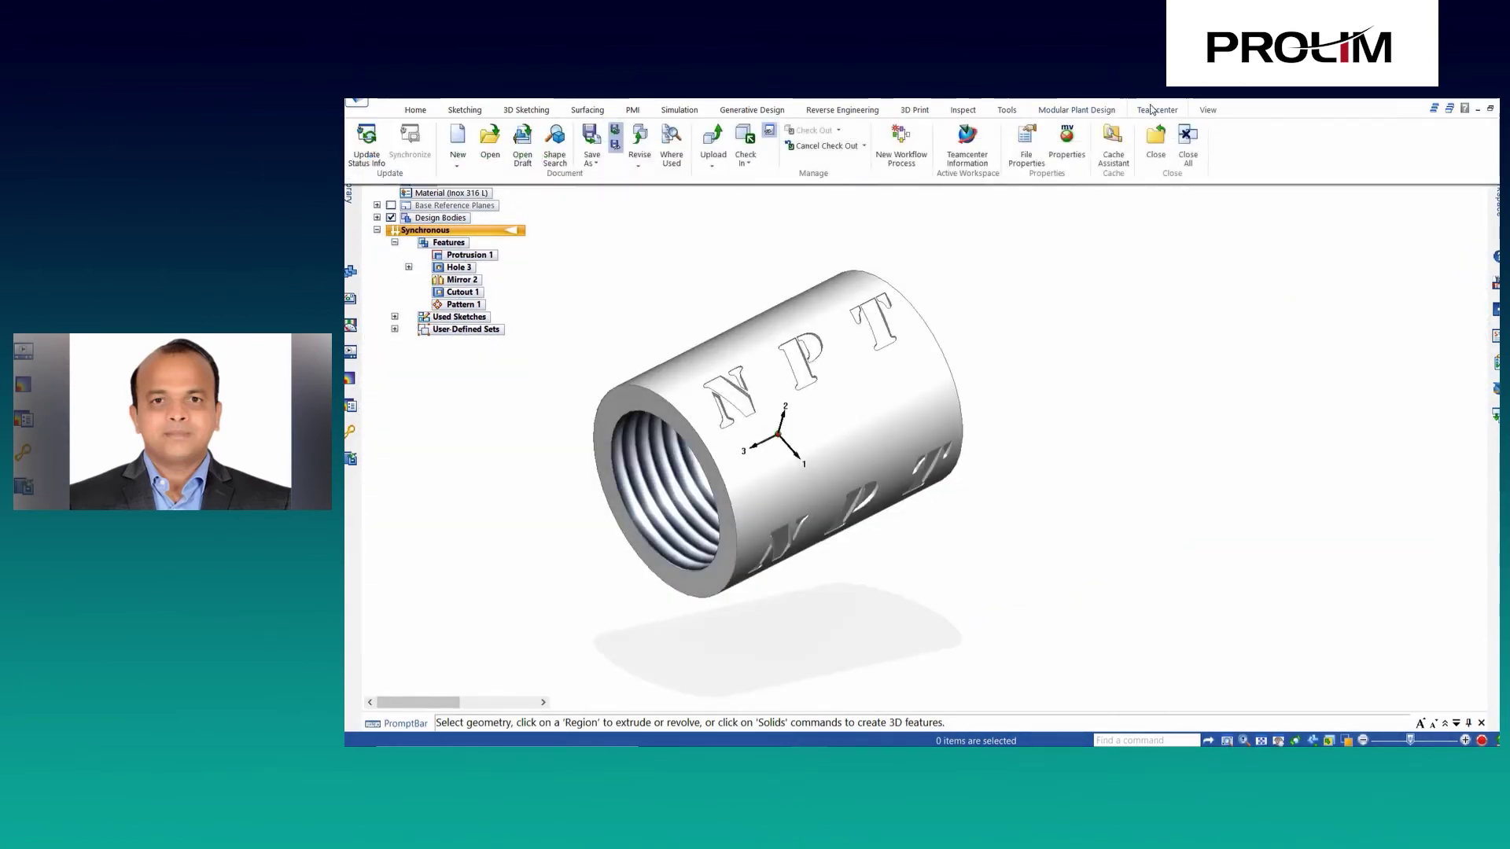
pyautogui.click(592, 163)
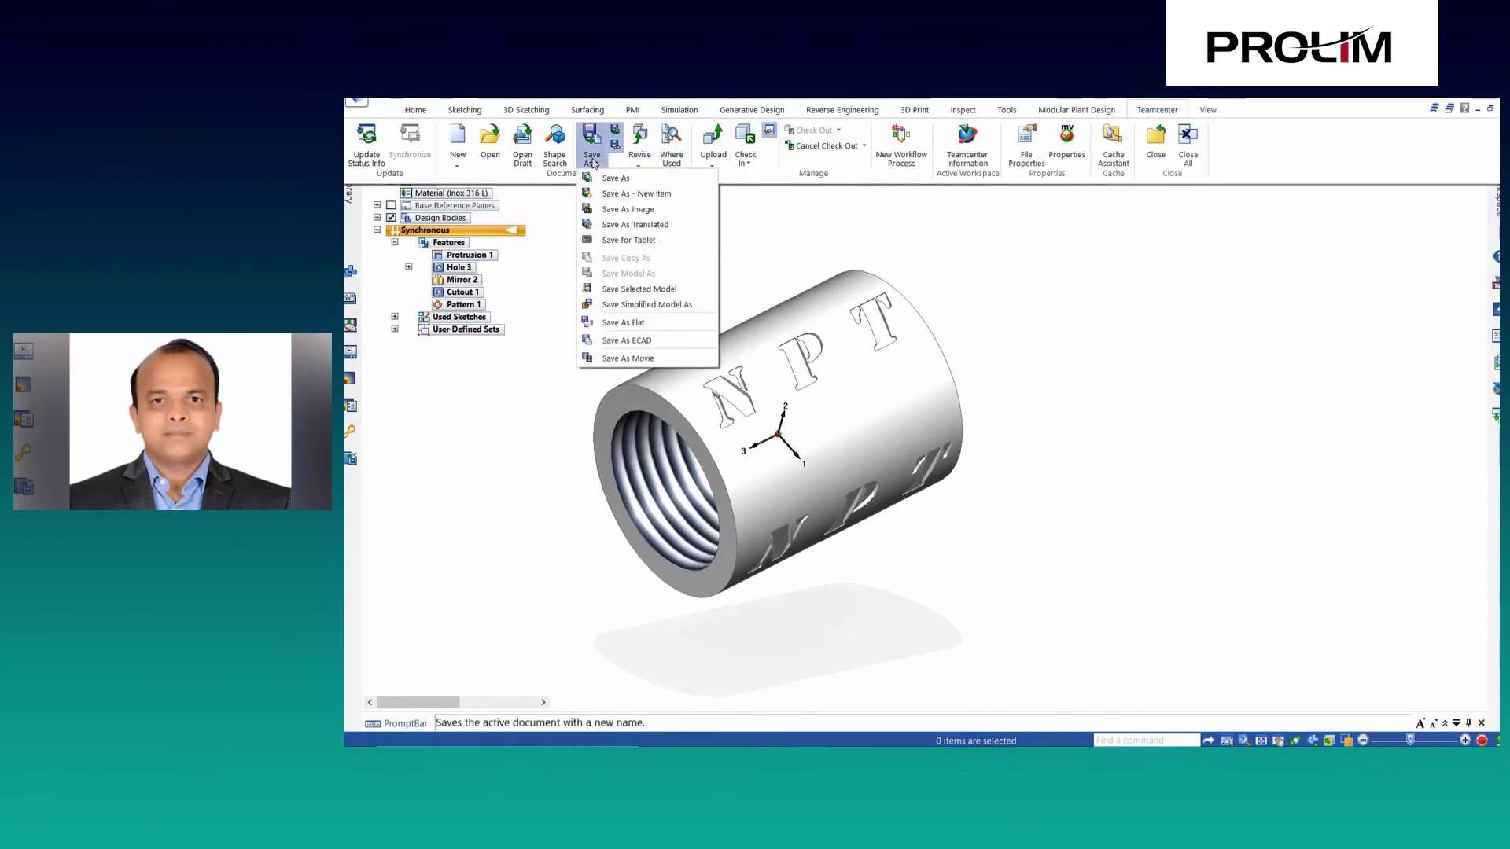
pyautogui.click(674, 194)
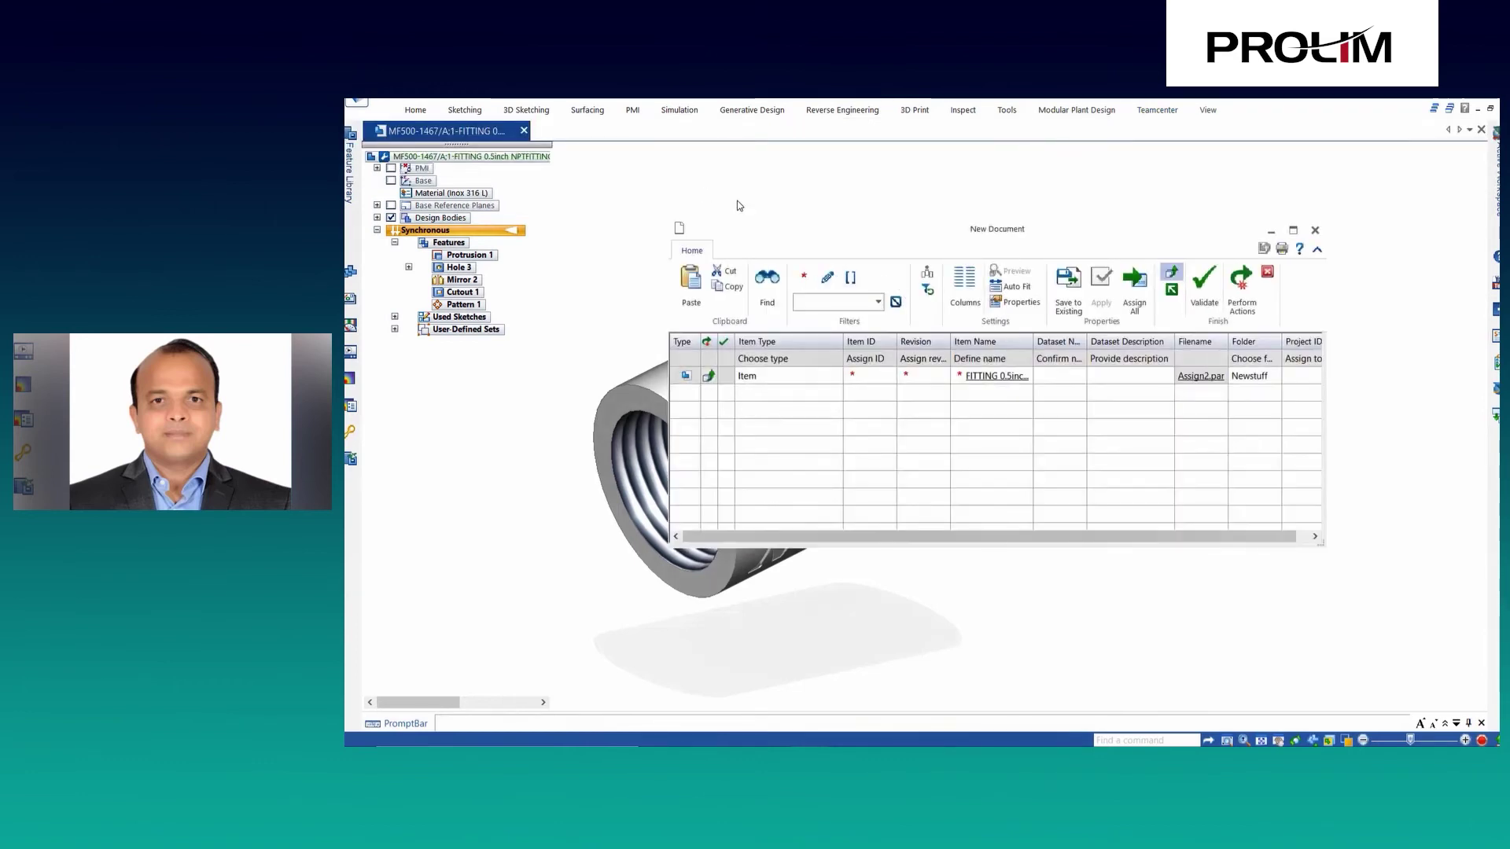
pyautogui.click(838, 379)
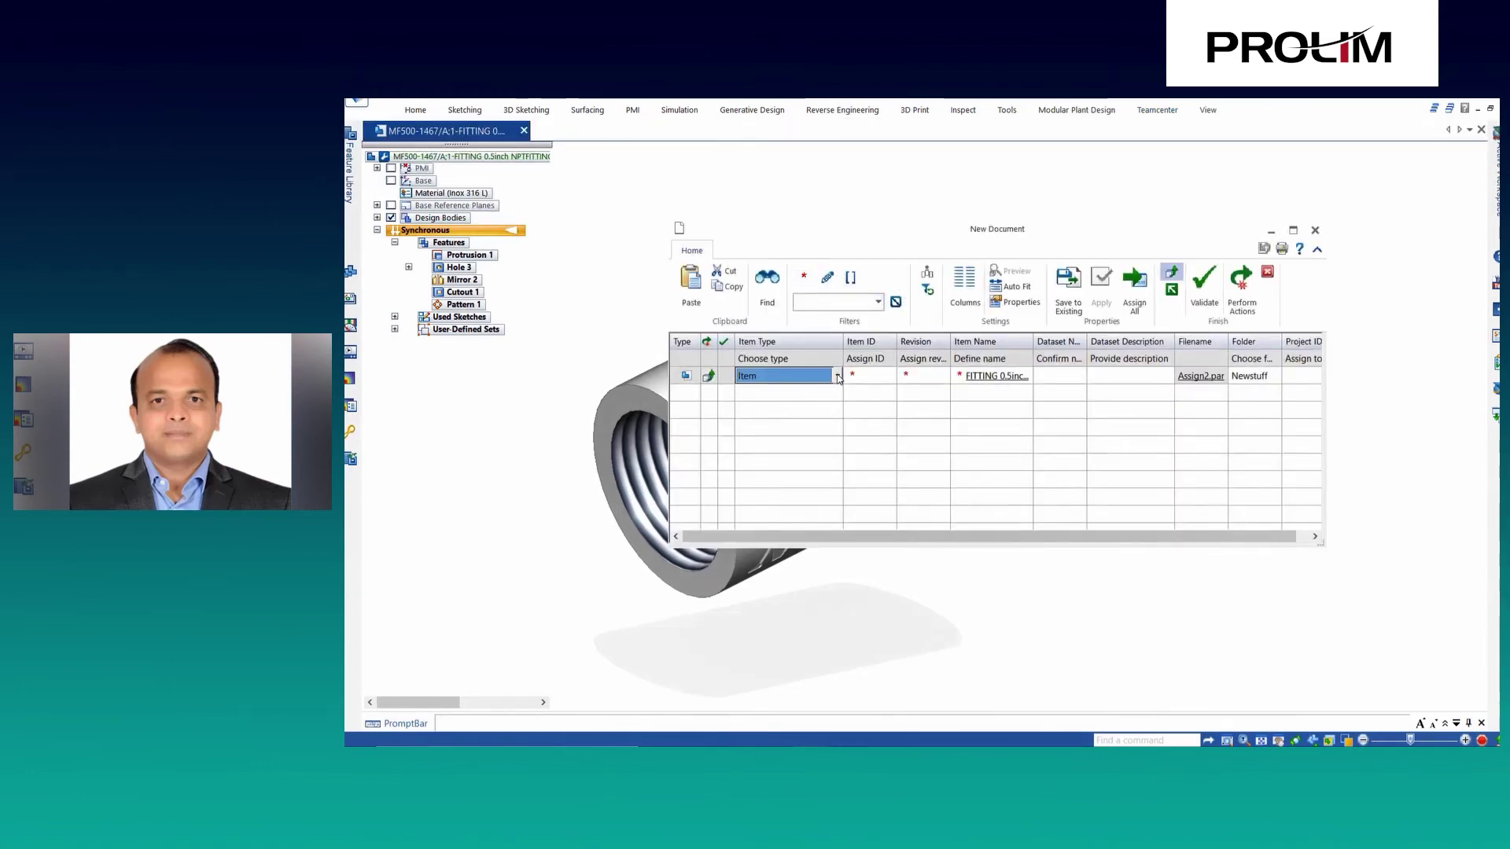
pyautogui.click(836, 377)
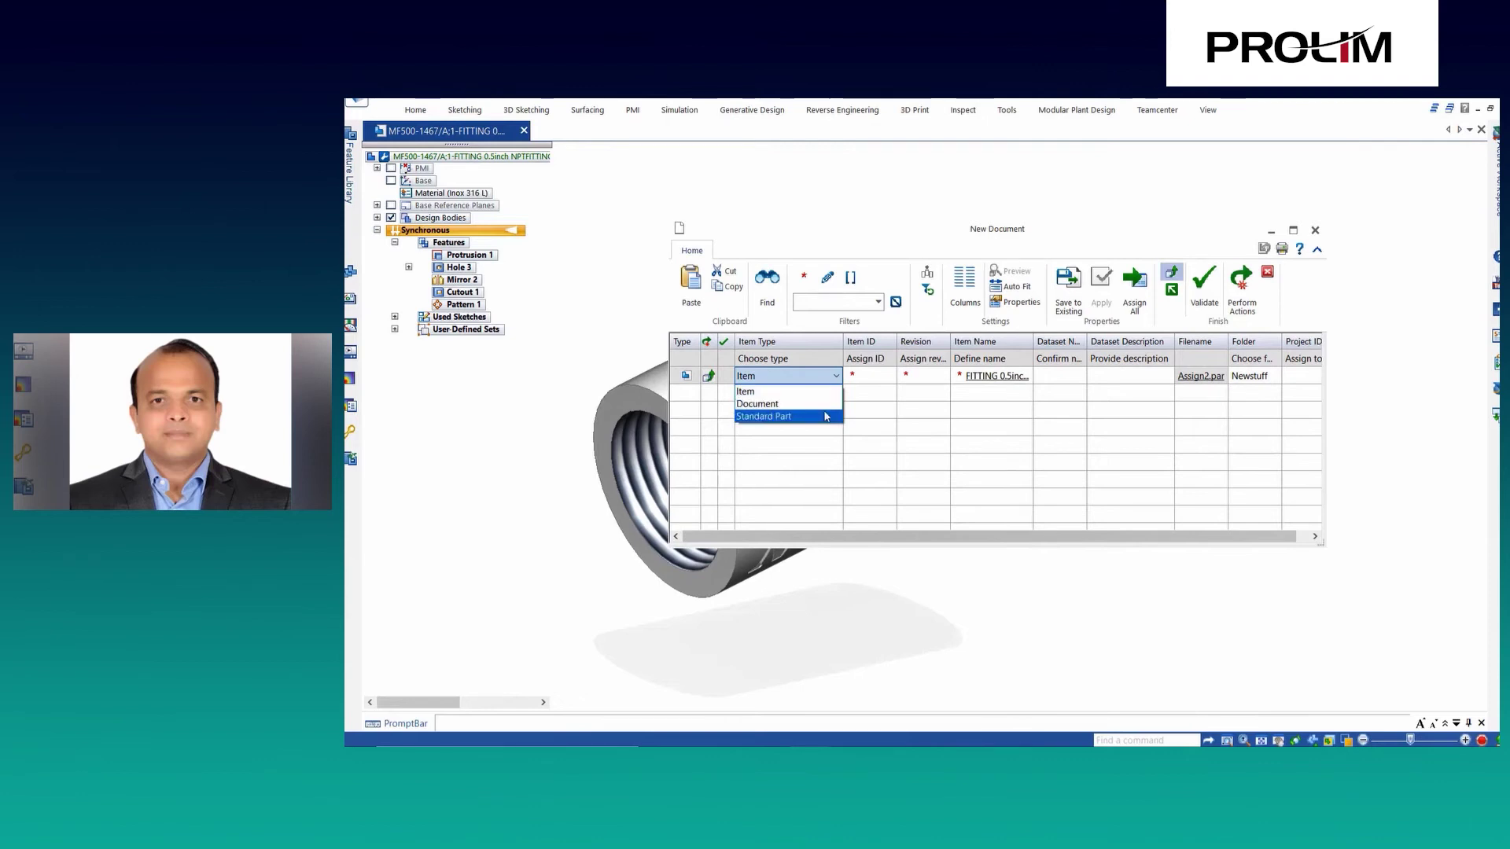
pyautogui.click(826, 416)
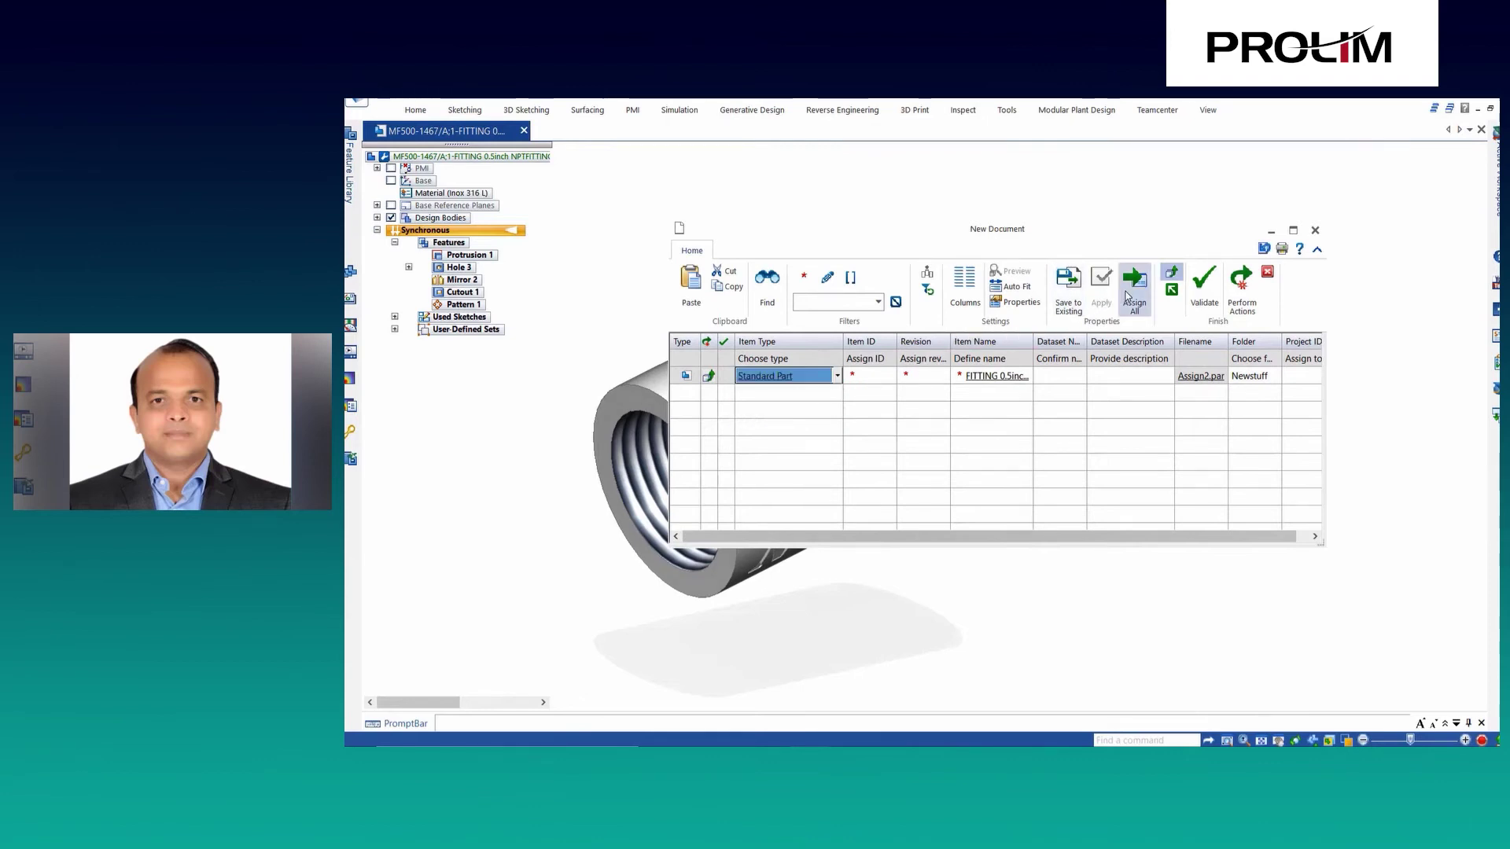
pyautogui.click(1131, 296)
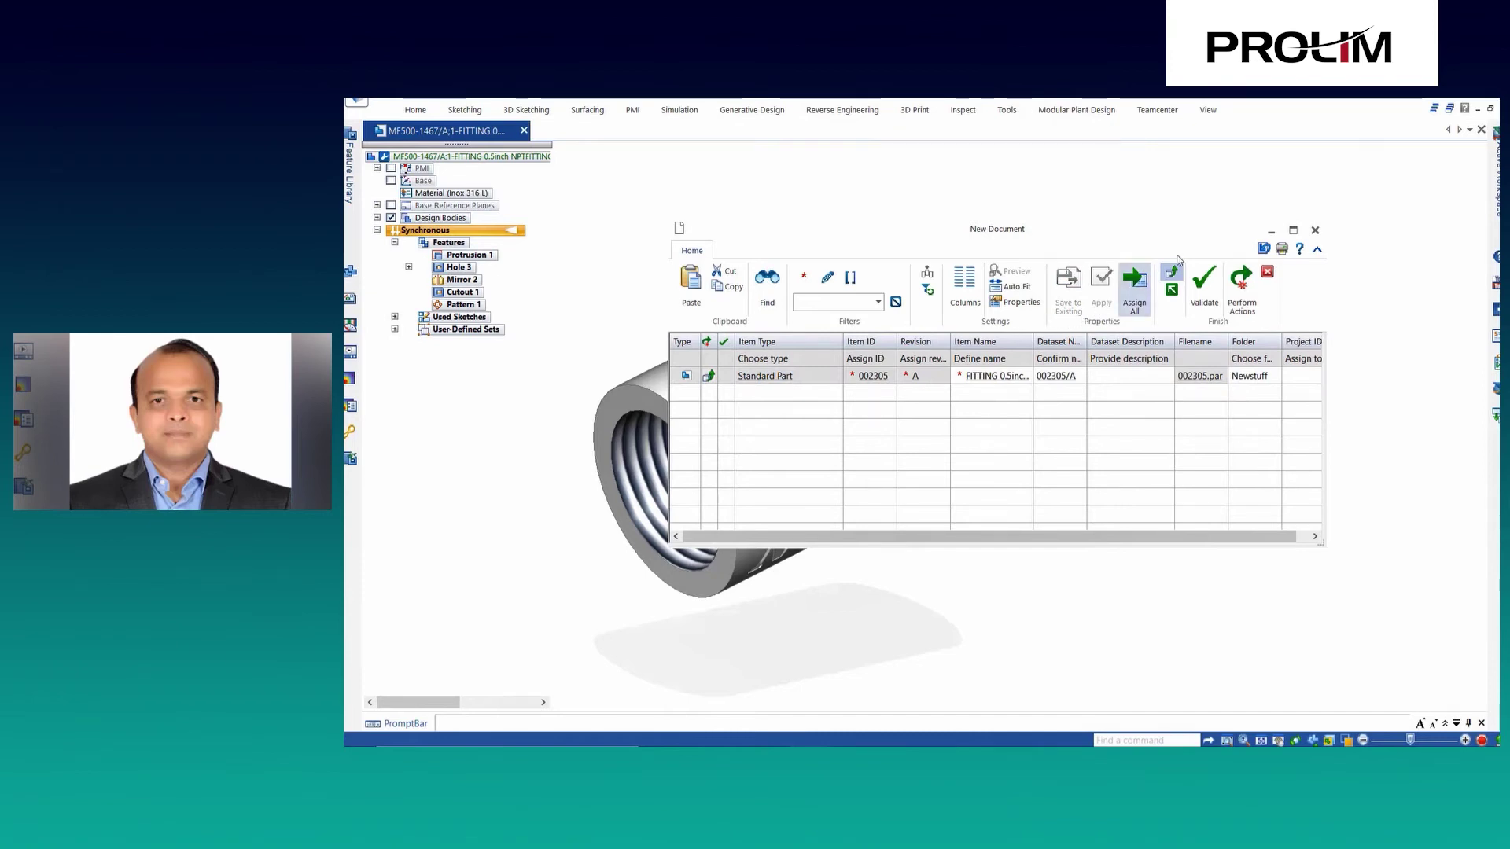
pyautogui.click(1243, 293)
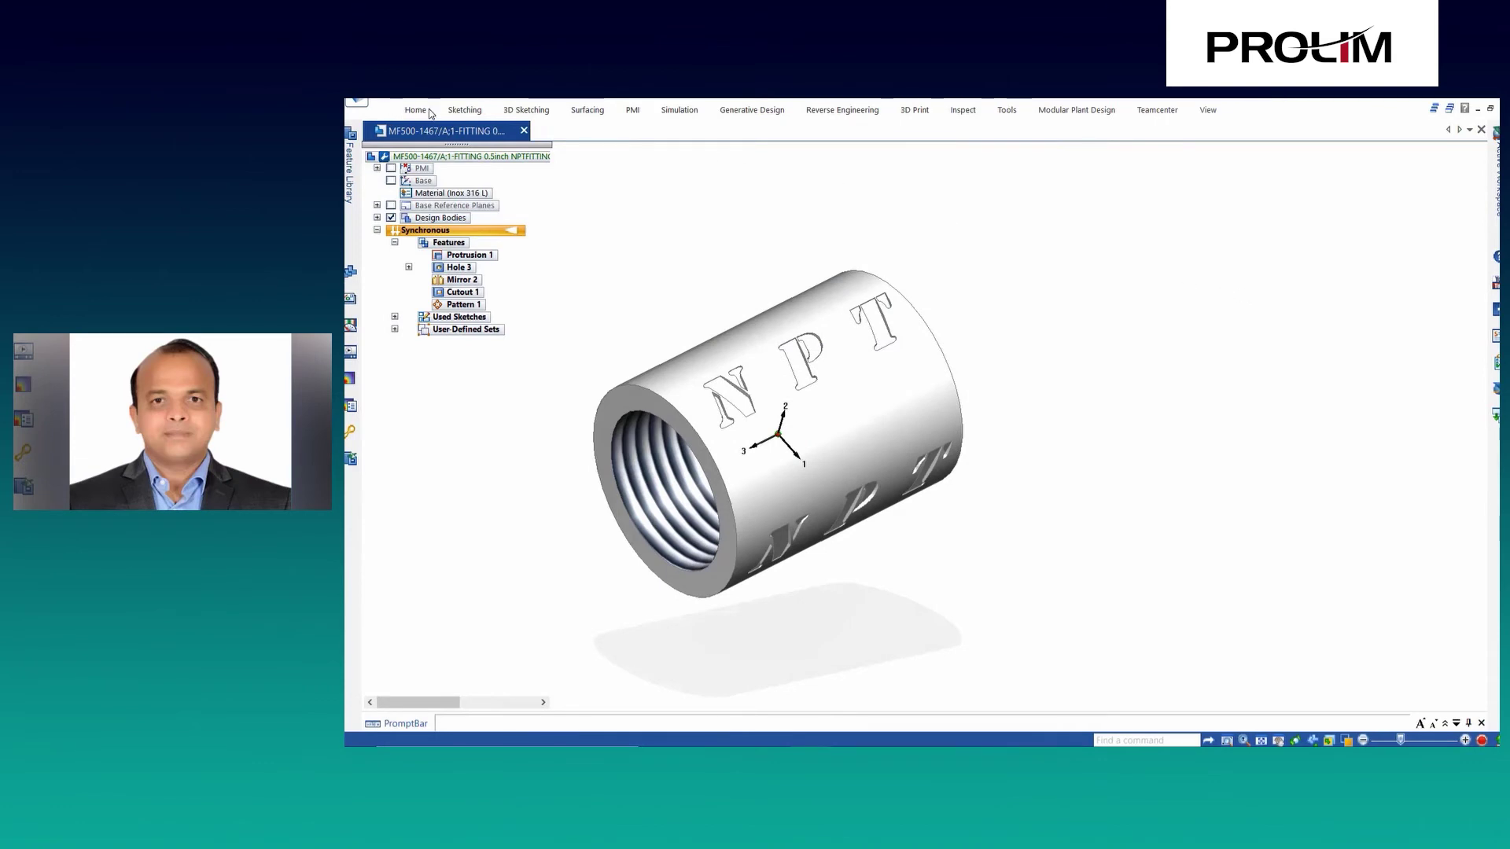
# Search Teamcenter for fitting* items and select the 002305/A dataset to open.
pyautogui.hotkey('ctrl', 'o')
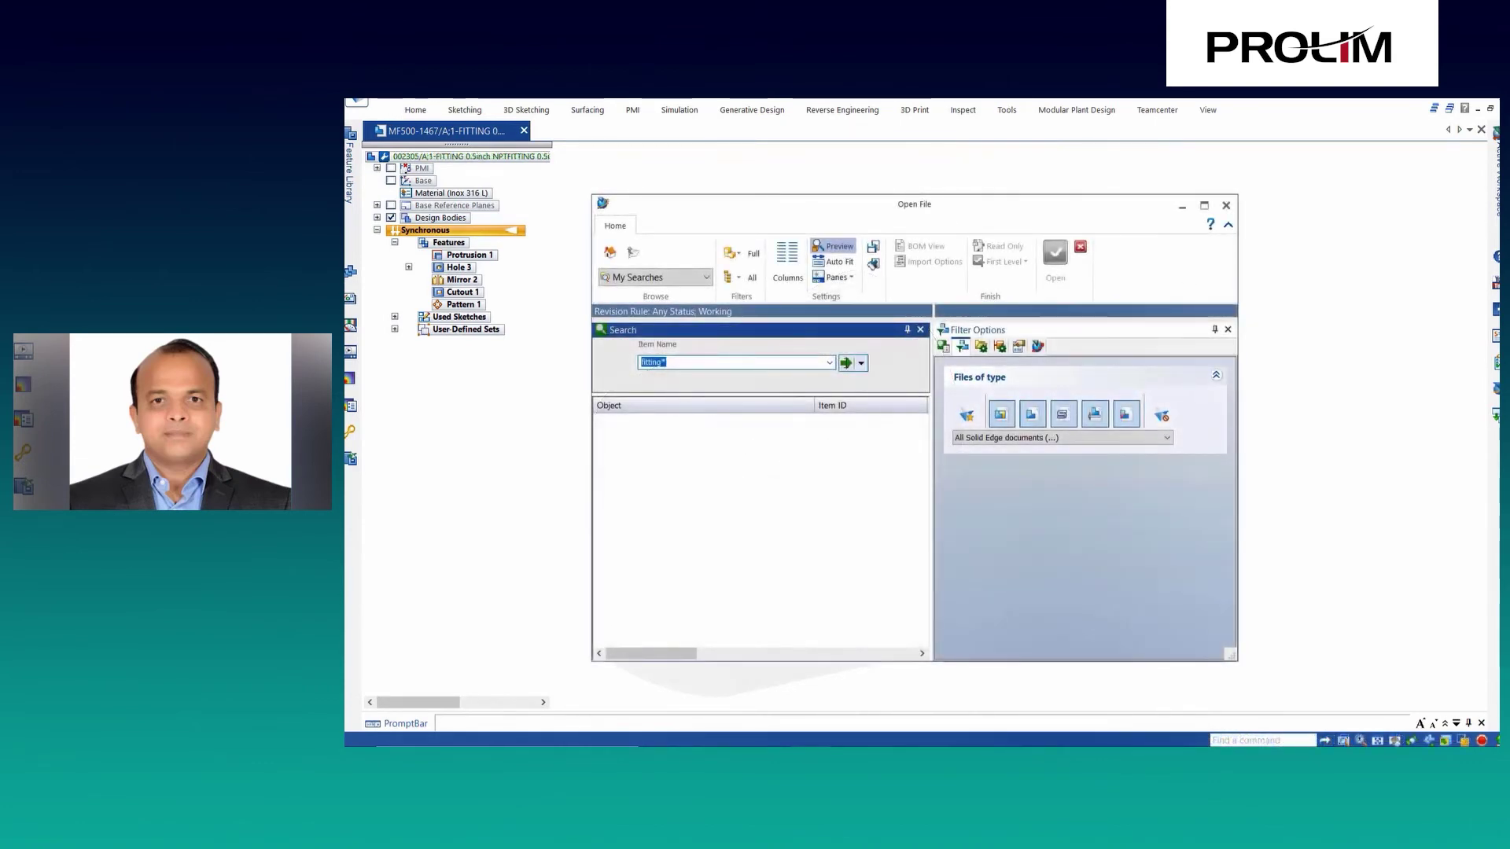
pyautogui.click(845, 362)
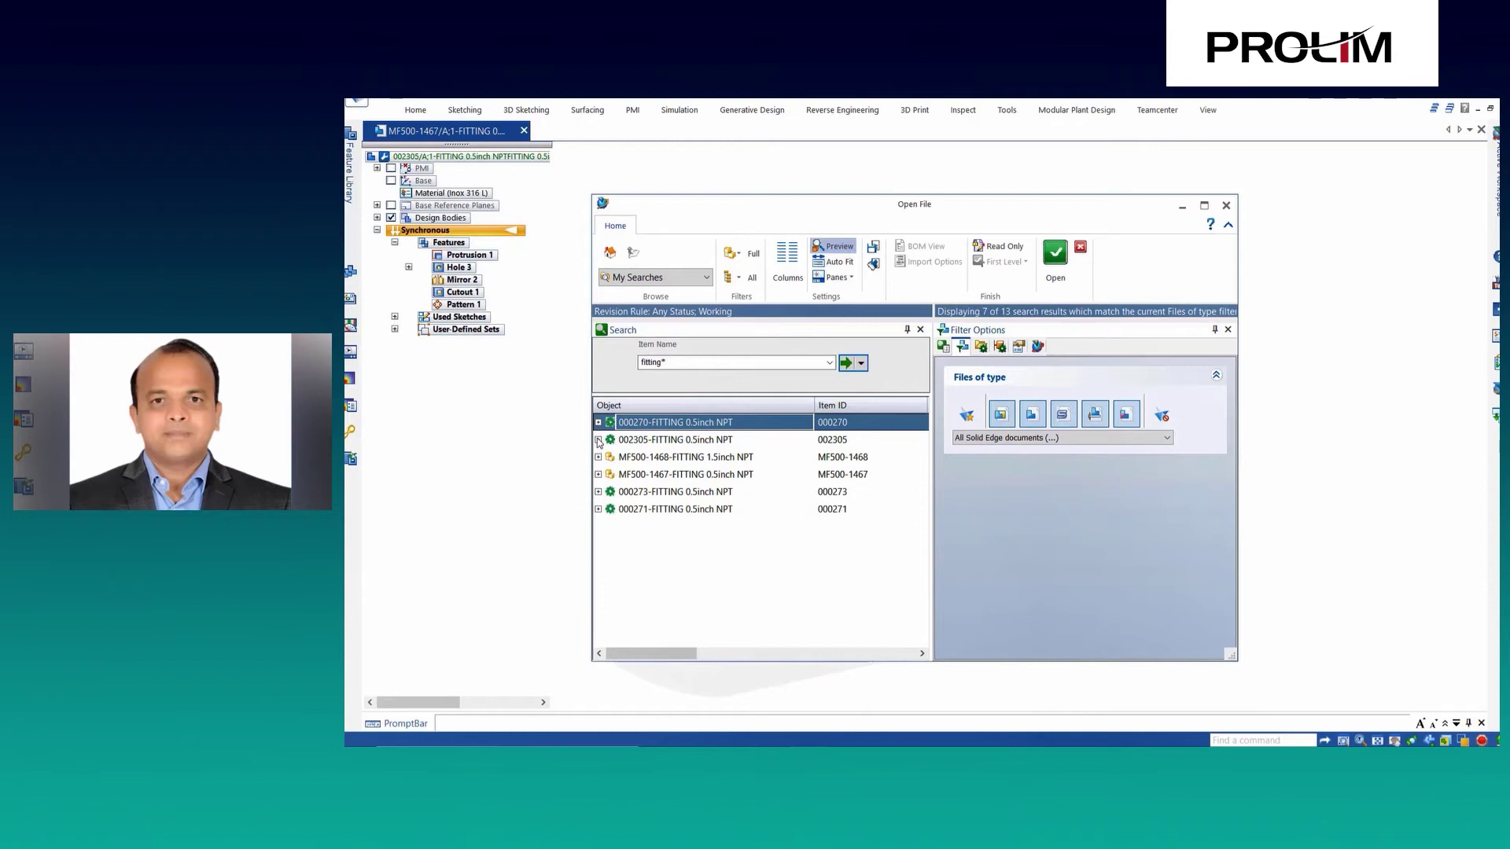
pyautogui.click(598, 439)
pyautogui.click(608, 457)
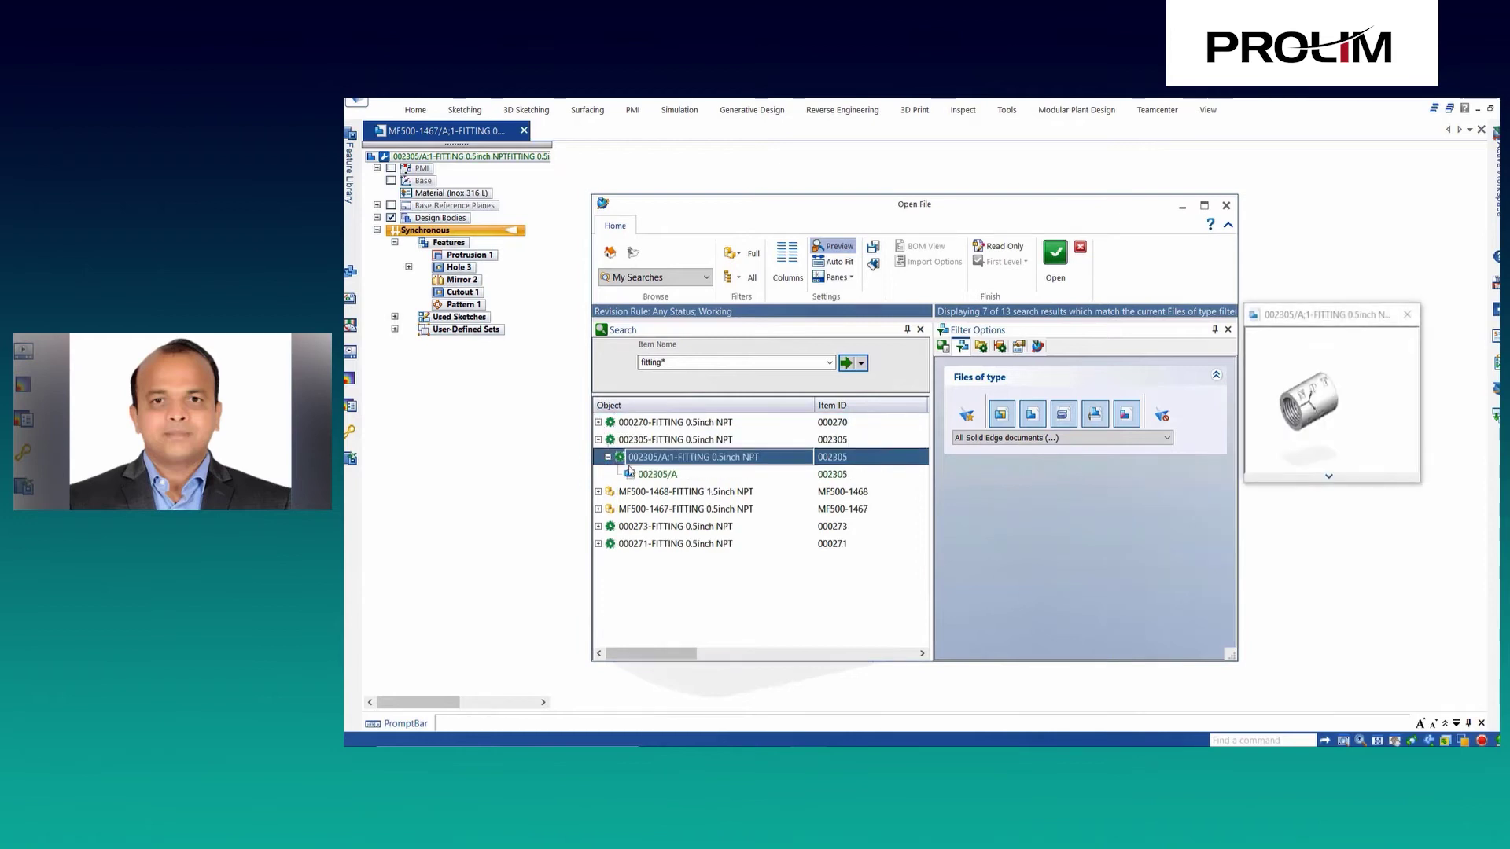
pyautogui.click(673, 476)
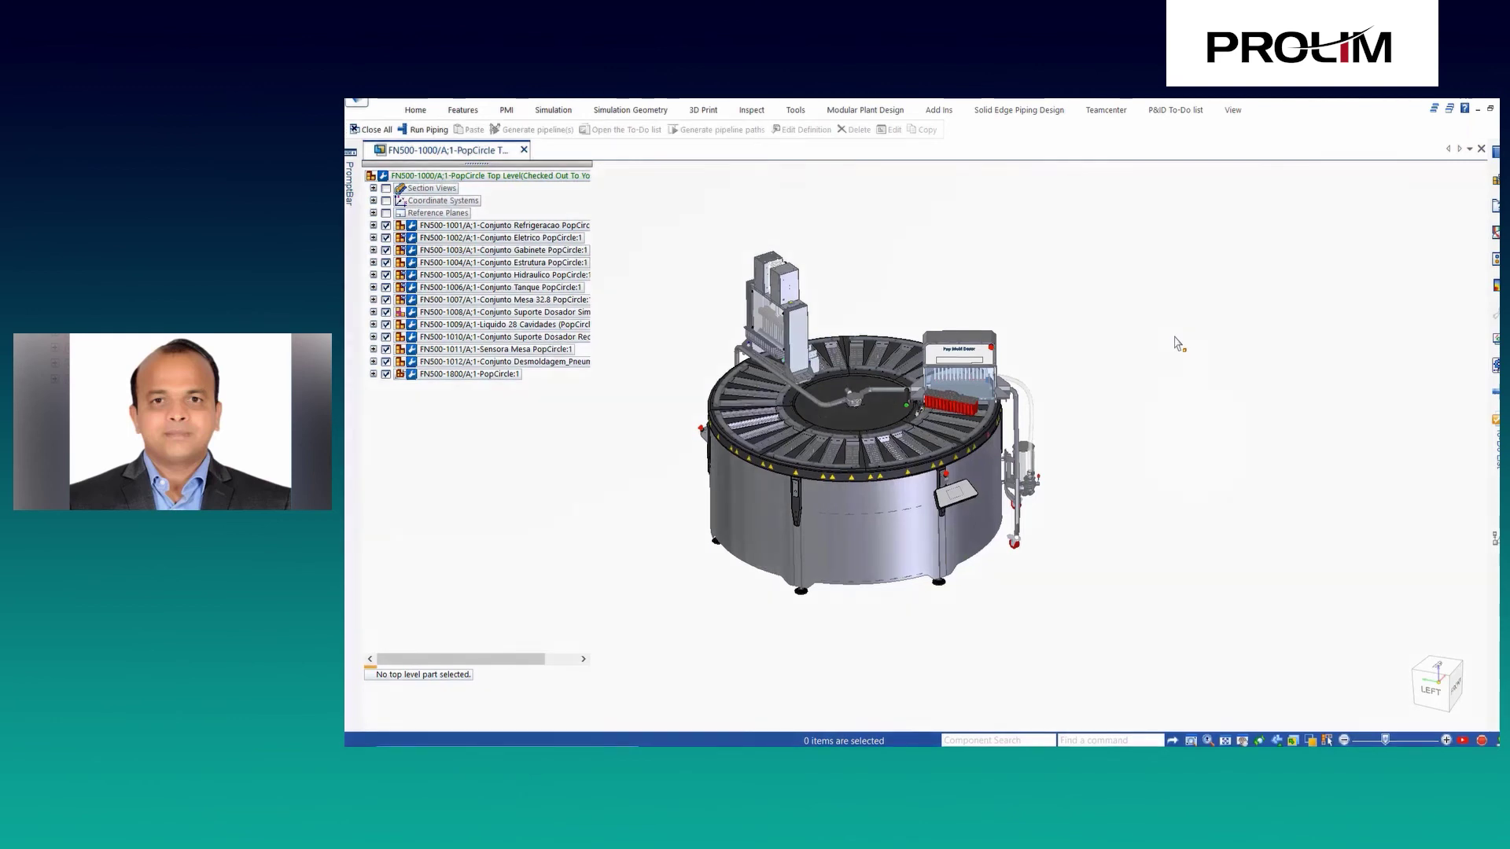
# Zoom into the front trays, QuickPick a tray part, and open subassembly FN500-1599 in its own window.
pyautogui.rightClick(1178, 344)
pyautogui.click(1203, 346)
pyautogui.moveTo(819, 458); pyautogui.dragTo(961, 498)
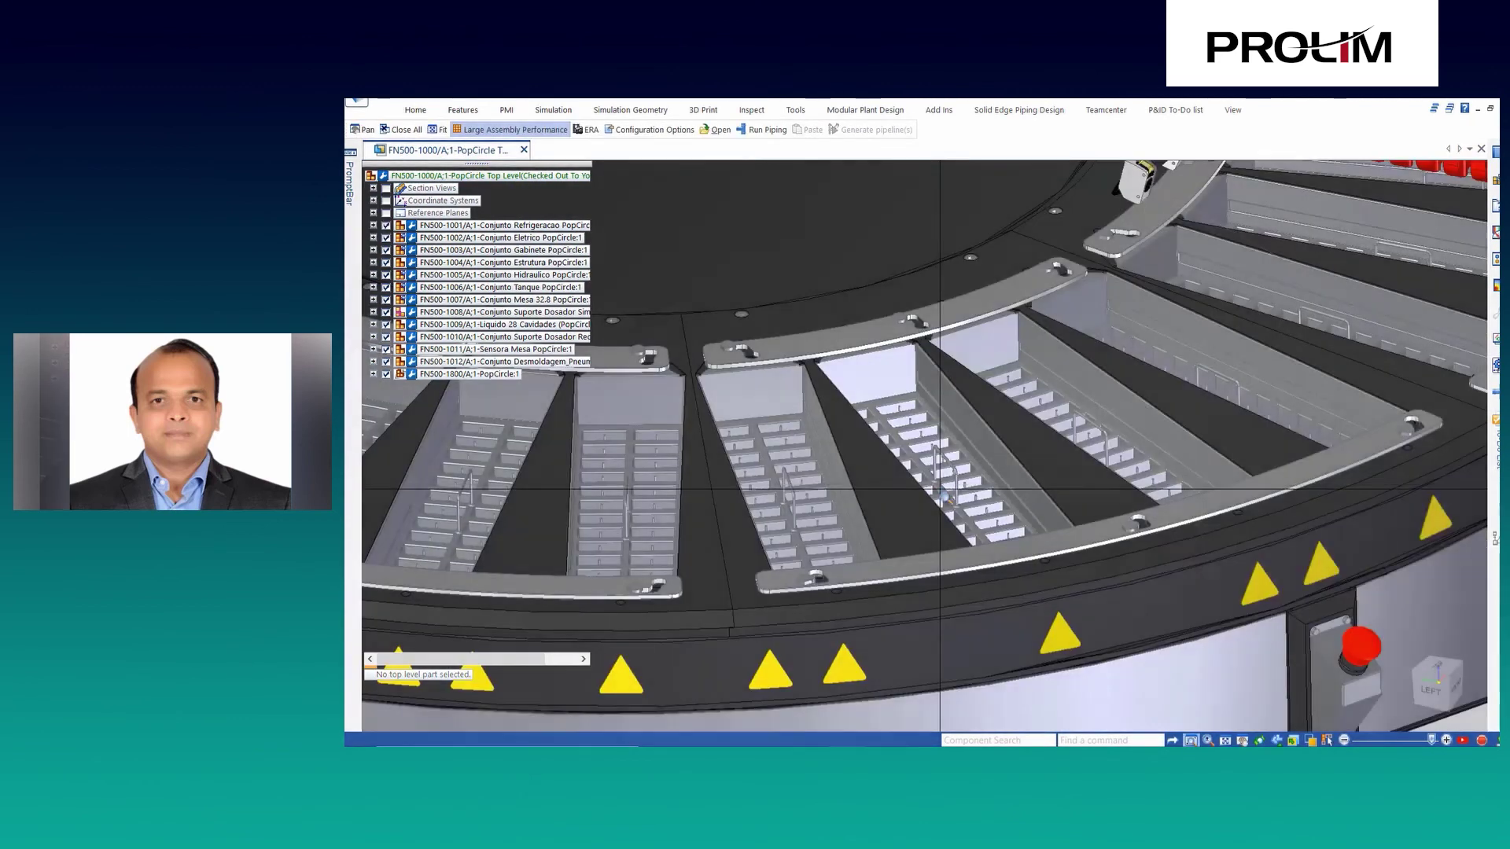
pyautogui.scroll(-2, 958, 464)
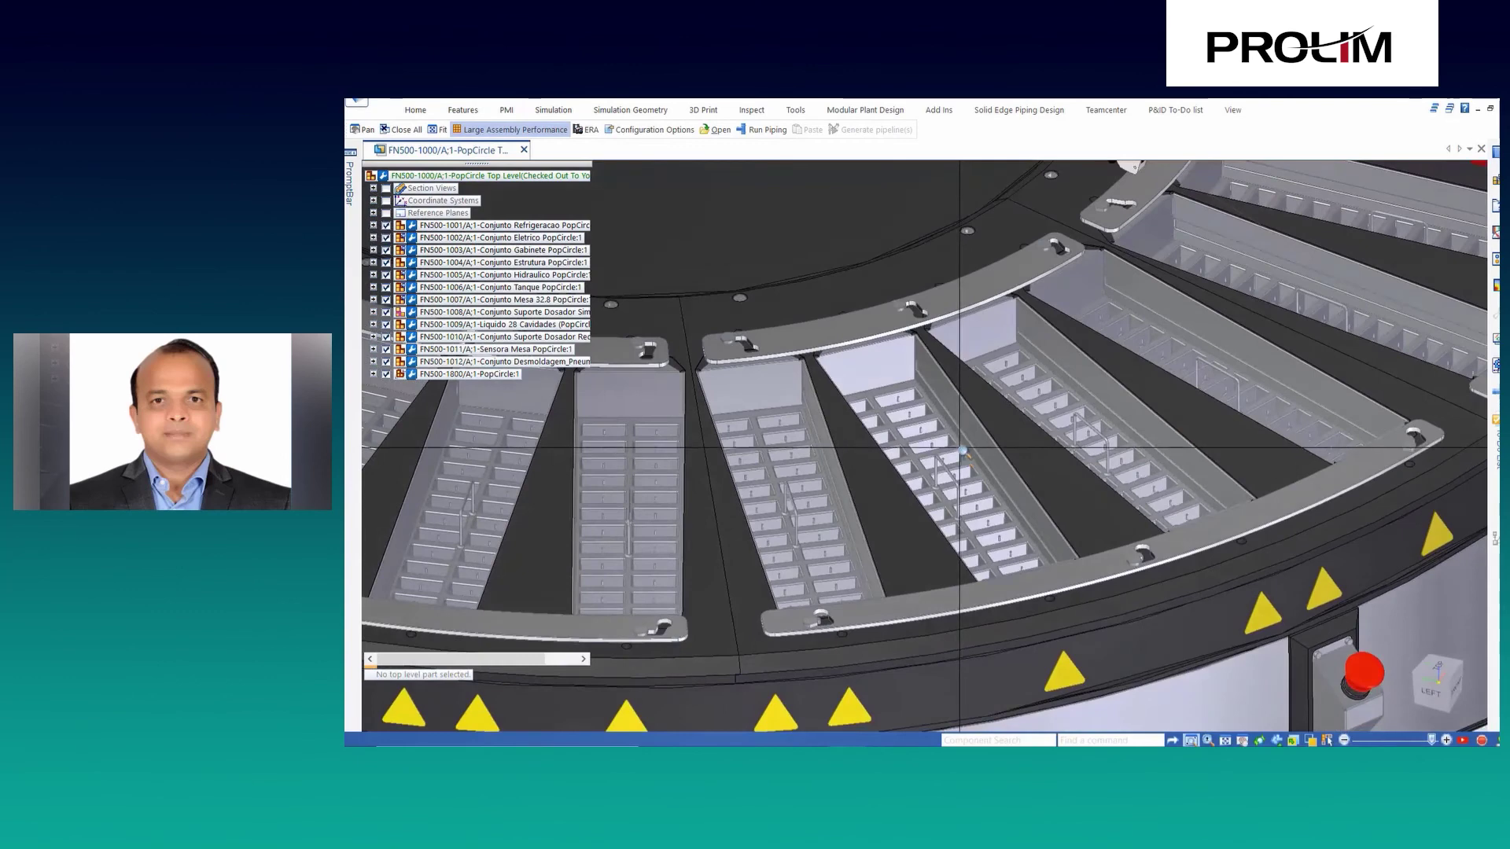
pyautogui.rightClick(951, 434)
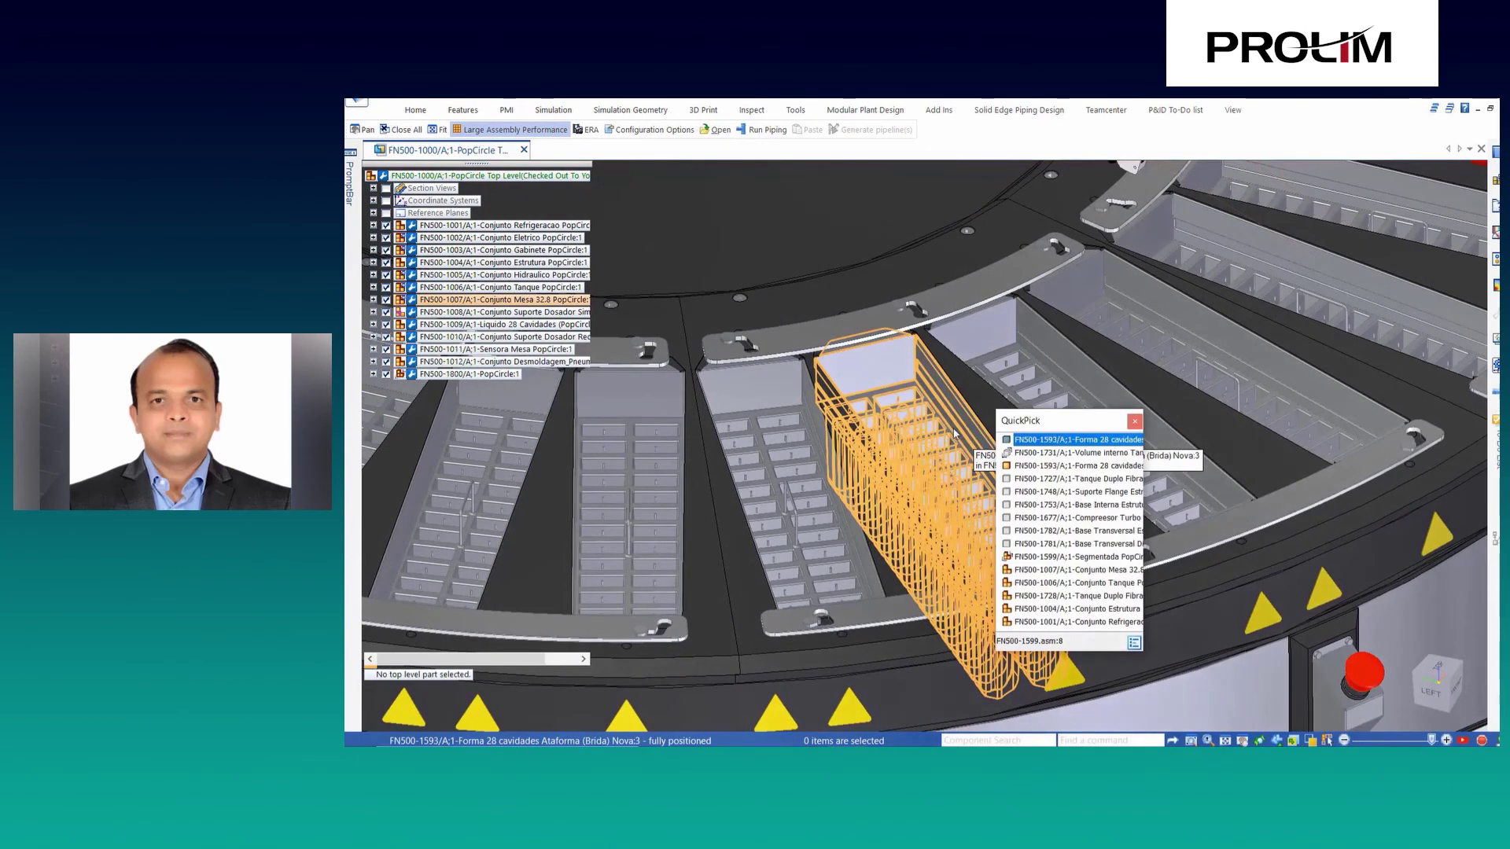
pyautogui.click(1053, 559)
pyautogui.rightClick(1052, 559)
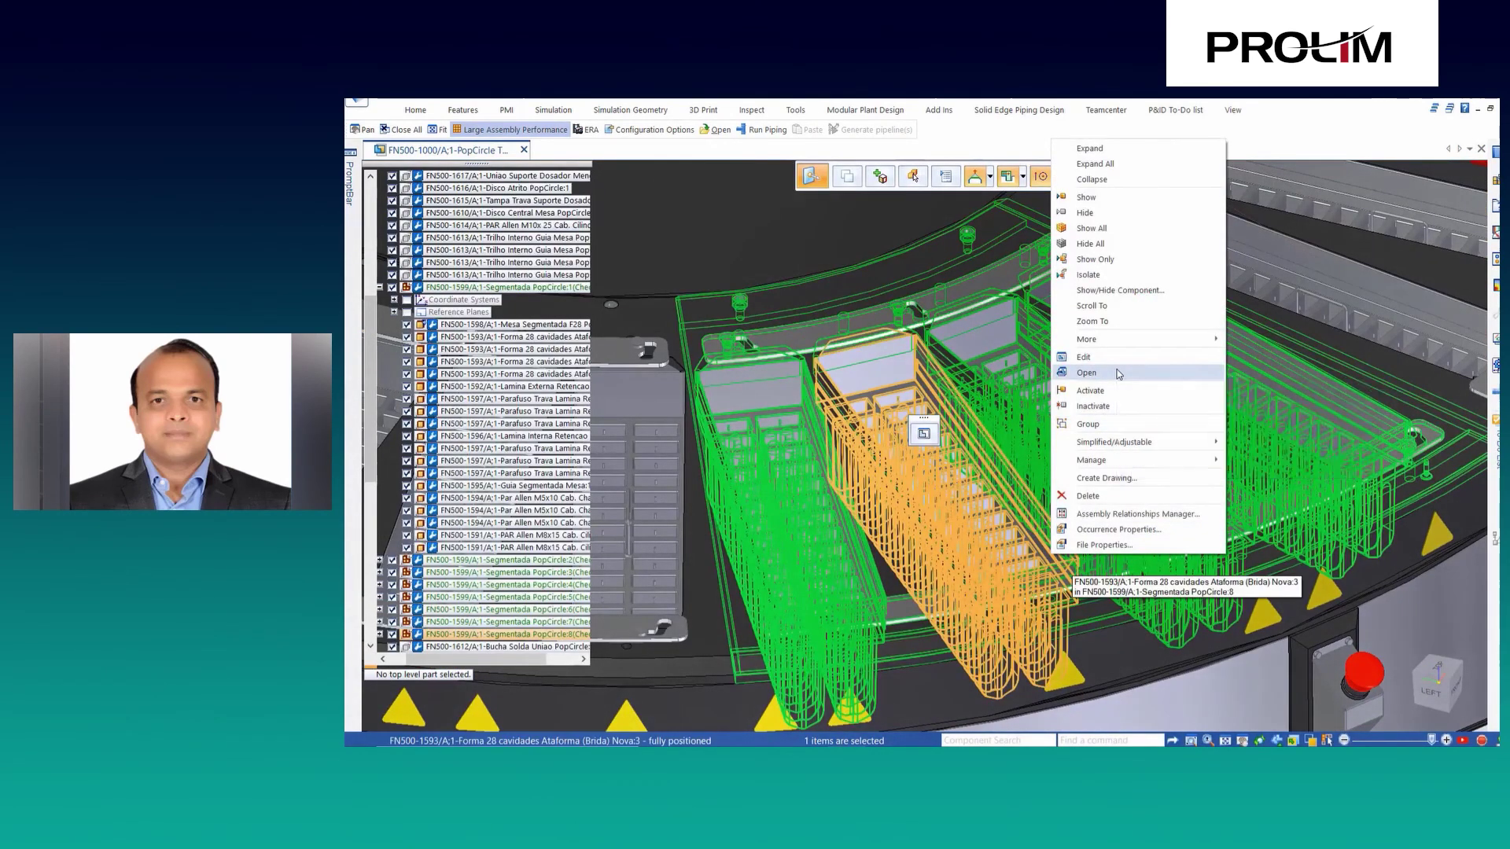
pyautogui.click(1101, 373)
# View the tray in its explode configuration, return it to assembled, and close all documents.
pyautogui.click(1180, 161)
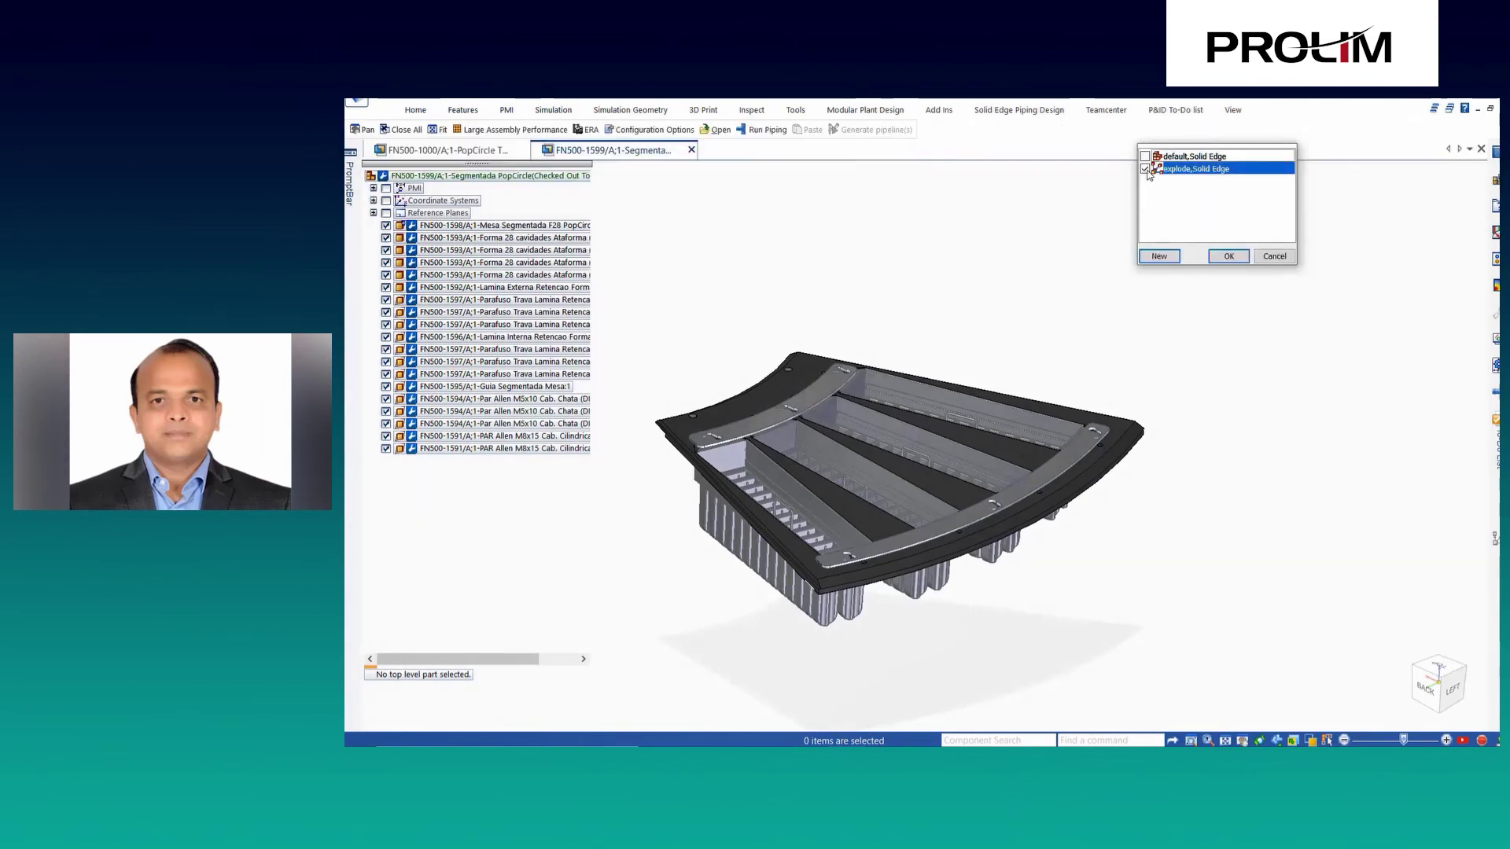
pyautogui.click(1159, 253)
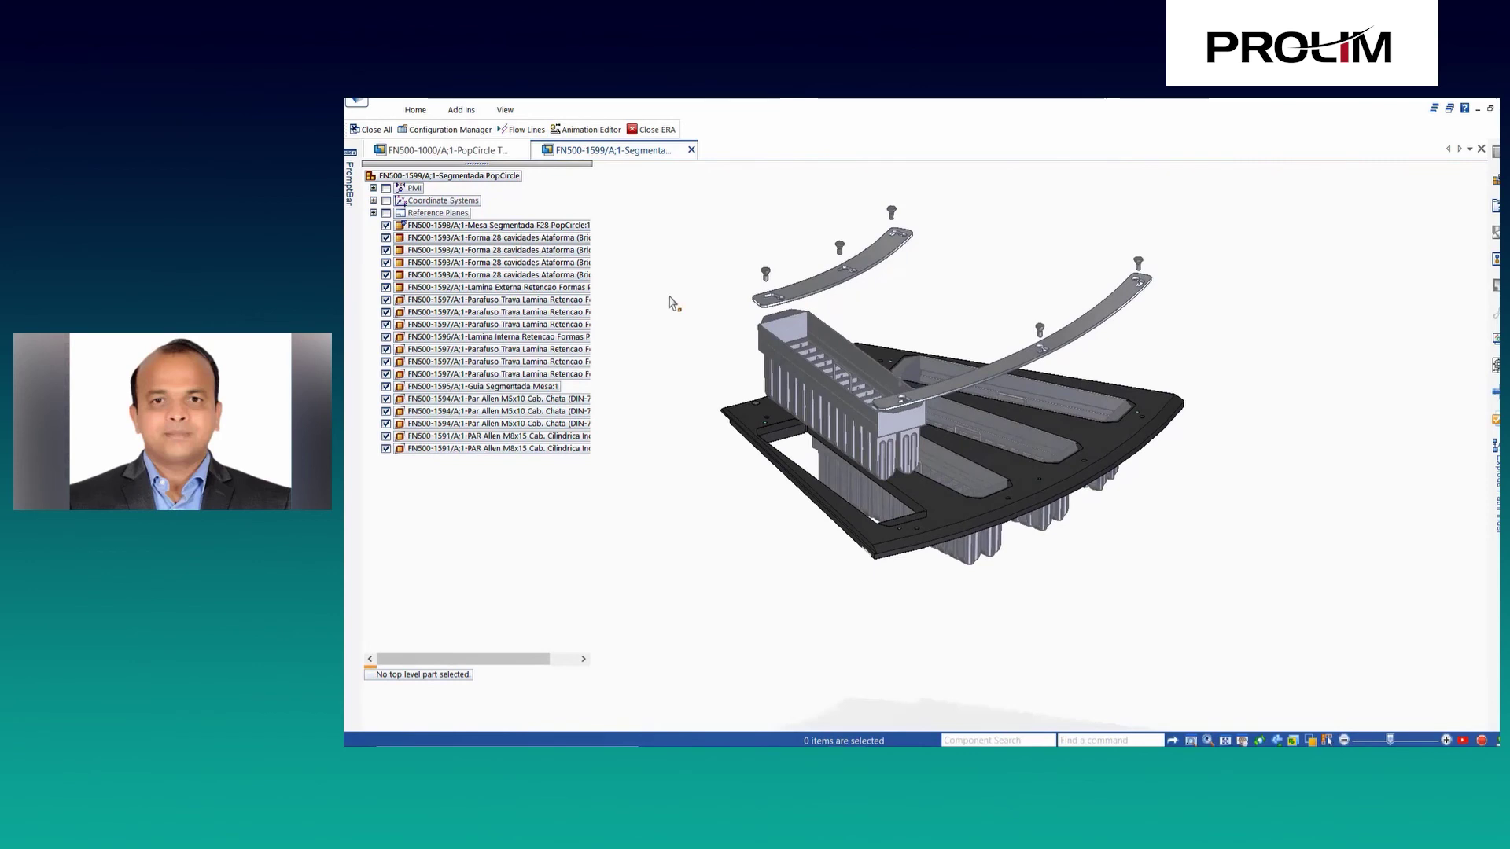
pyautogui.click(651, 129)
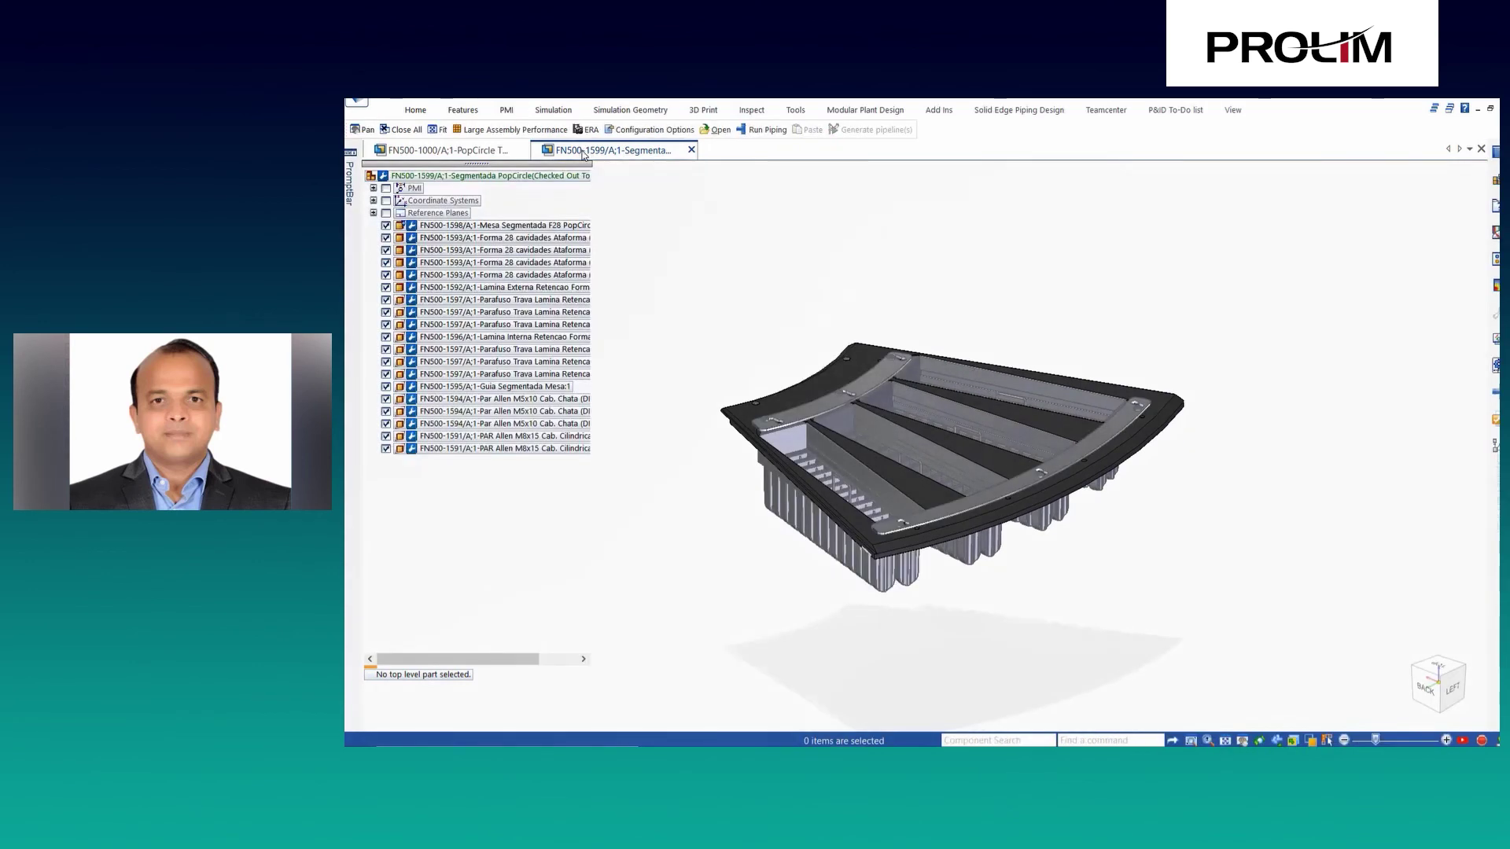
pyautogui.rightClick(583, 158)
pyautogui.click(629, 208)
# Create a new concept workspace named Concept1 in Cache Assistant.
pyautogui.click(510, 226)
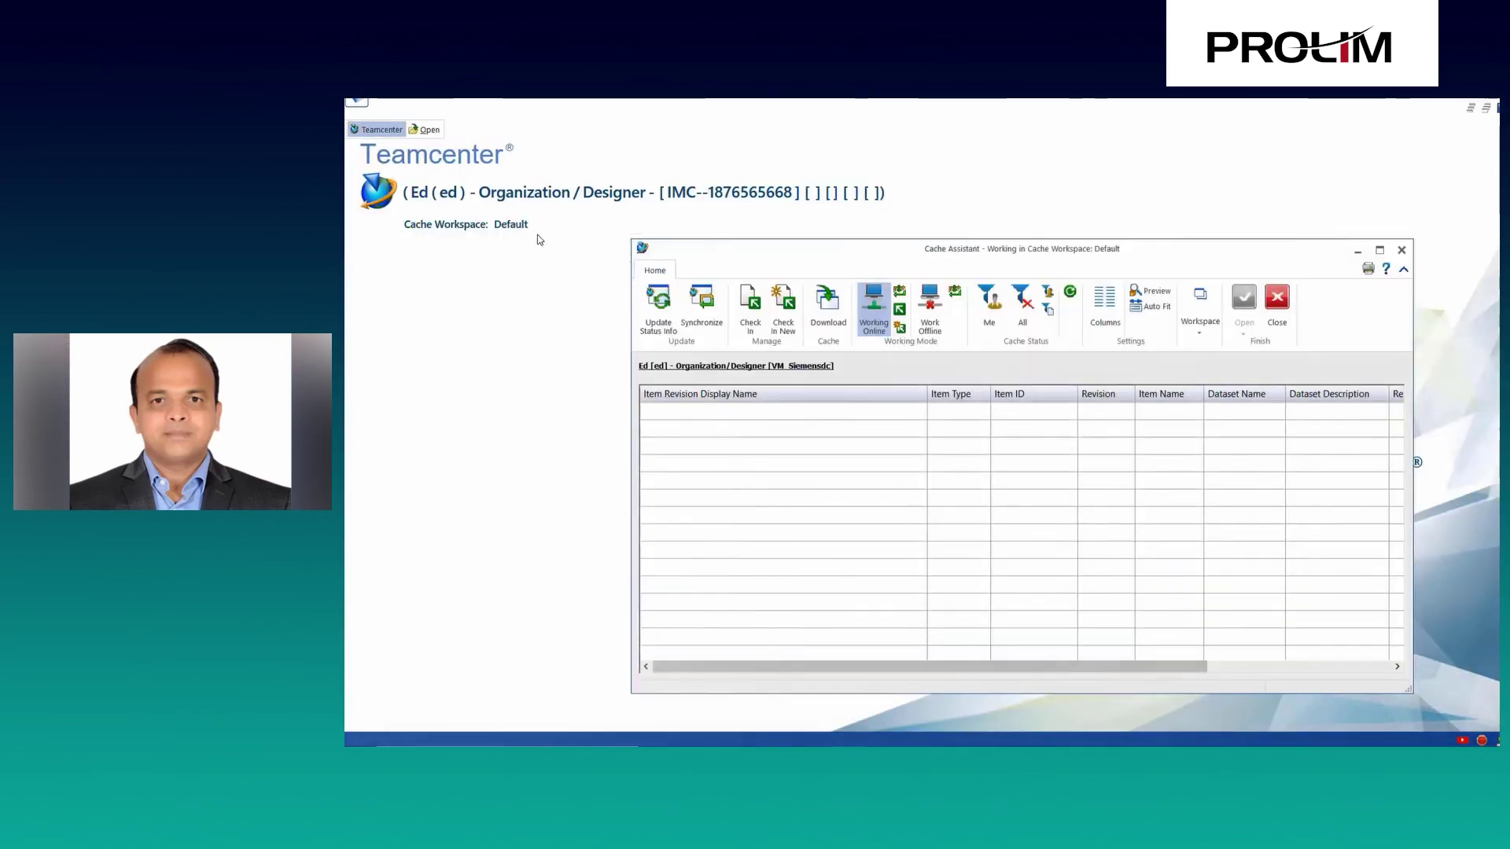
pyautogui.click(1200, 308)
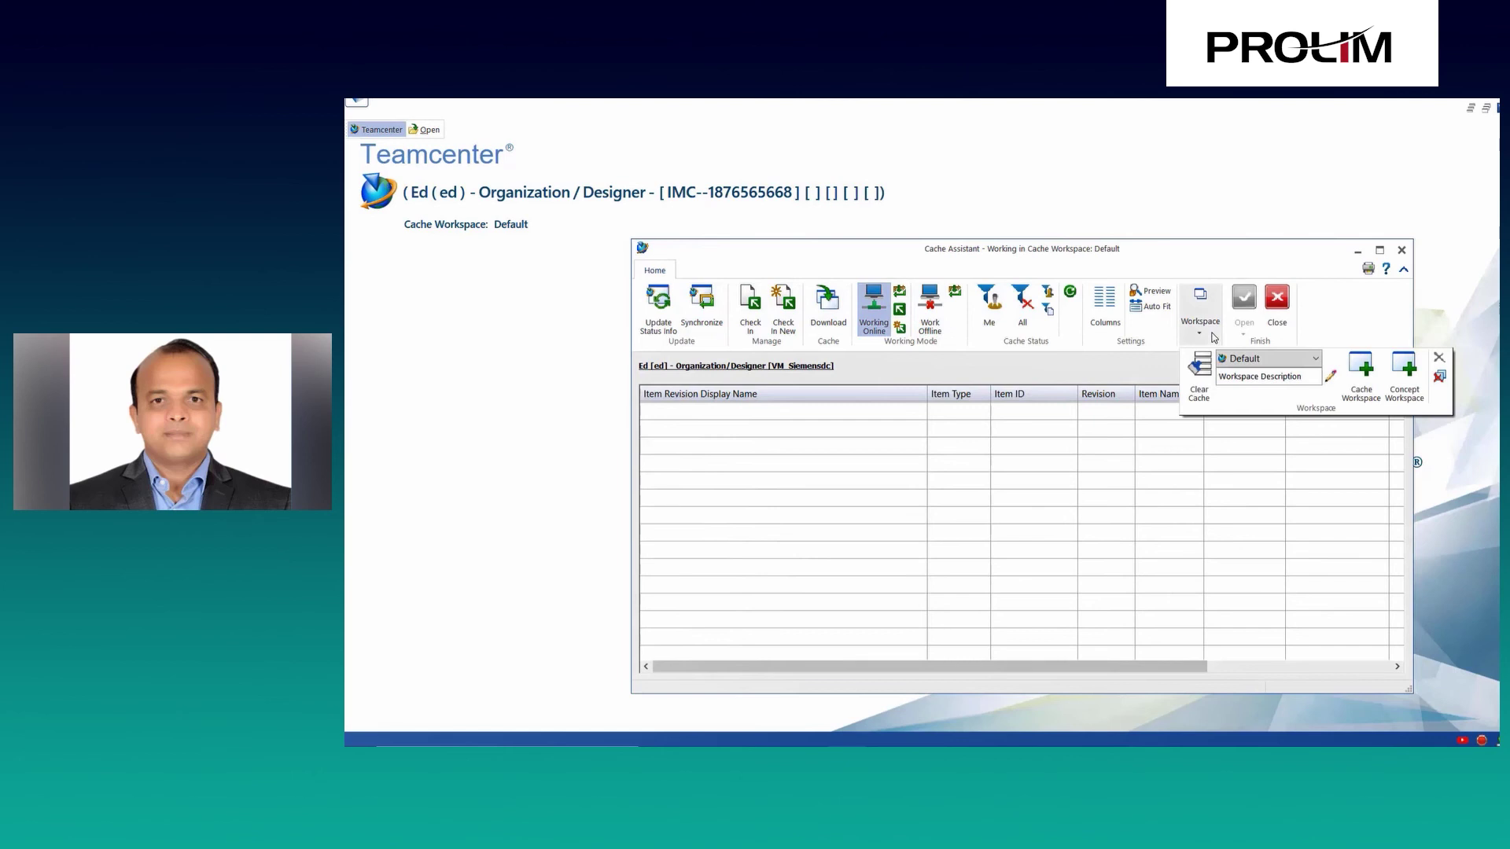
pyautogui.click(1403, 381)
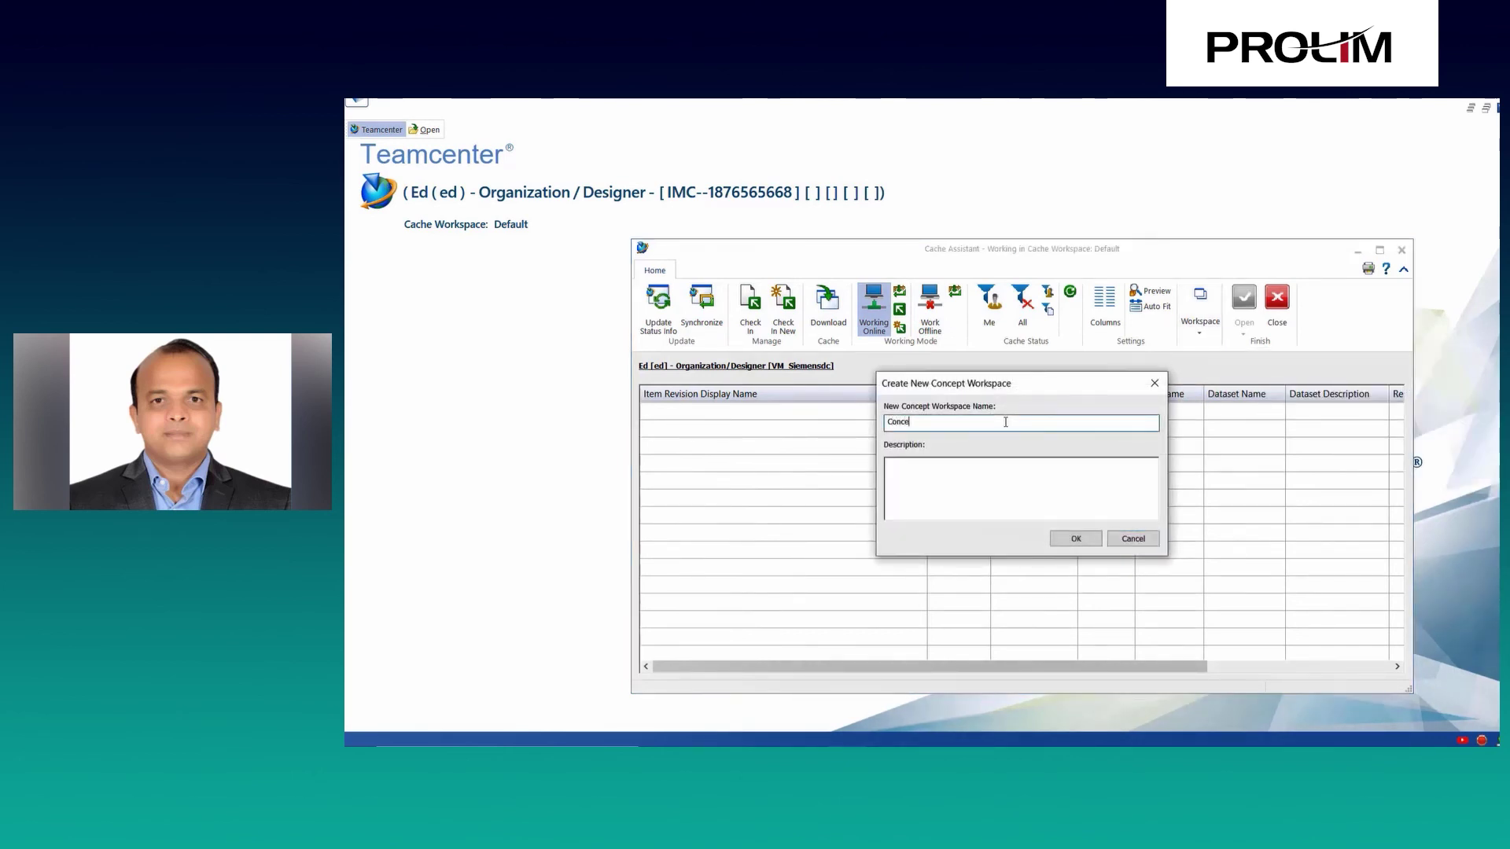
pyautogui.press('Return')
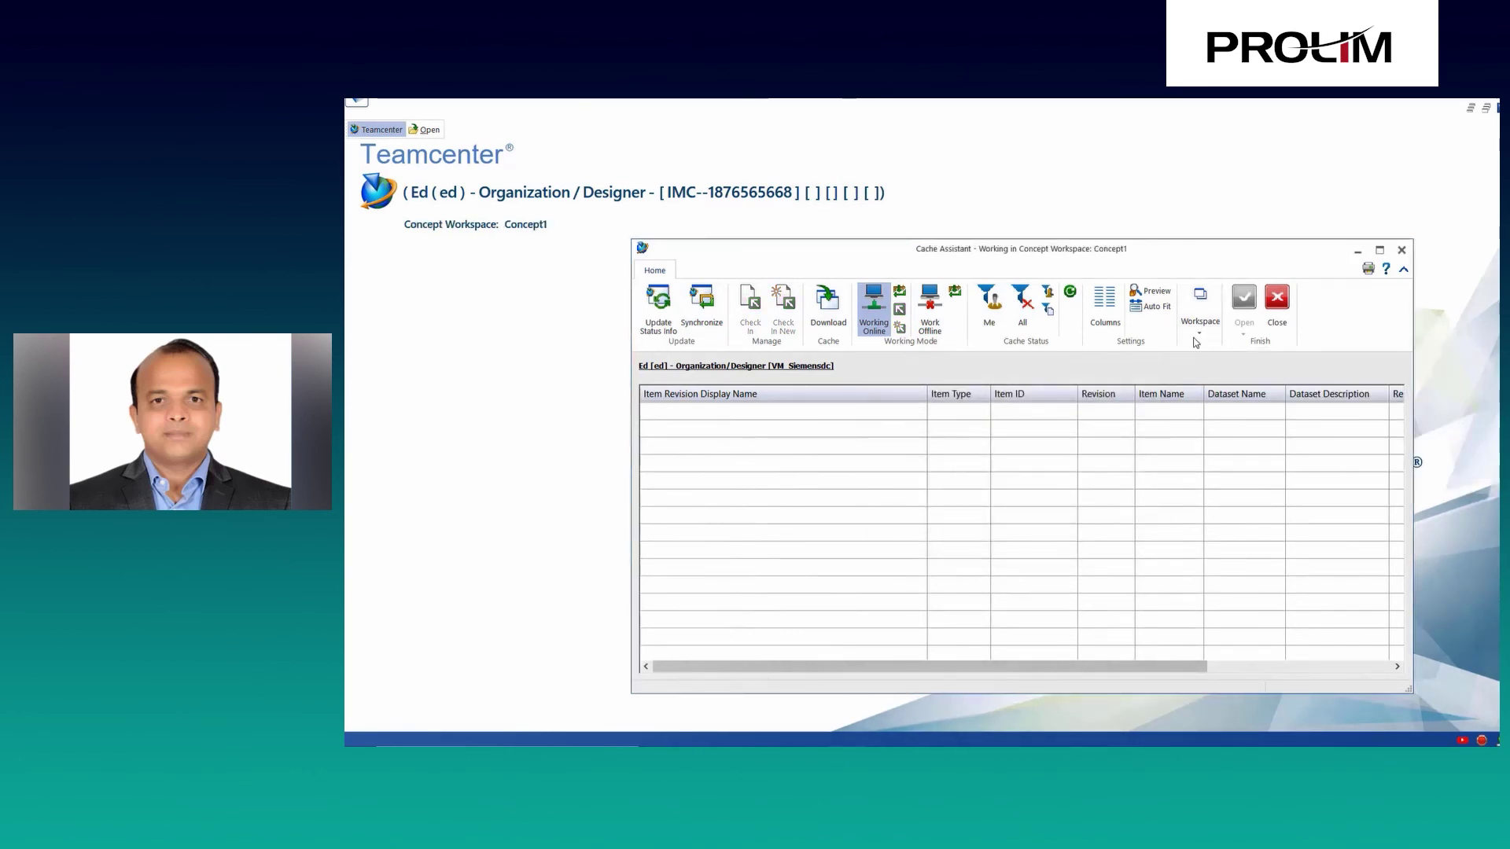
pyautogui.click(1277, 307)
# Open the FN500-1599 segmented tray assembly by Item ID search.
pyautogui.click(424, 129)
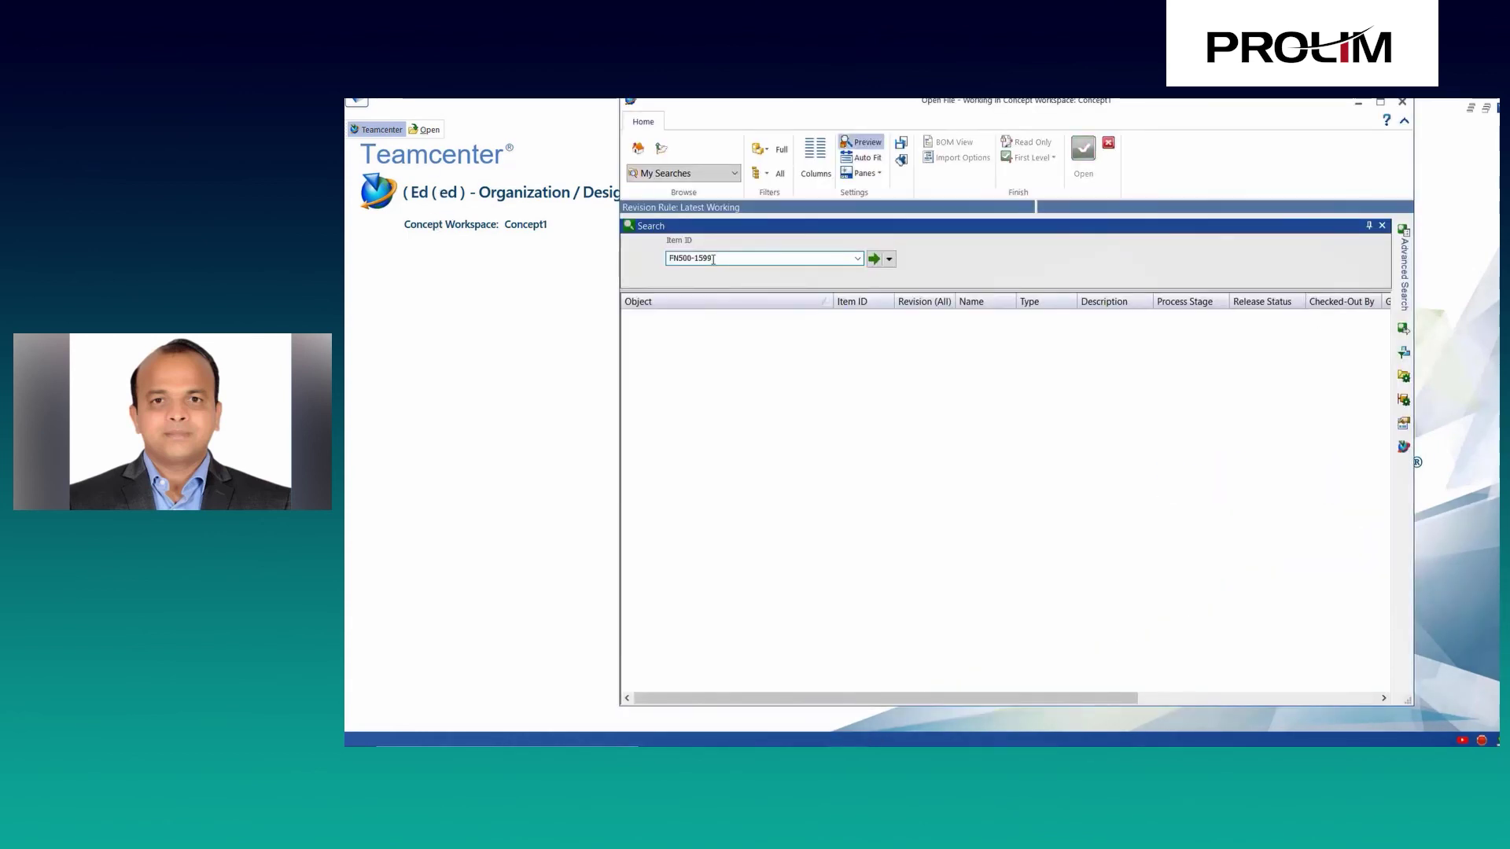
pyautogui.press('Return')
pyautogui.press('Return')
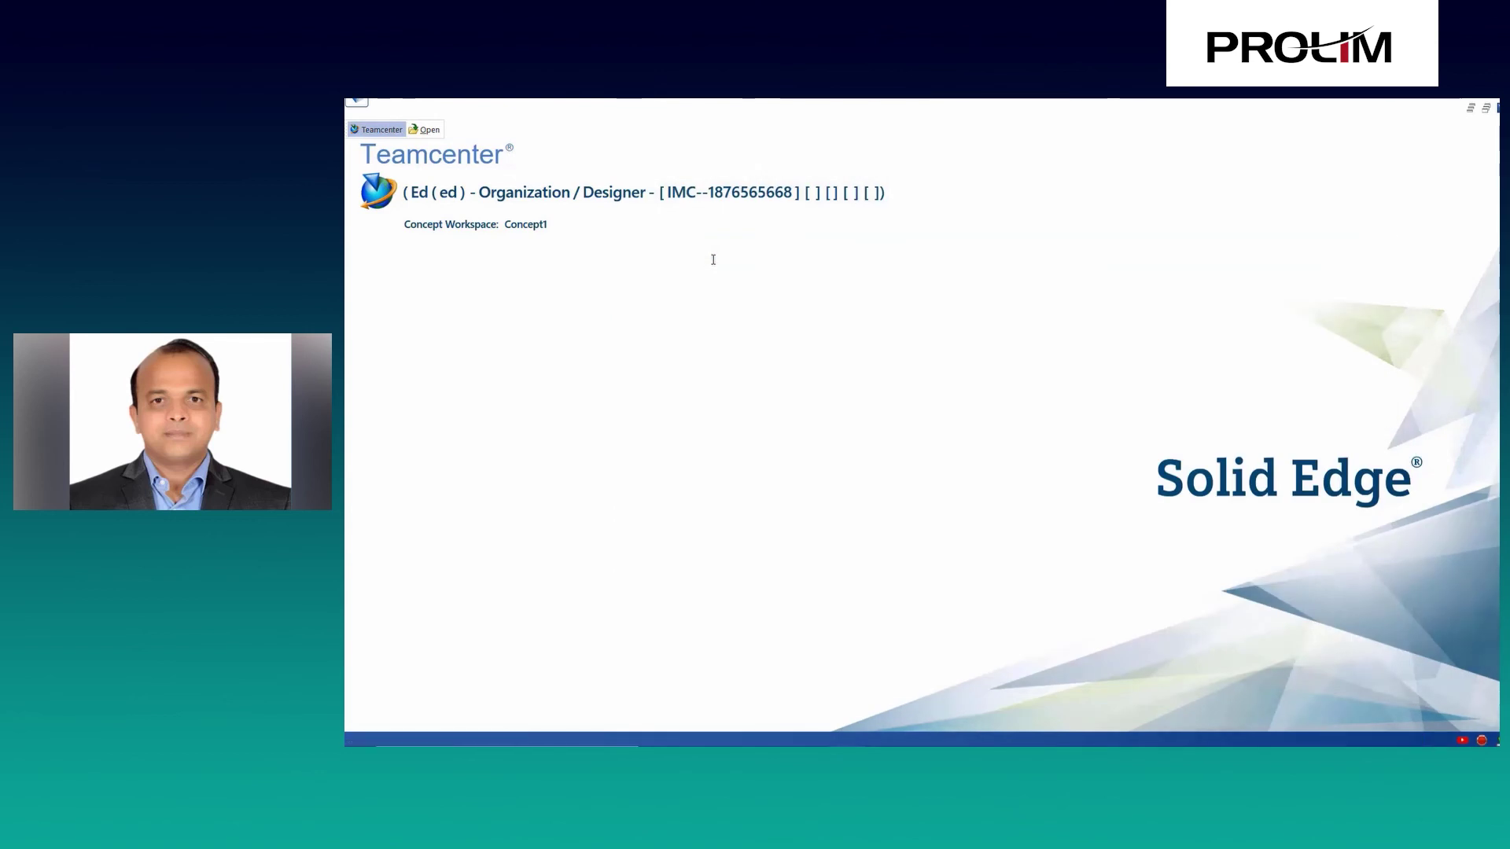
pyautogui.scroll(5, 715, 503)
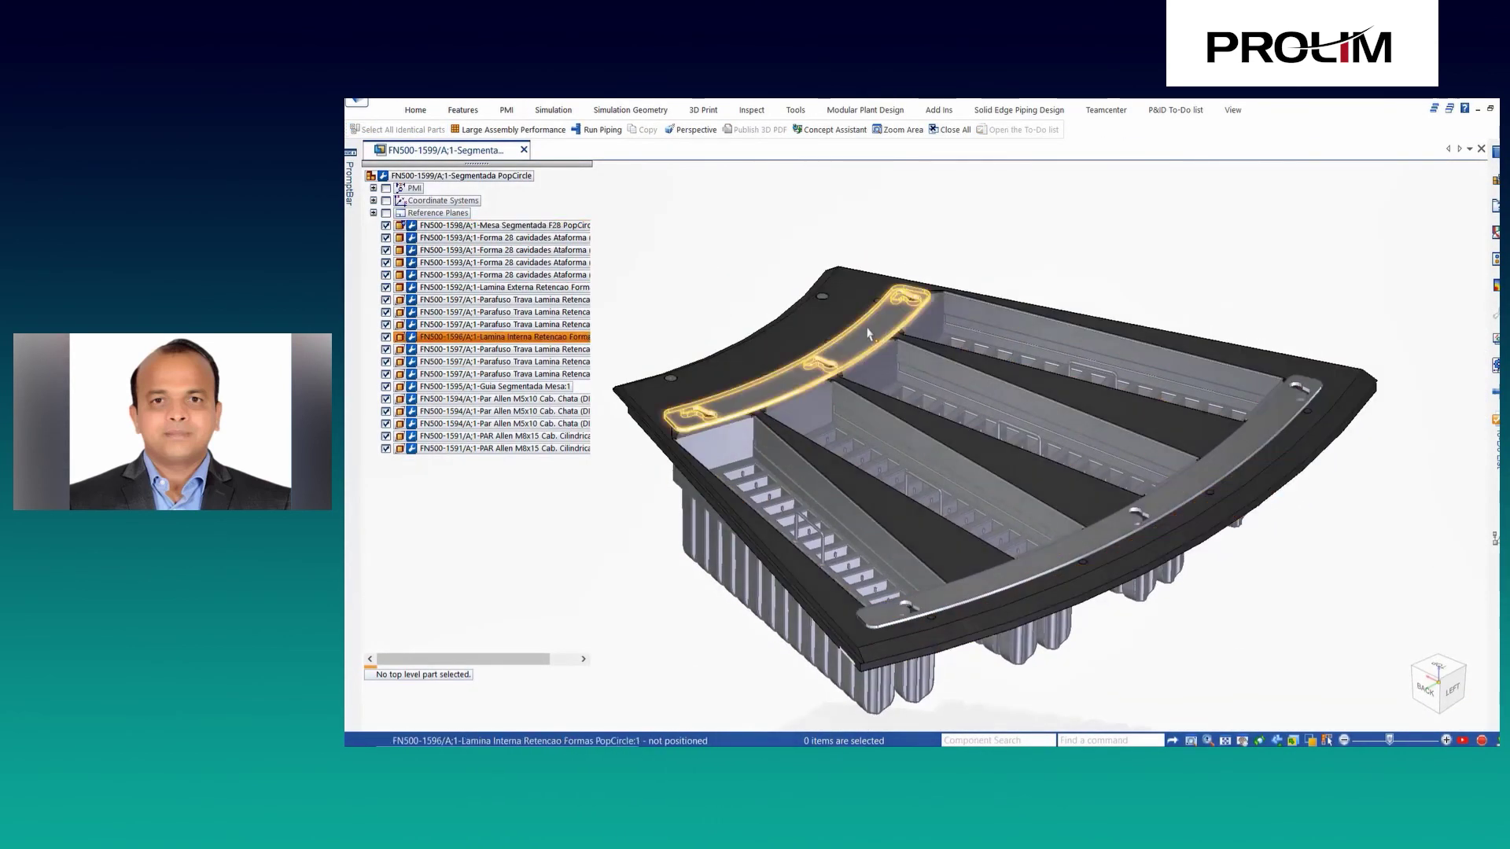
# Delete both Lamina retaining strips and all six identical retaining screws.
pyautogui.click(826, 346)
pyautogui.press('Delete')
pyautogui.click(1132, 519)
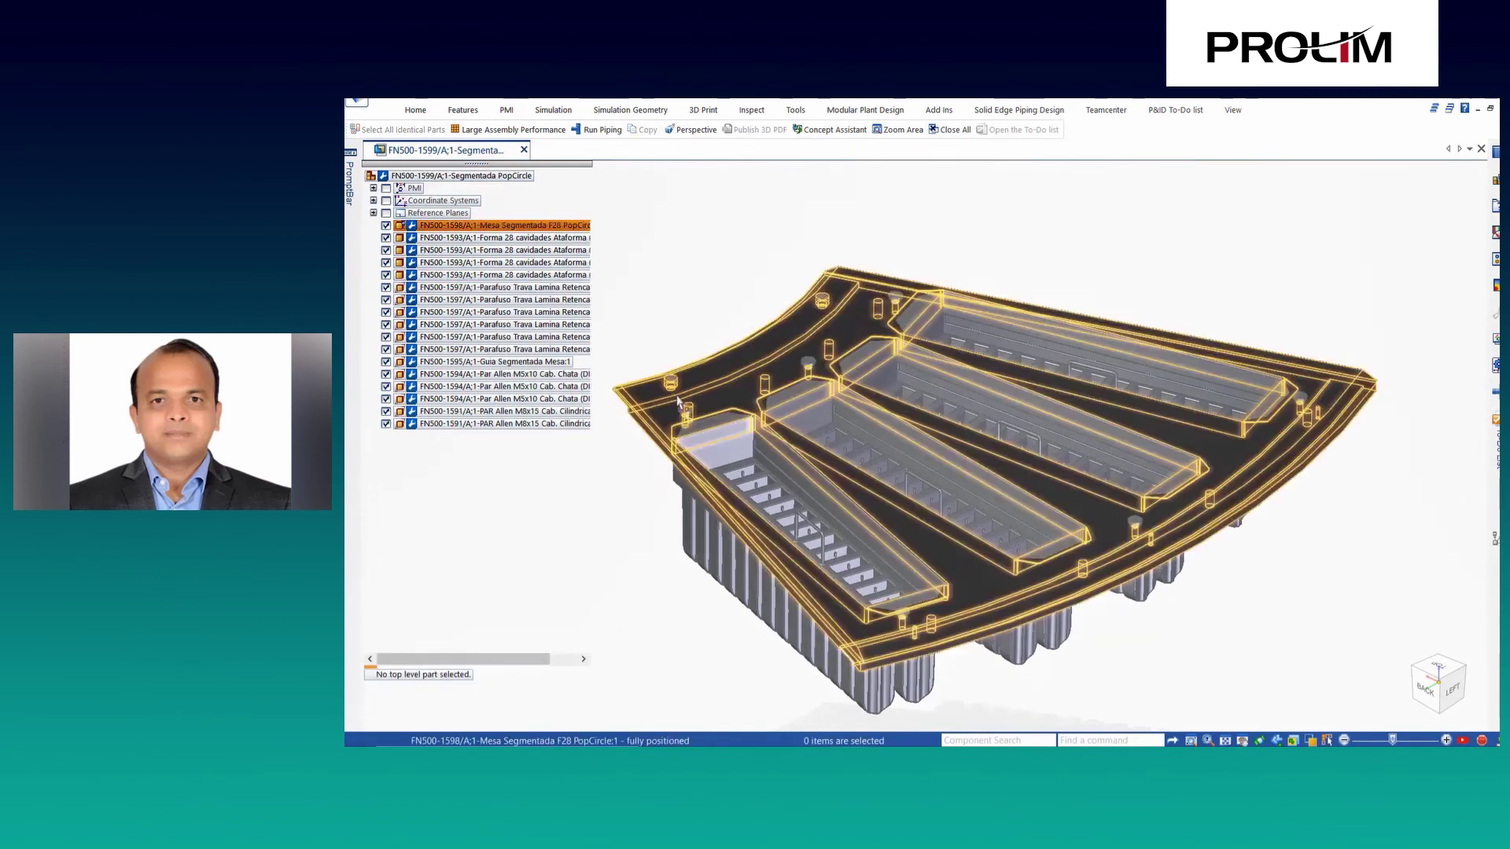
pyautogui.press('Delete')
pyautogui.click(407, 131)
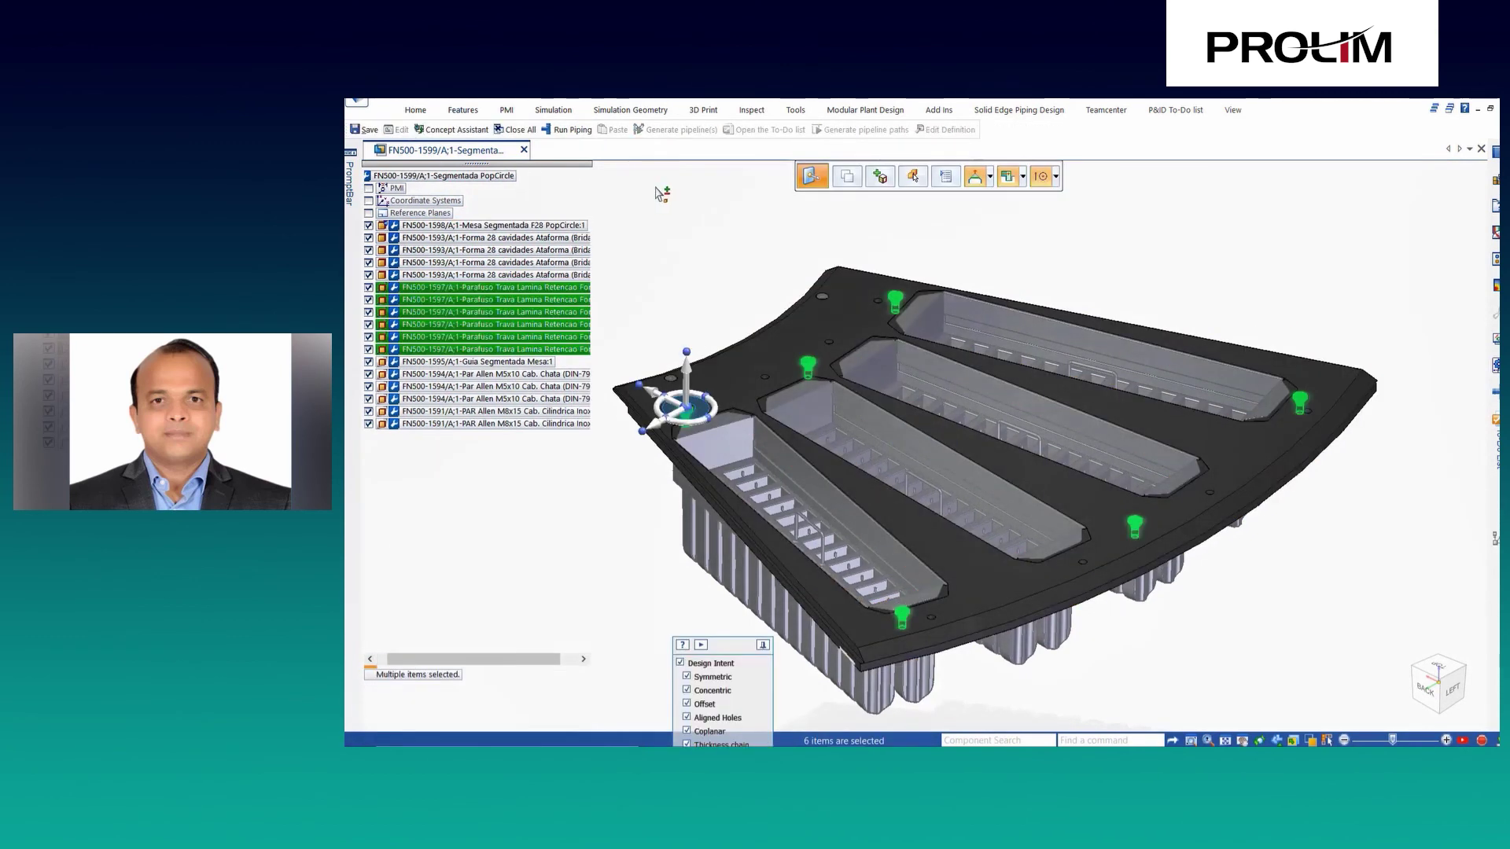
pyautogui.press('Delete')
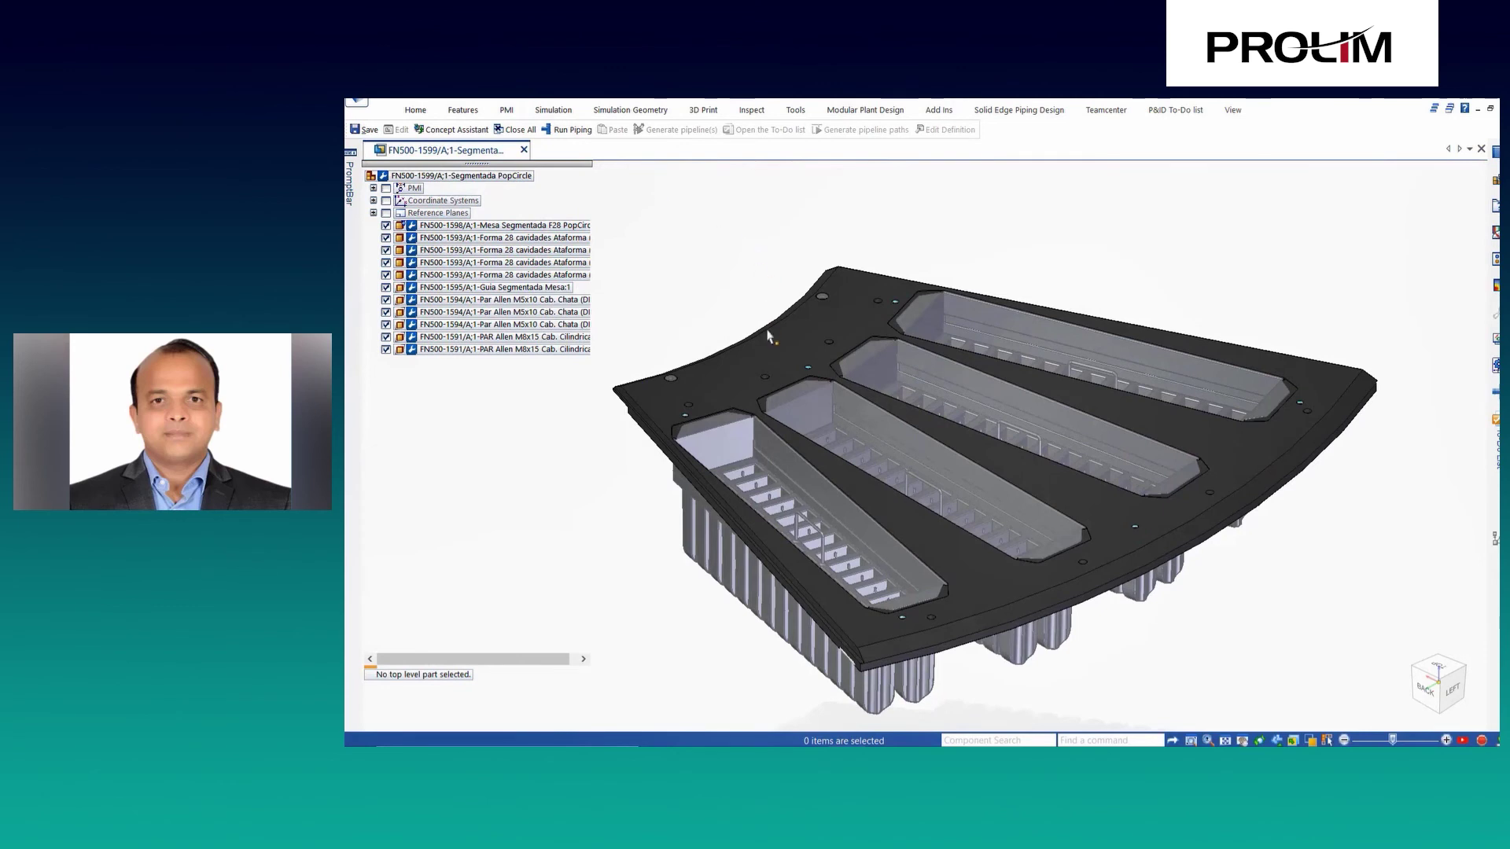
# Open the segmented table plate FN500-1598 in its own window.
pyautogui.click(768, 333)
pyautogui.rightClick(768, 334)
pyautogui.click(809, 470)
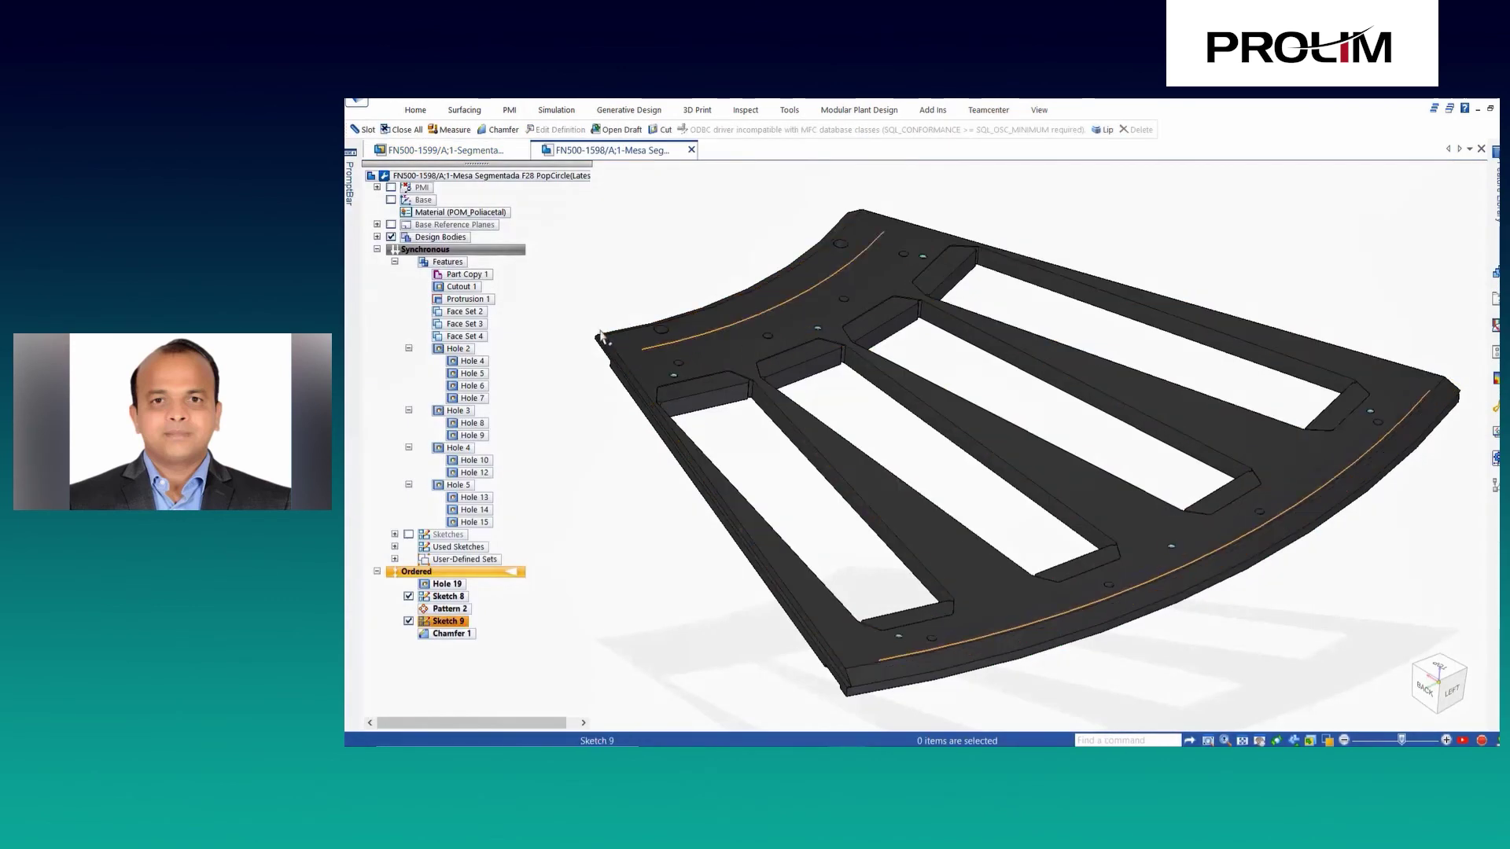
# Delete the Mounting_Holes set of six holes from the plate.
pyautogui.click(395, 559)
pyautogui.click(487, 572)
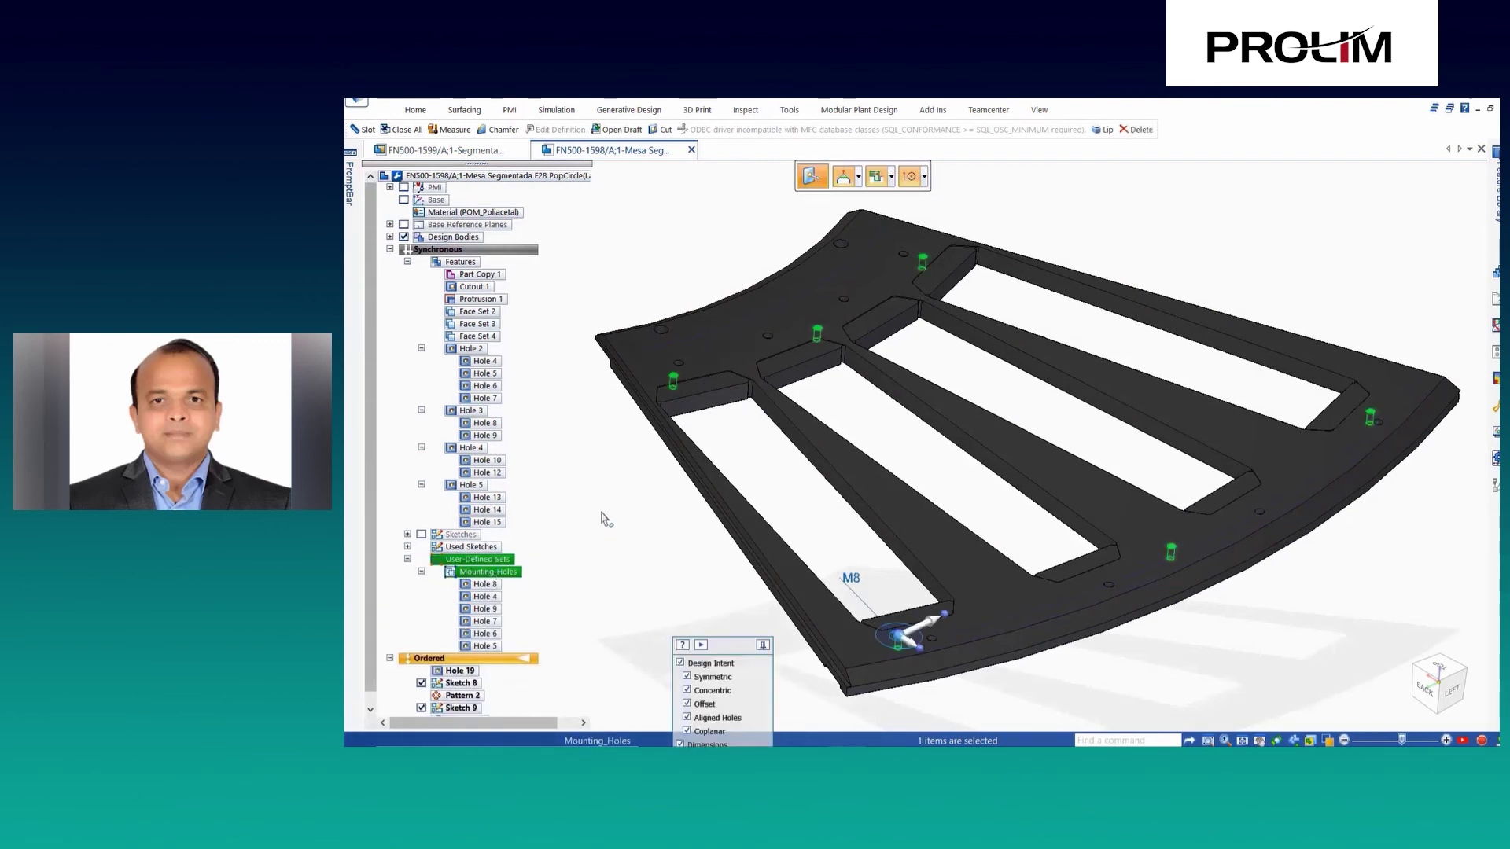
pyautogui.press('Delete')
pyautogui.scroll(5, 855, 702)
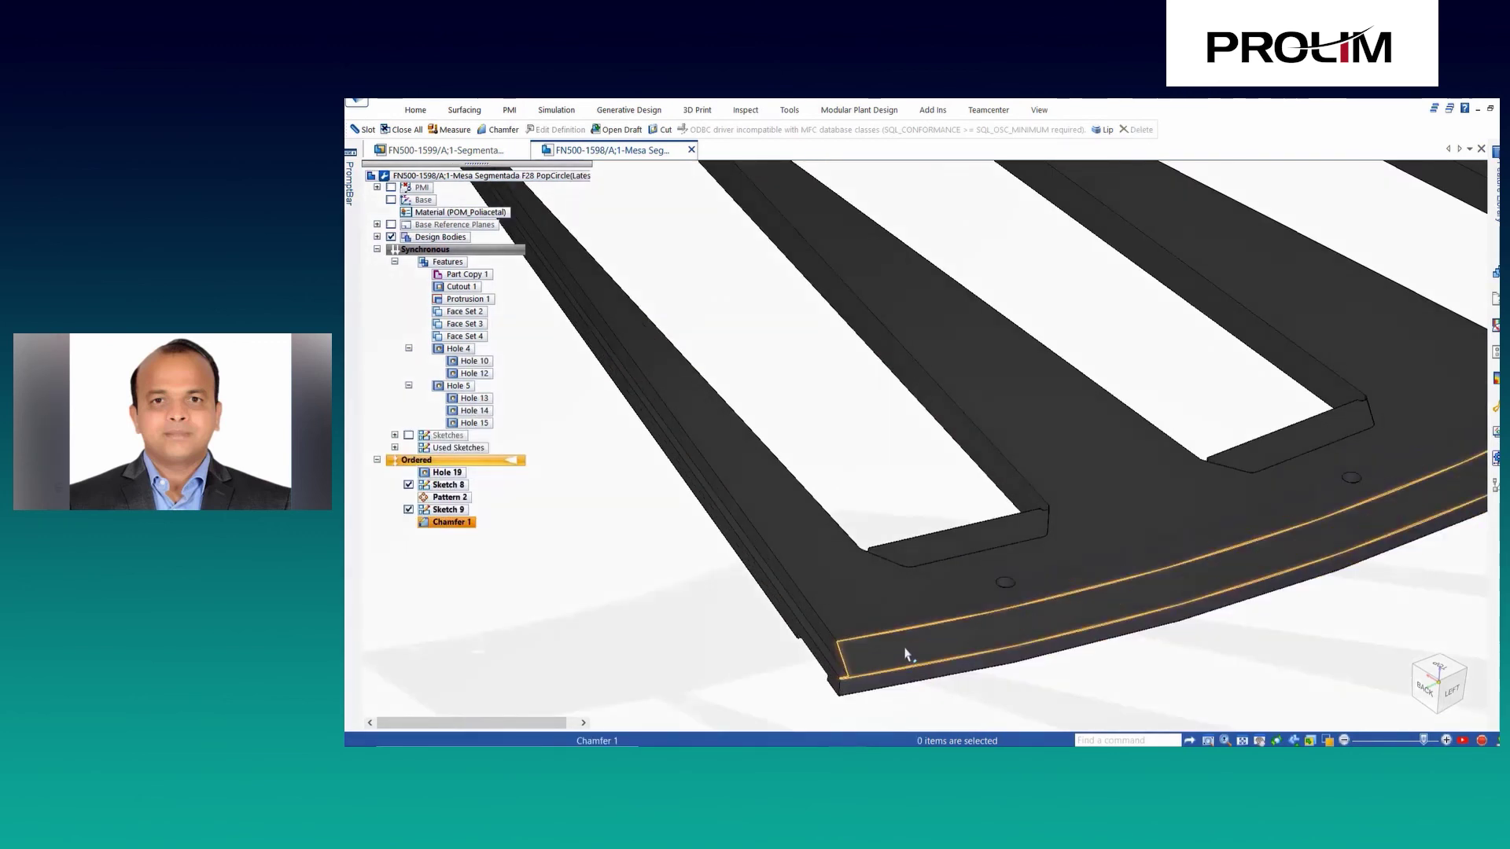
pyautogui.scroll(-5, 785, 651)
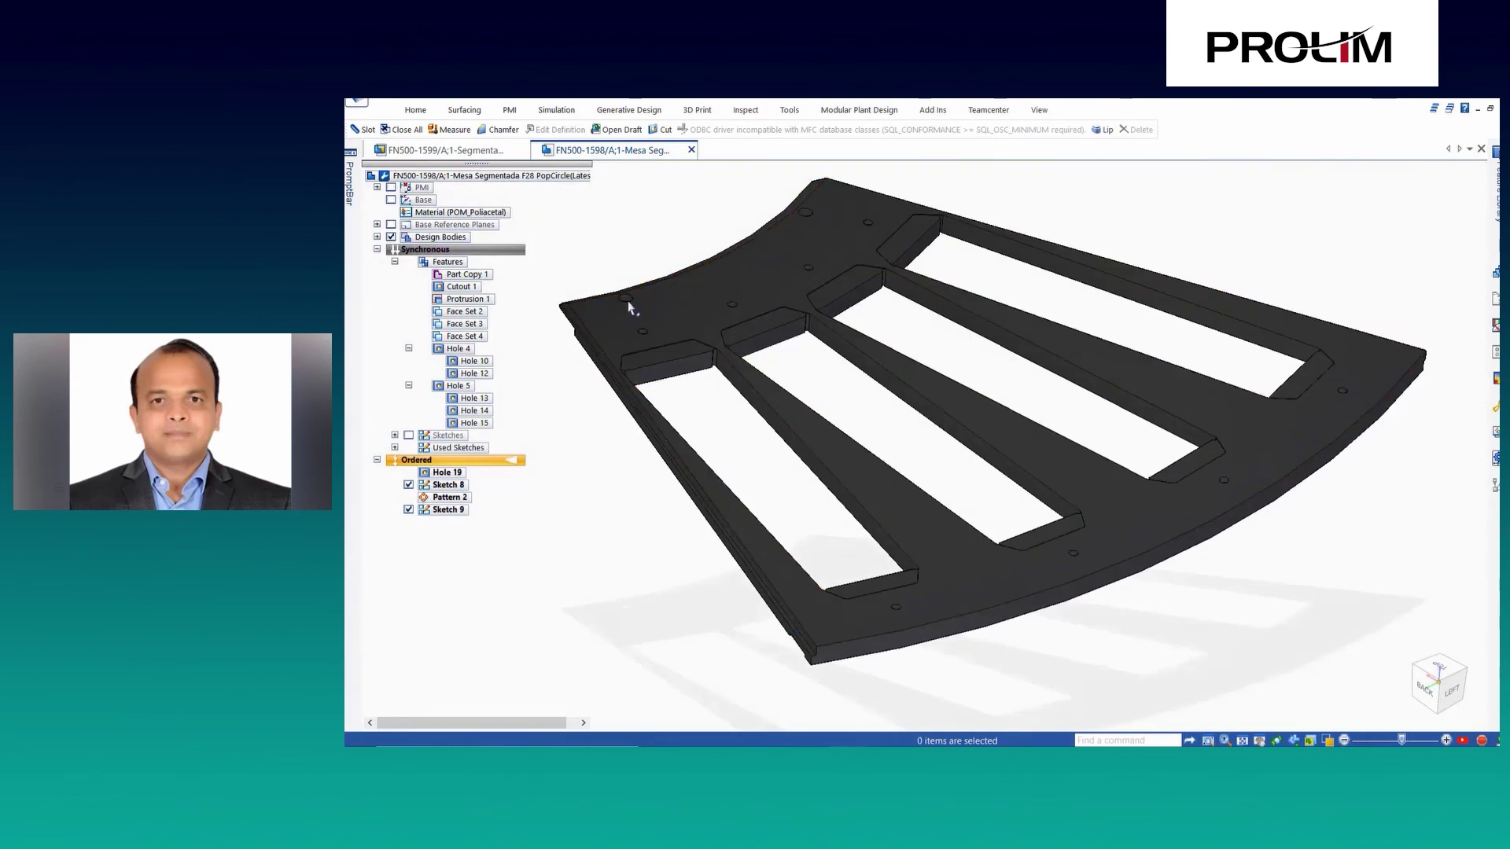
pyautogui.scroll(5, 592, 308)
# Add counterbored 10.00 mm Slot 4 along the plate's curved outer edge.
pyautogui.click(363, 130)
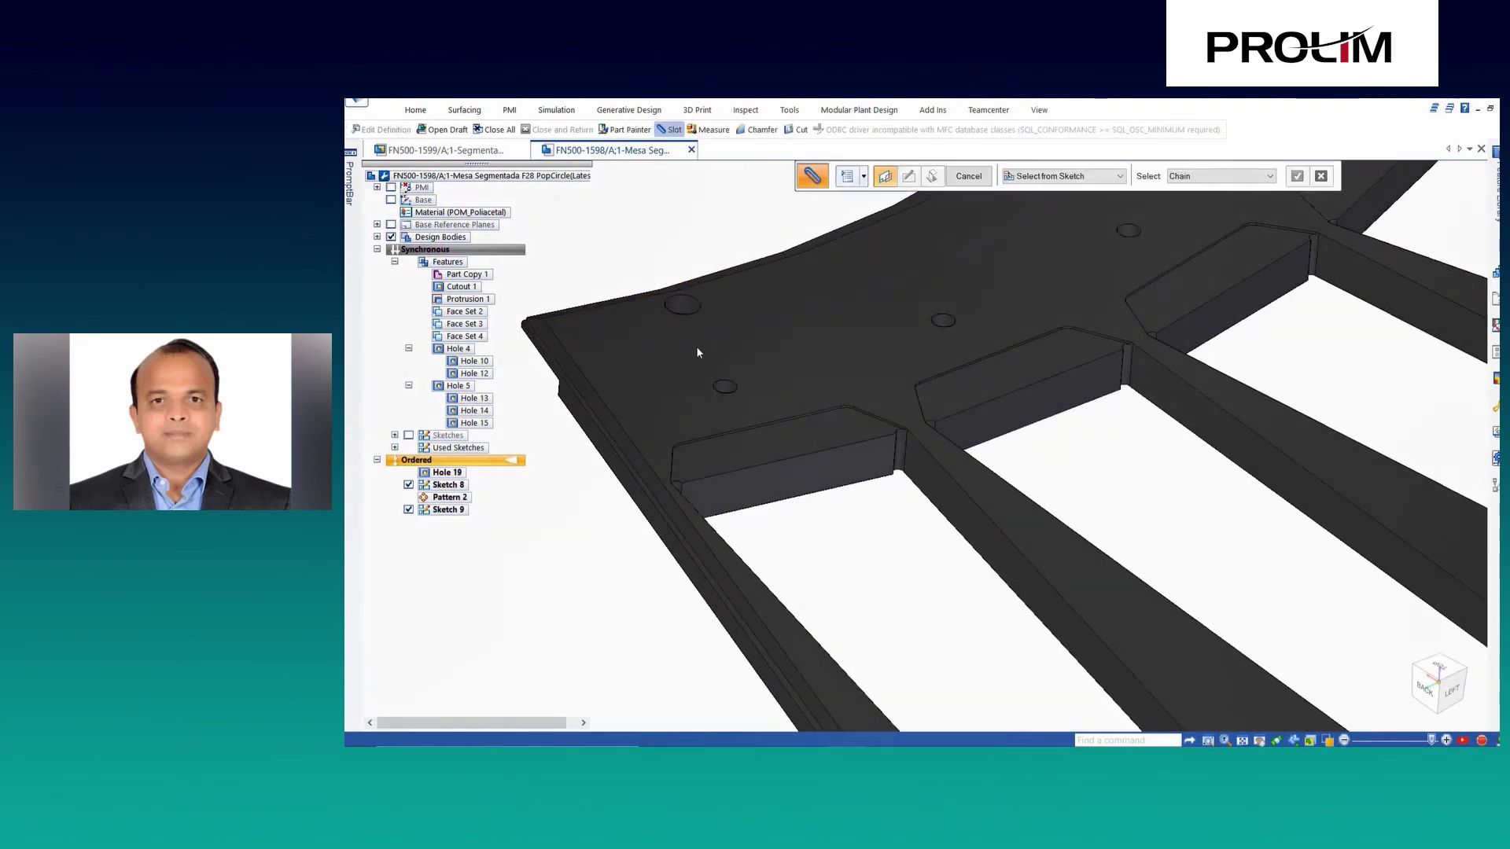
pyautogui.click(846, 176)
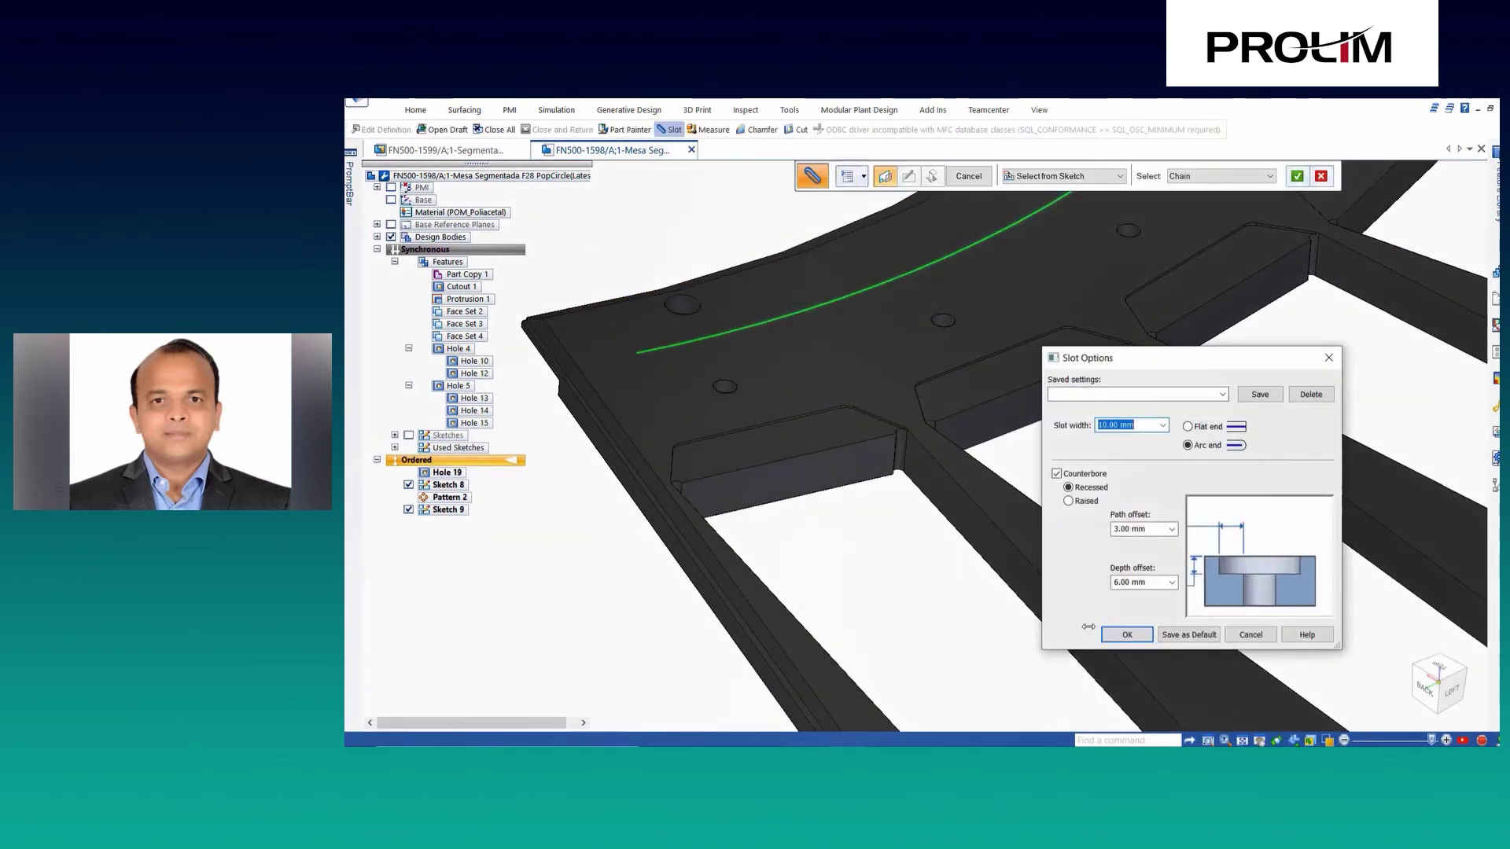
pyautogui.click(1118, 635)
pyautogui.rightClick(612, 258)
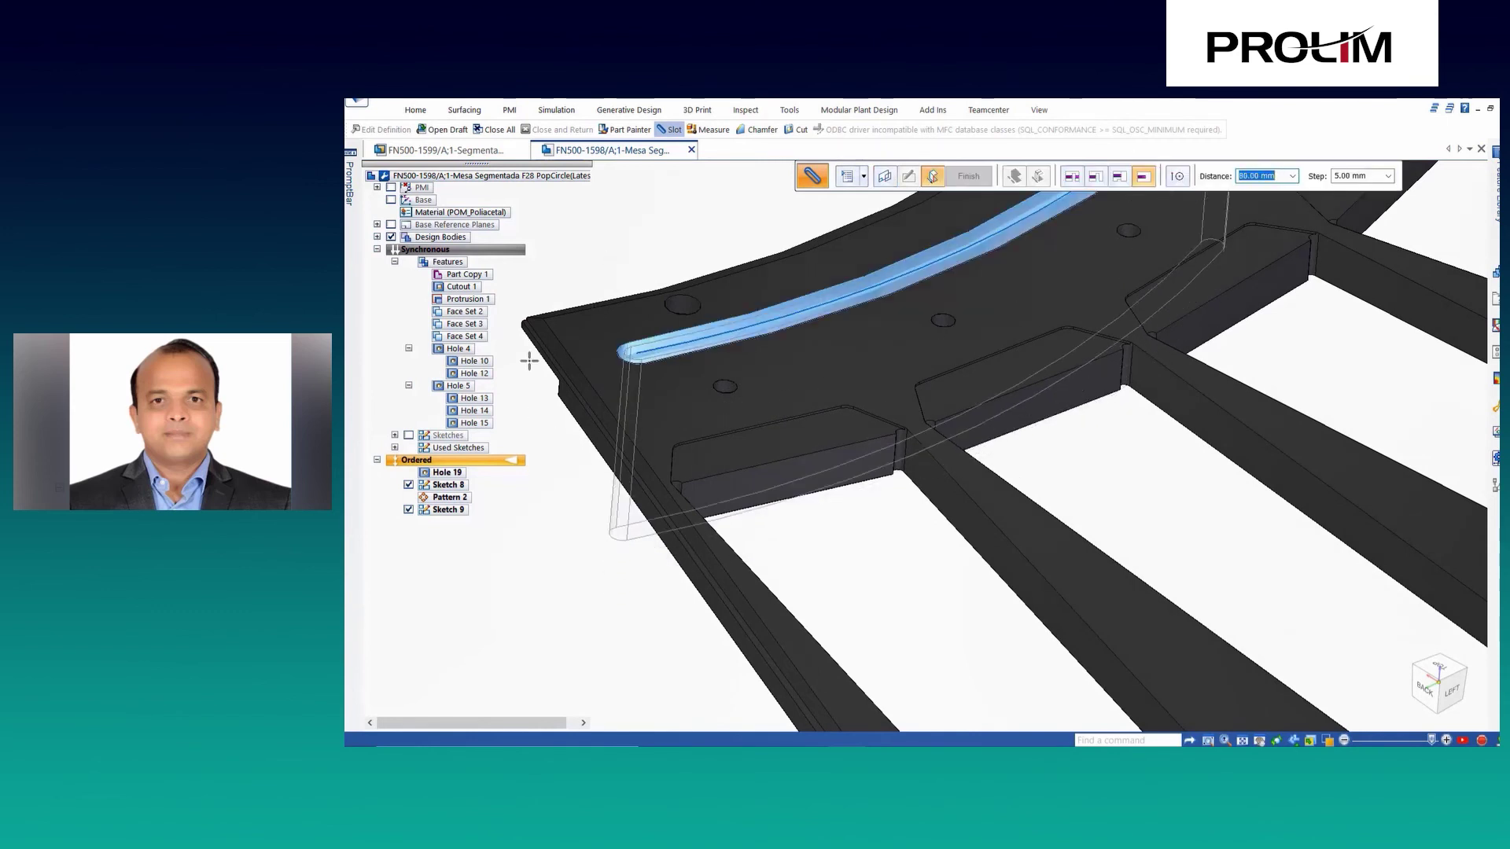
pyautogui.click(515, 315)
pyautogui.scroll(5, 721, 367)
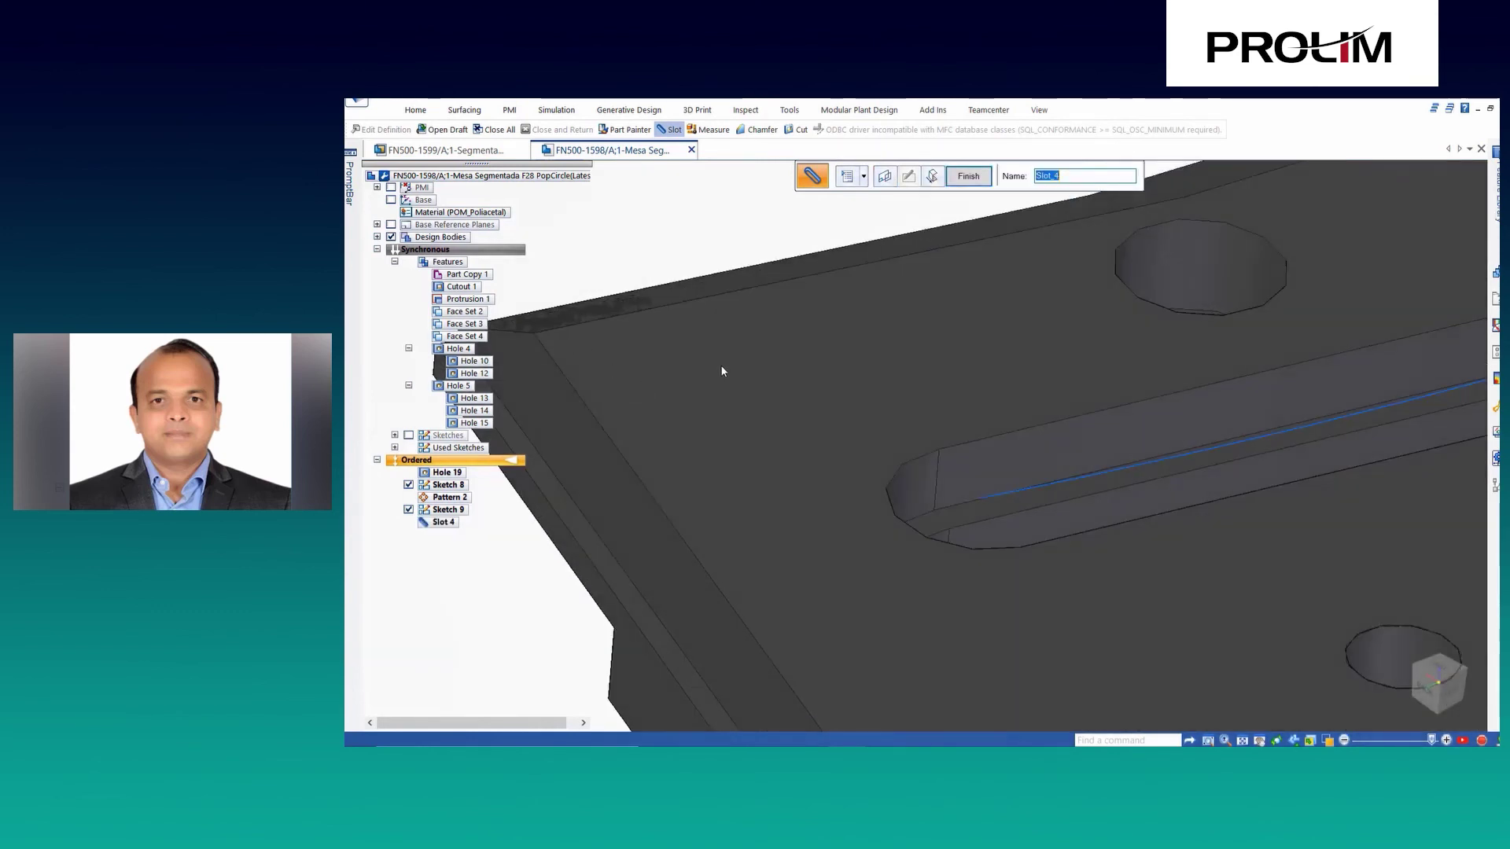
pyautogui.press('Escape')
pyautogui.scroll(3, 917, 515)
pyautogui.scroll(-8, 881, 496)
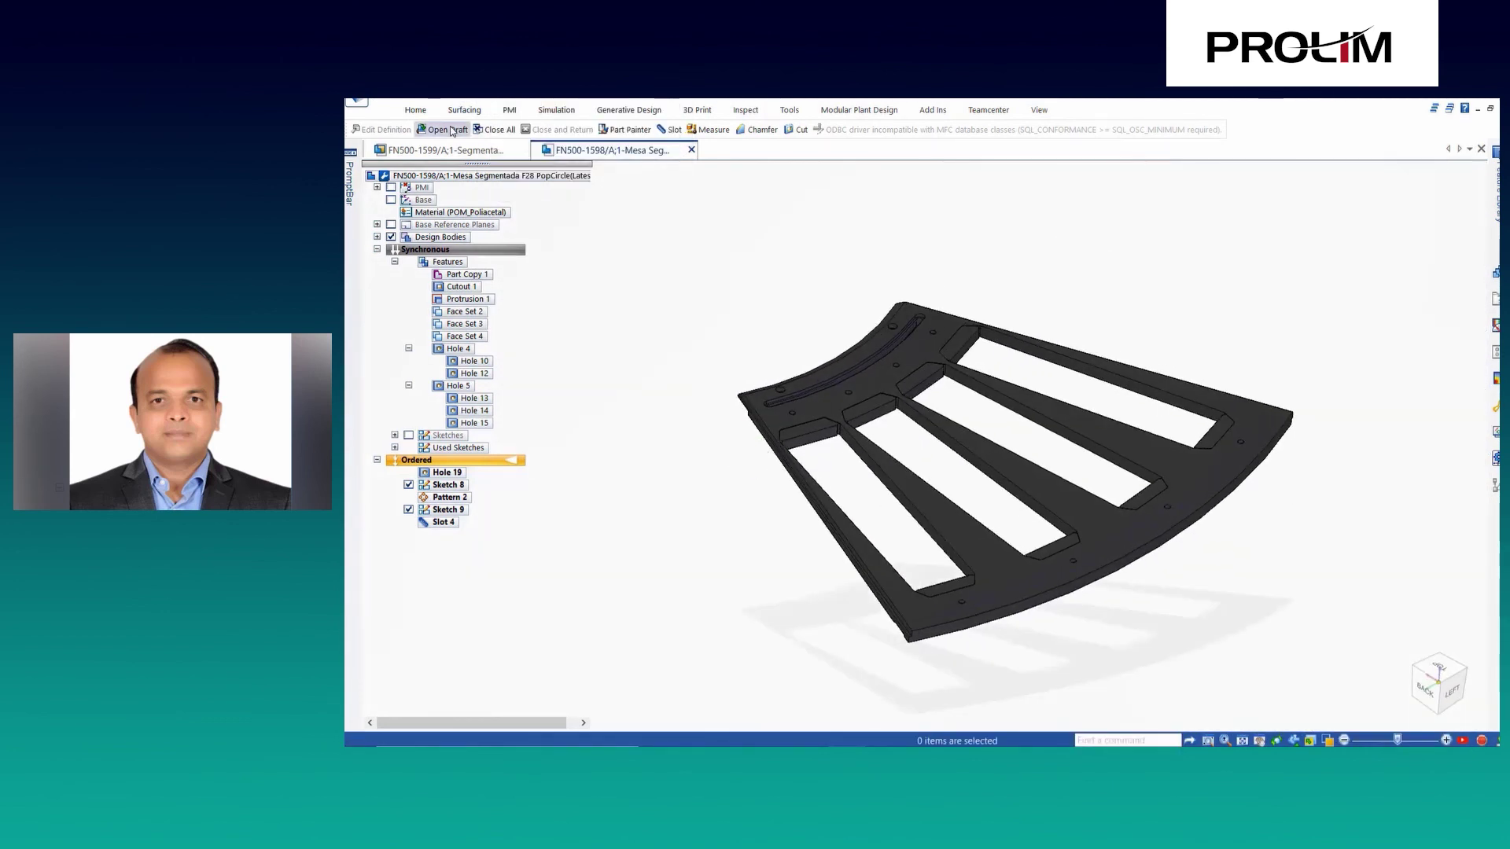
# From the PopCircle assembly, create a new concept workspace named 'Concept2' in Concept Assistant.
pyautogui.click(445, 150)
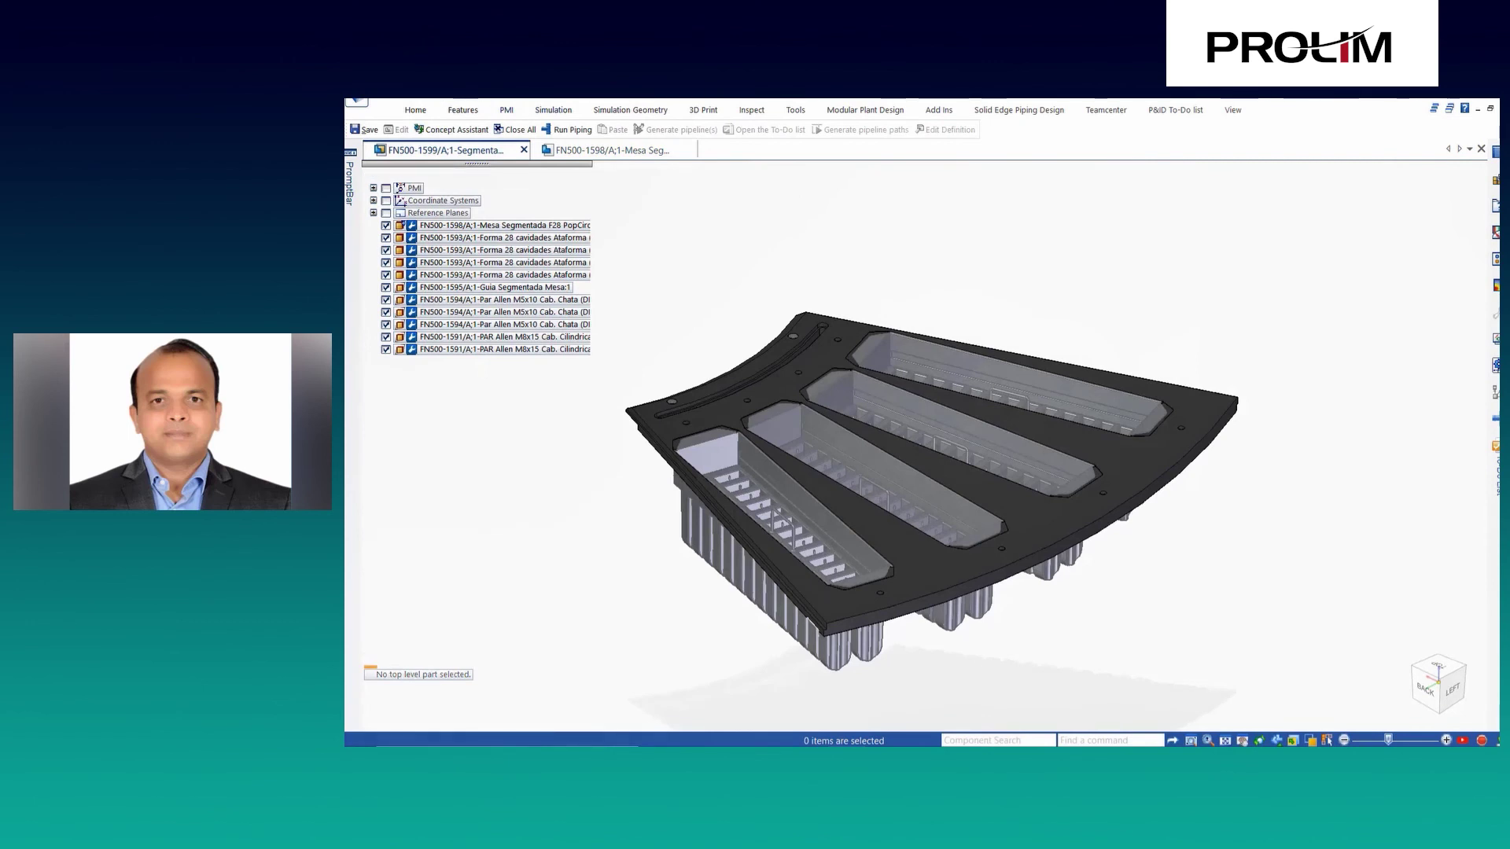
pyautogui.click(1094, 110)
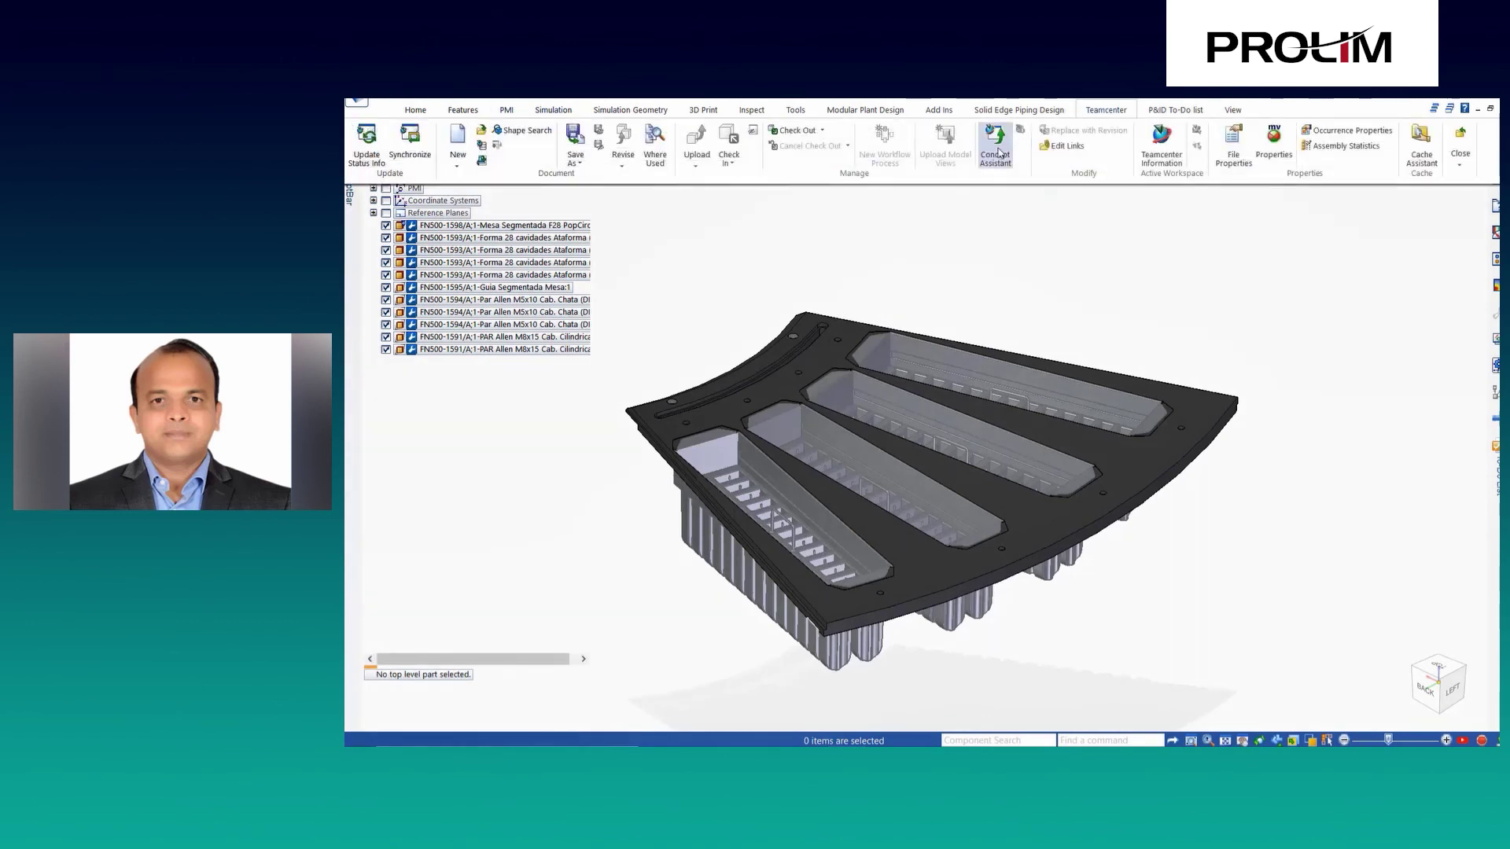
pyautogui.click(1101, 146)
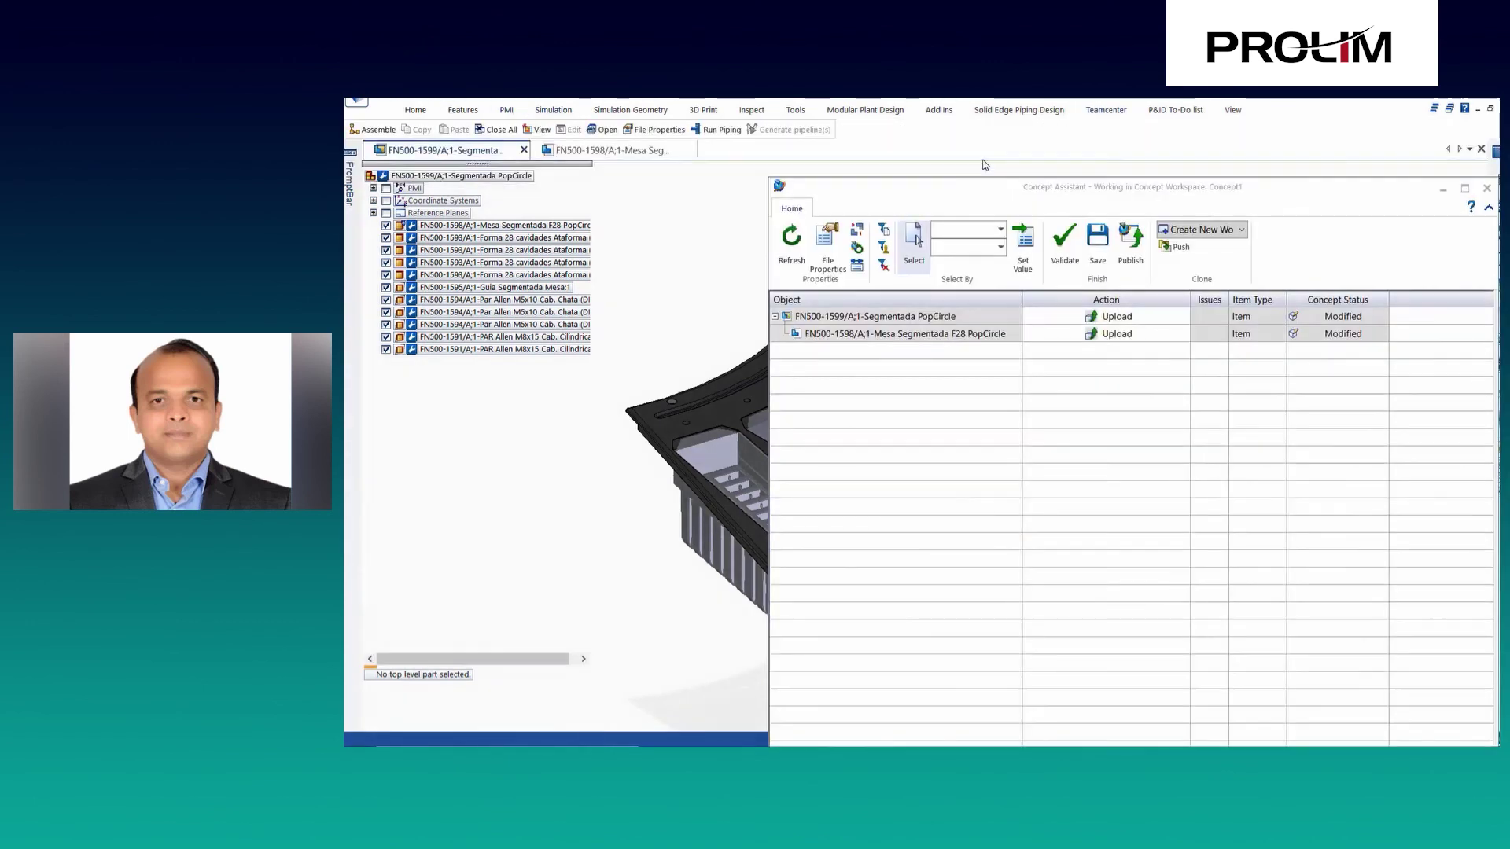
pyautogui.click(1201, 230)
pyautogui.click(1227, 245)
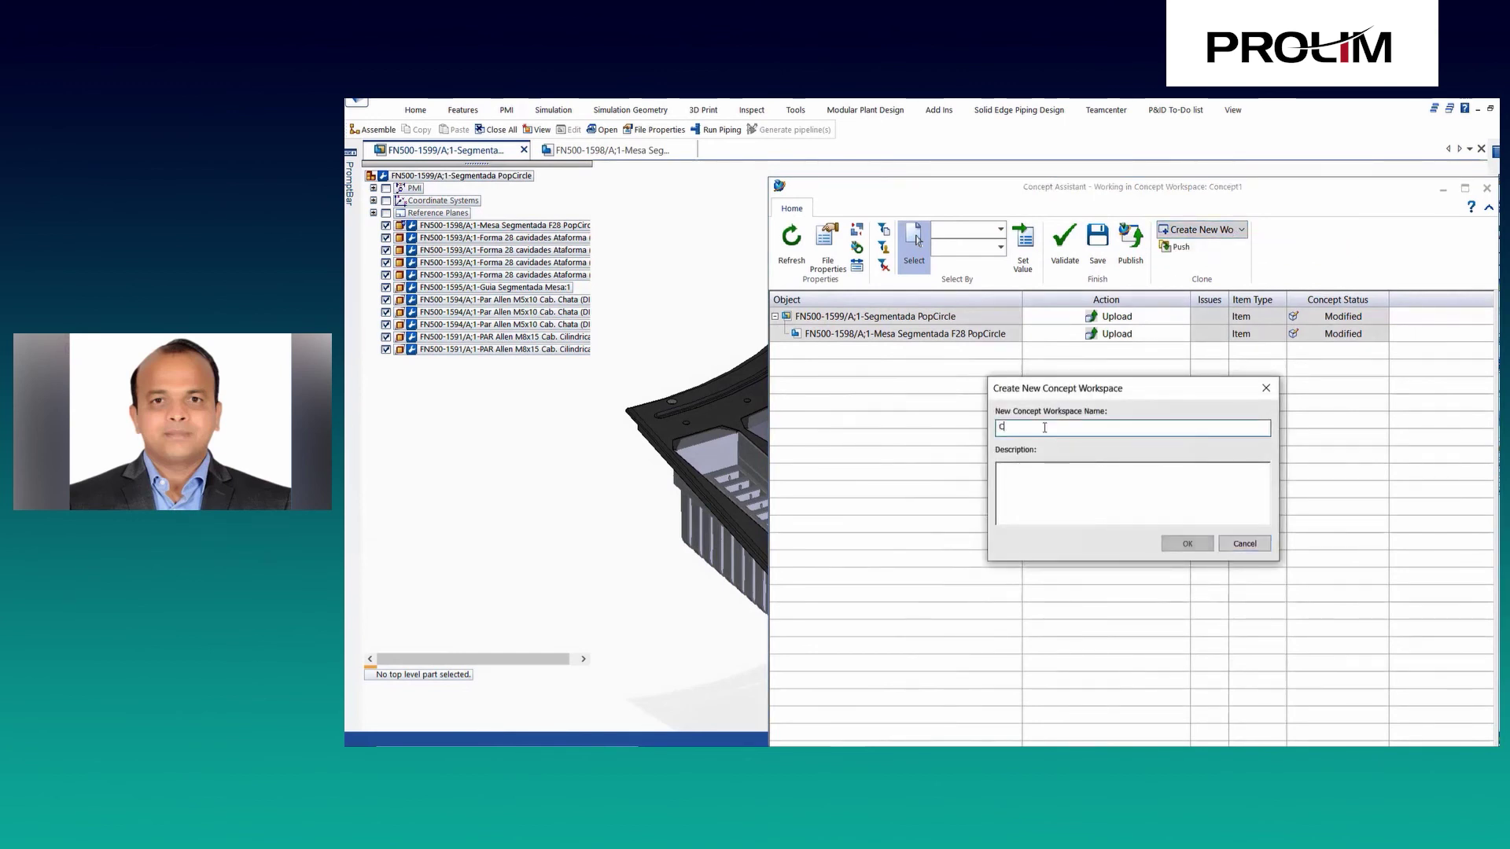
pyautogui.write('Concept2')
pyautogui.press('Return')
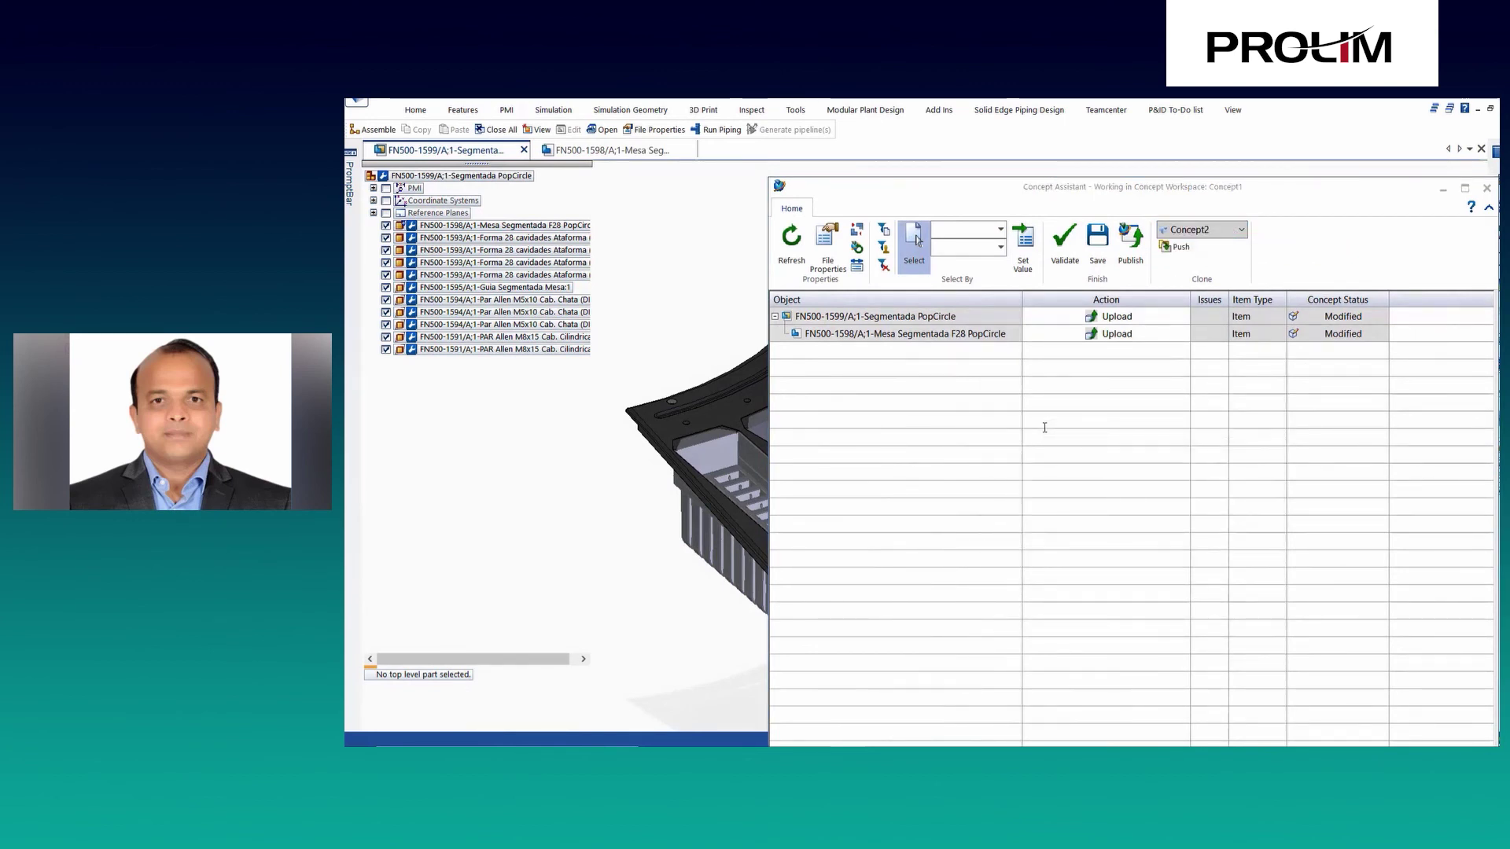
# Push the Segmentada PopCircle assembly files into the Concept2 workspace.
pyautogui.click(913, 317)
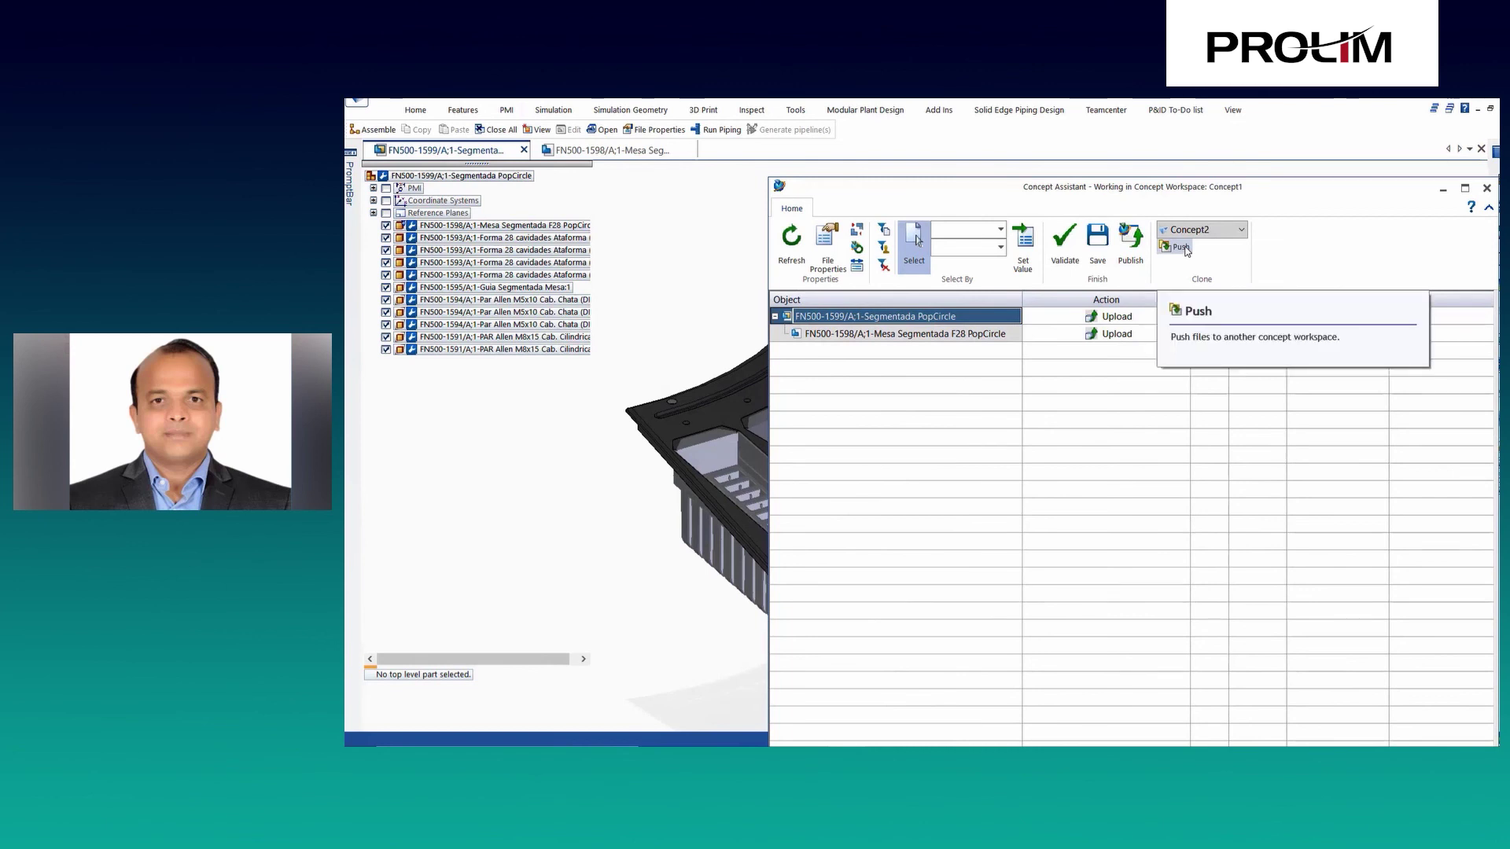
pyautogui.click(1181, 247)
pyautogui.click(984, 456)
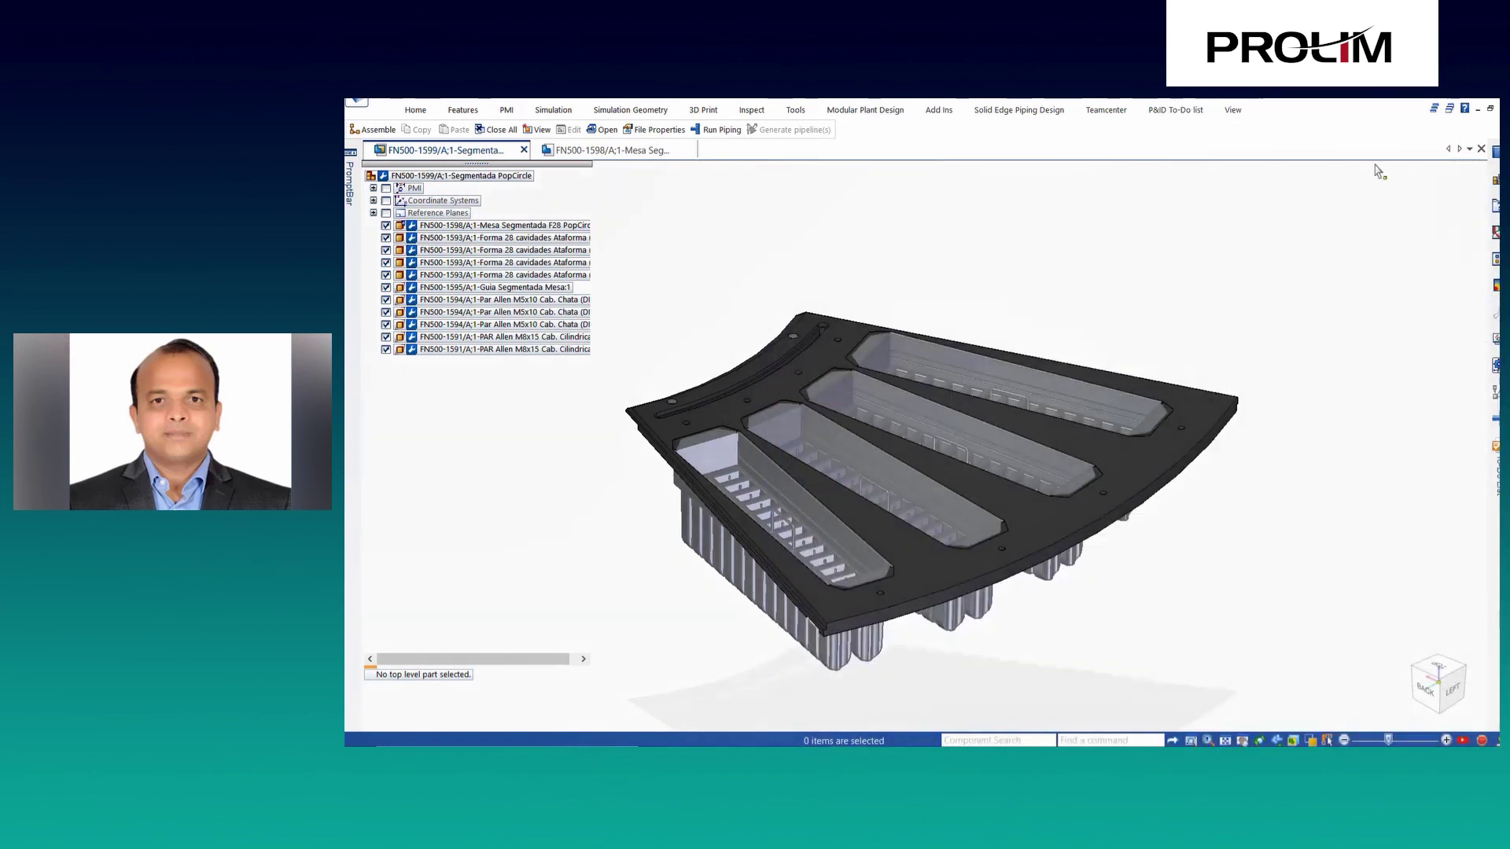
# Insert Mold_Plate_Support_Concept01.asm from the Parts Library and mate it into the plate's slot.
pyautogui.click(1495, 153)
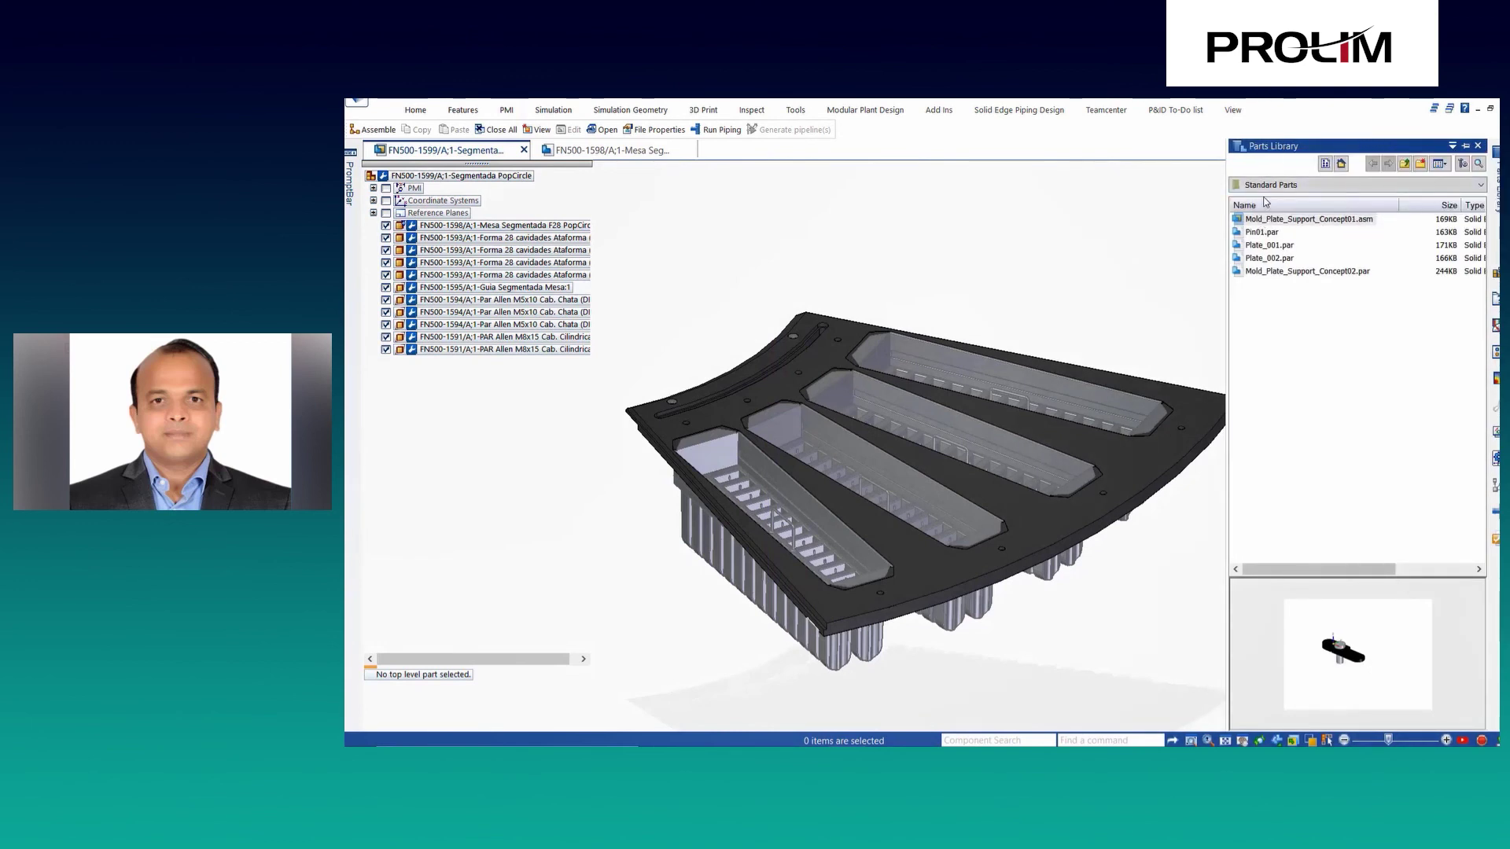
pyautogui.click(1265, 221)
pyautogui.moveTo(1267, 221); pyautogui.dragTo(654, 357)
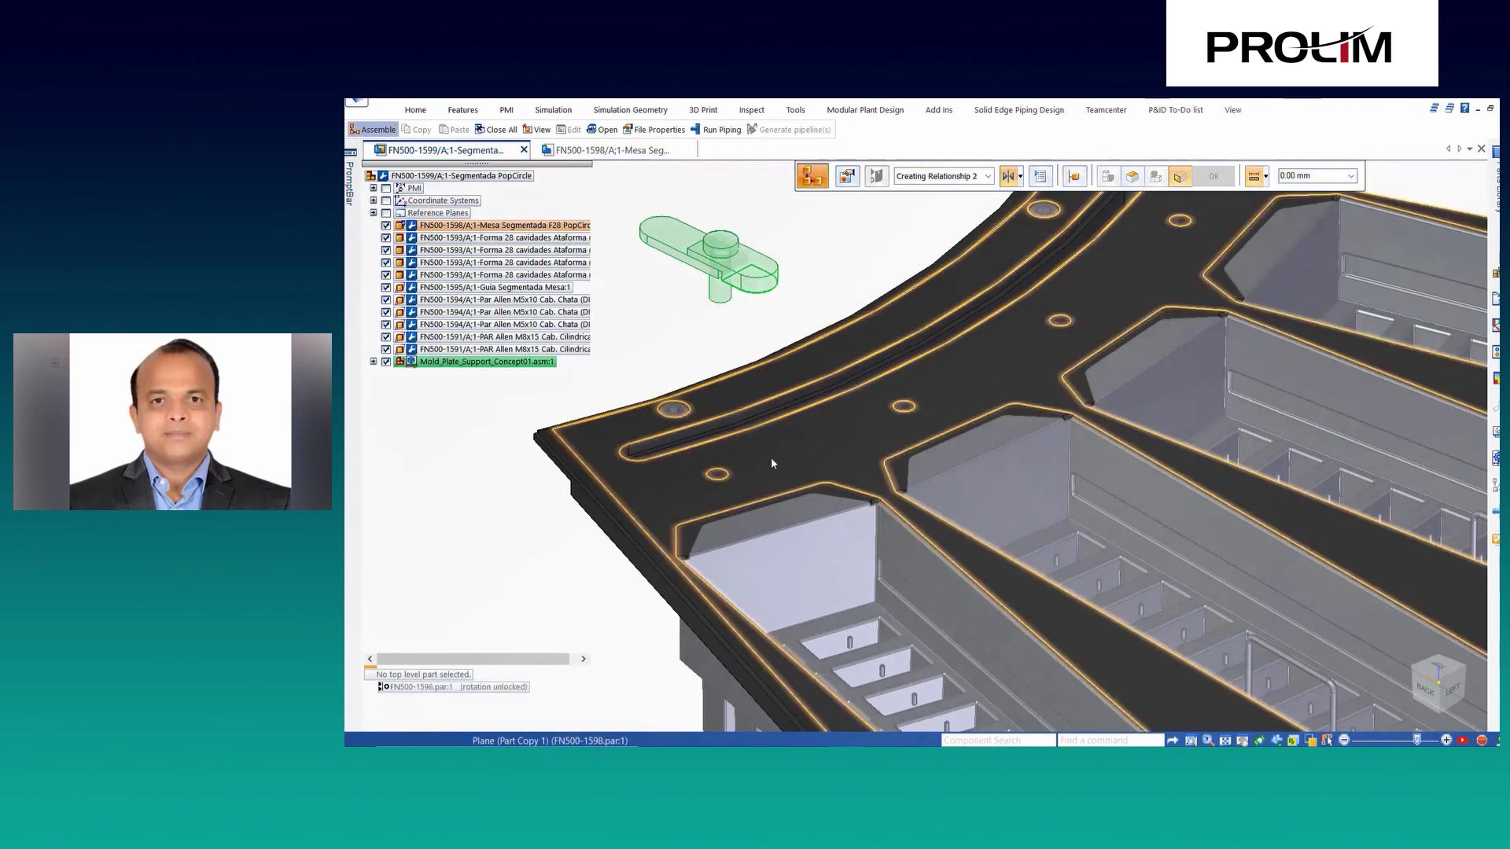
pyautogui.click(768, 457)
pyautogui.click(913, 557)
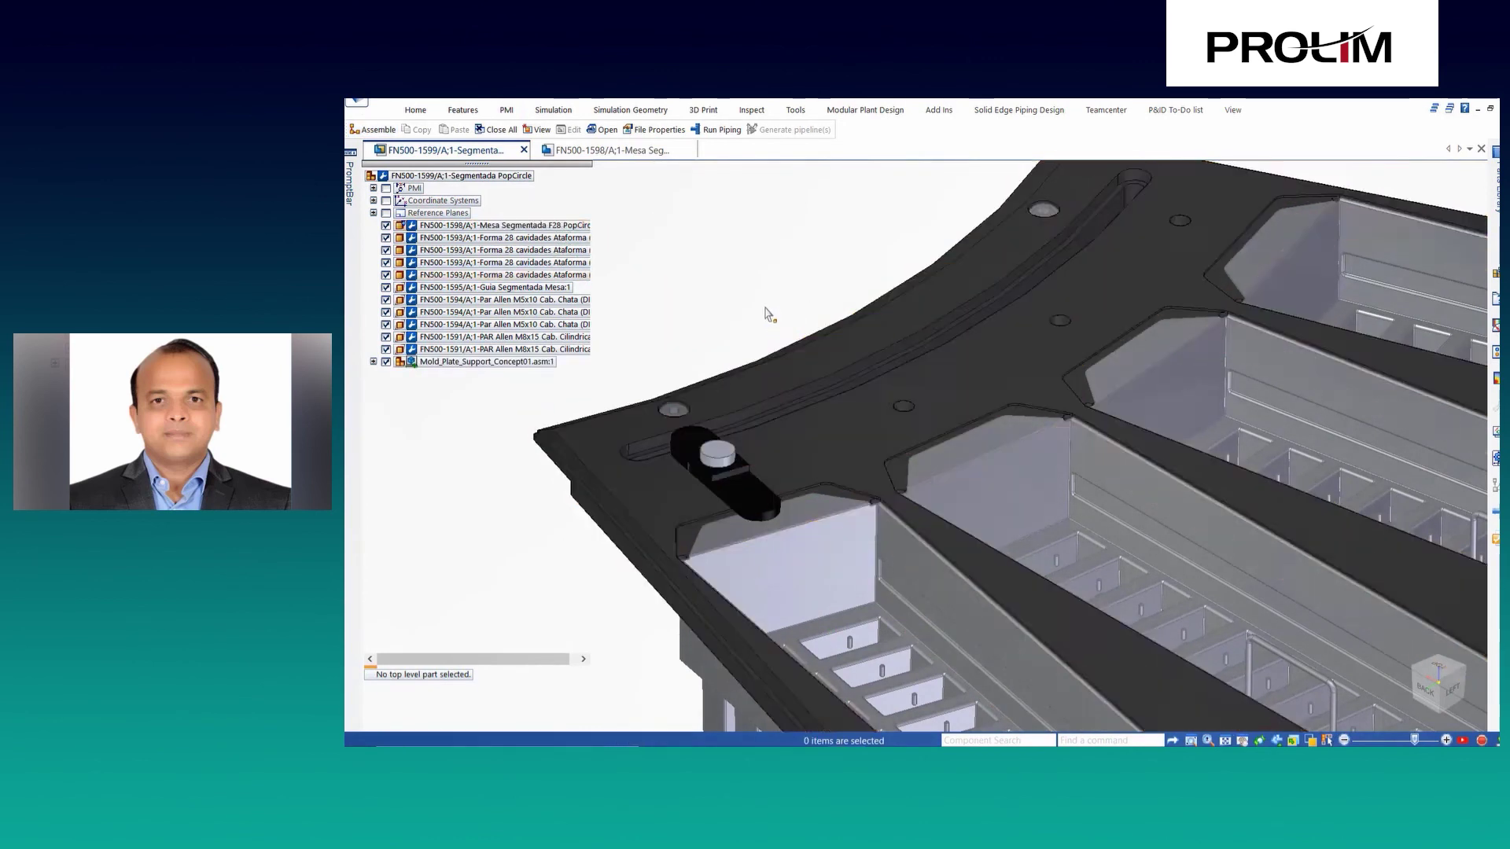
# Copy-paste a second plate support, mate it at the opposite end, and select both supports.
pyautogui.hotkey('ctrl', 'c')
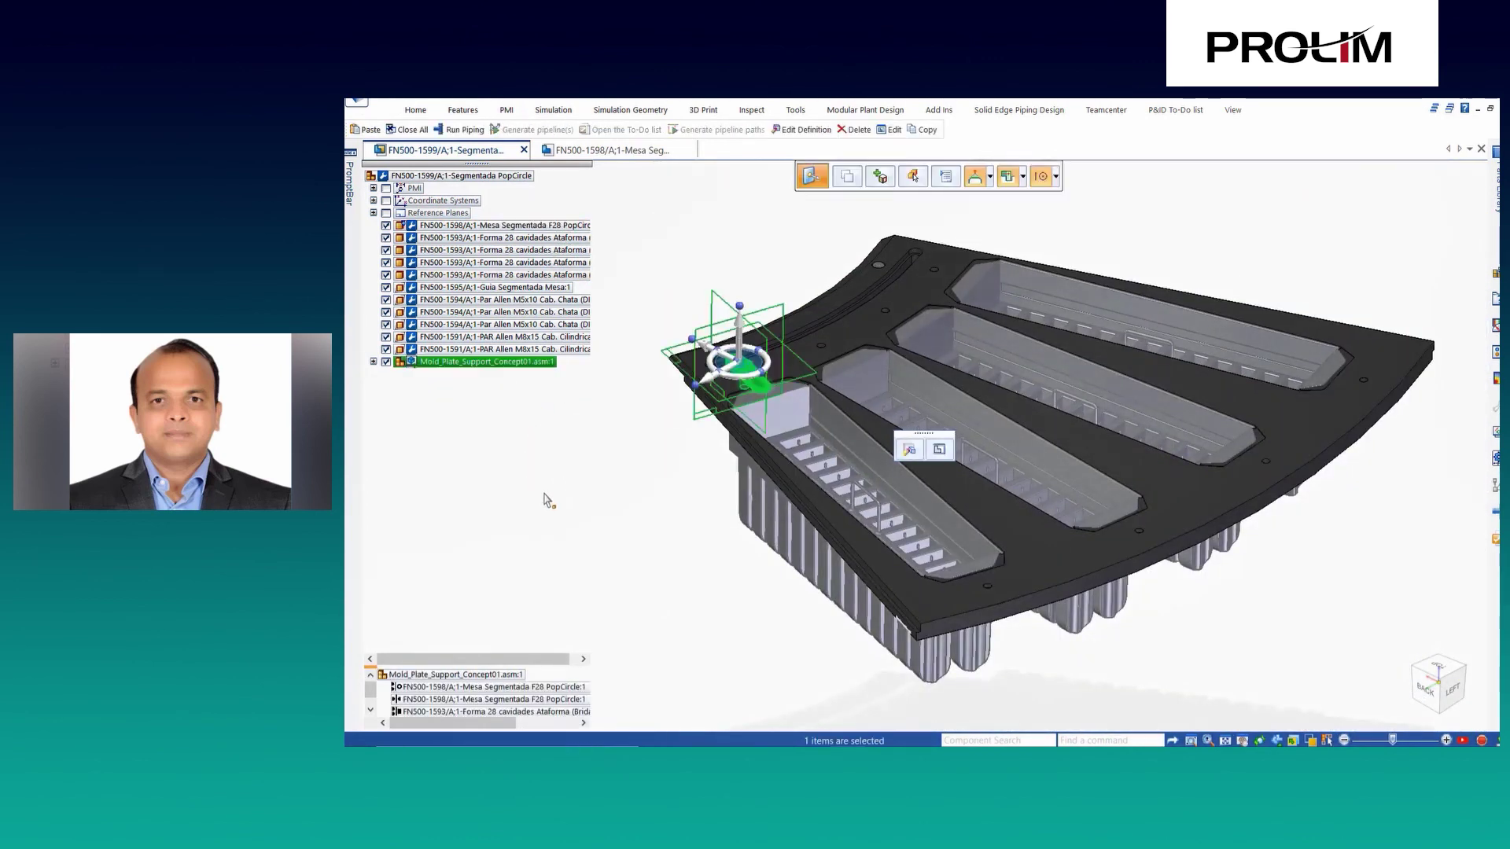
pyautogui.hotkey('ctrl', 'v')
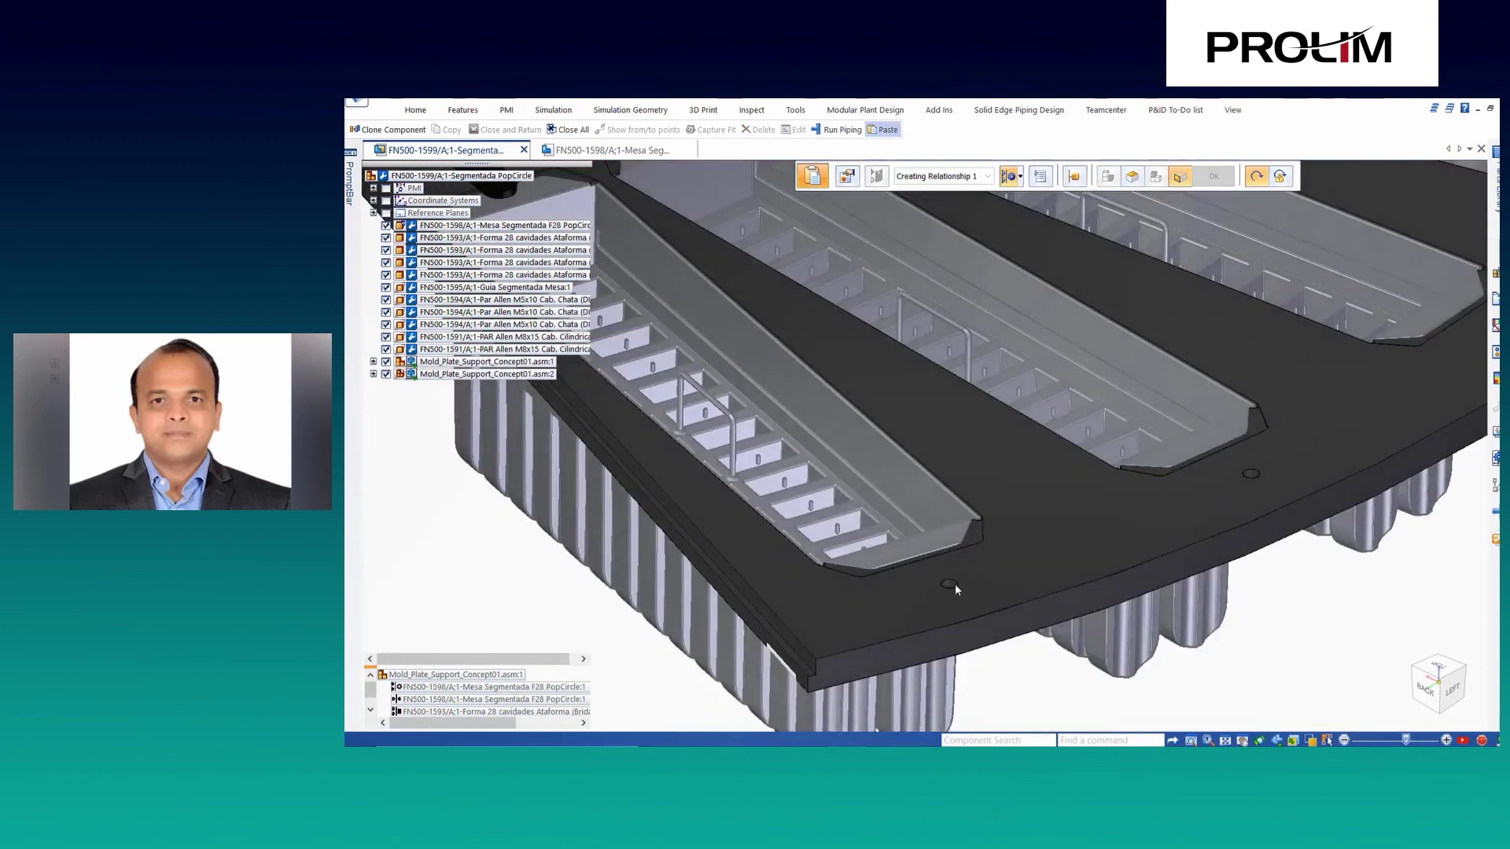
pyautogui.click(953, 584)
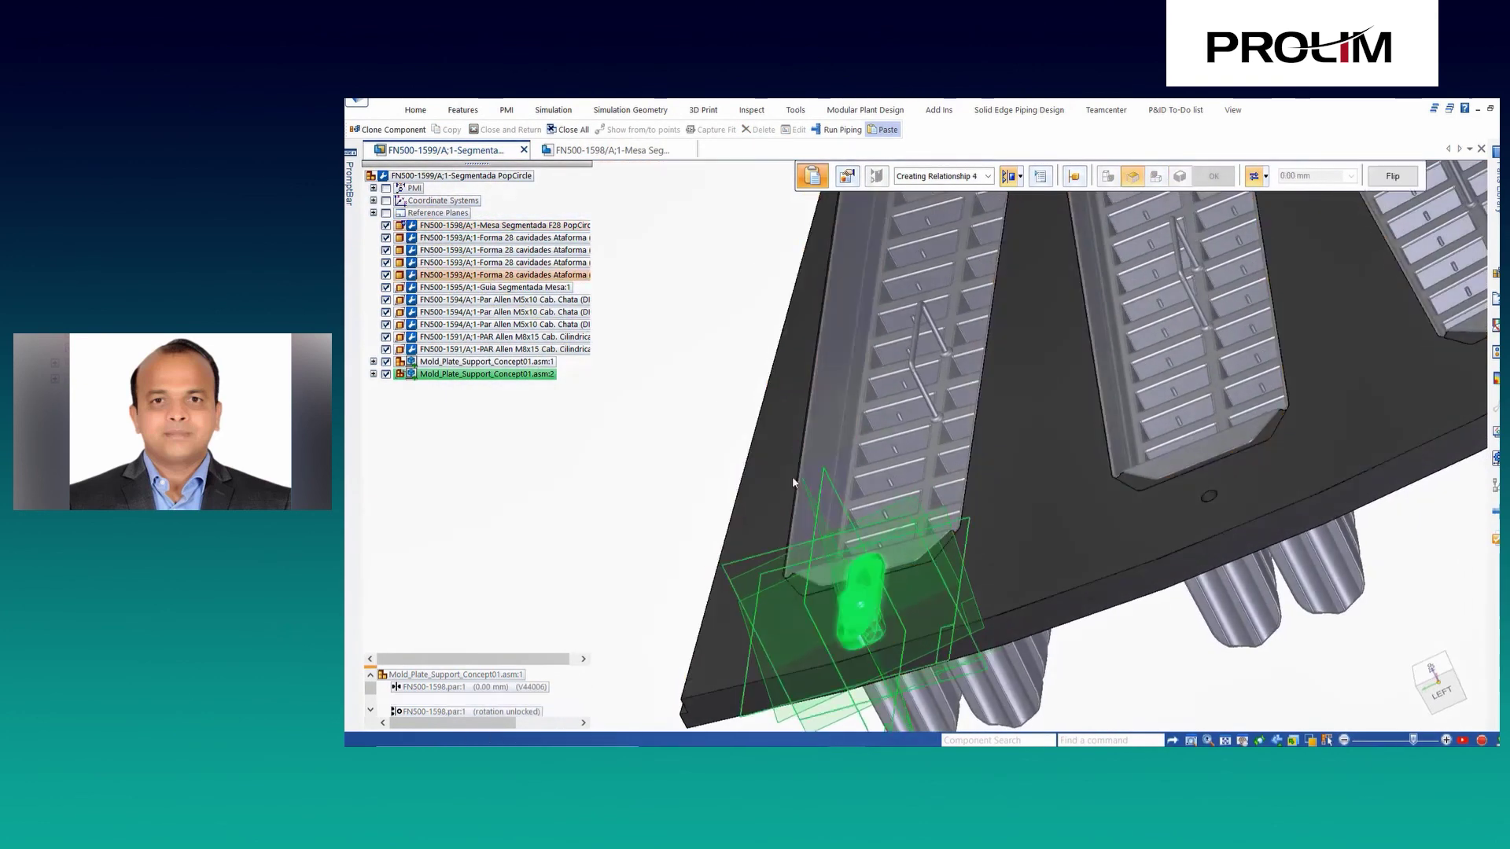
pyautogui.click(791, 476)
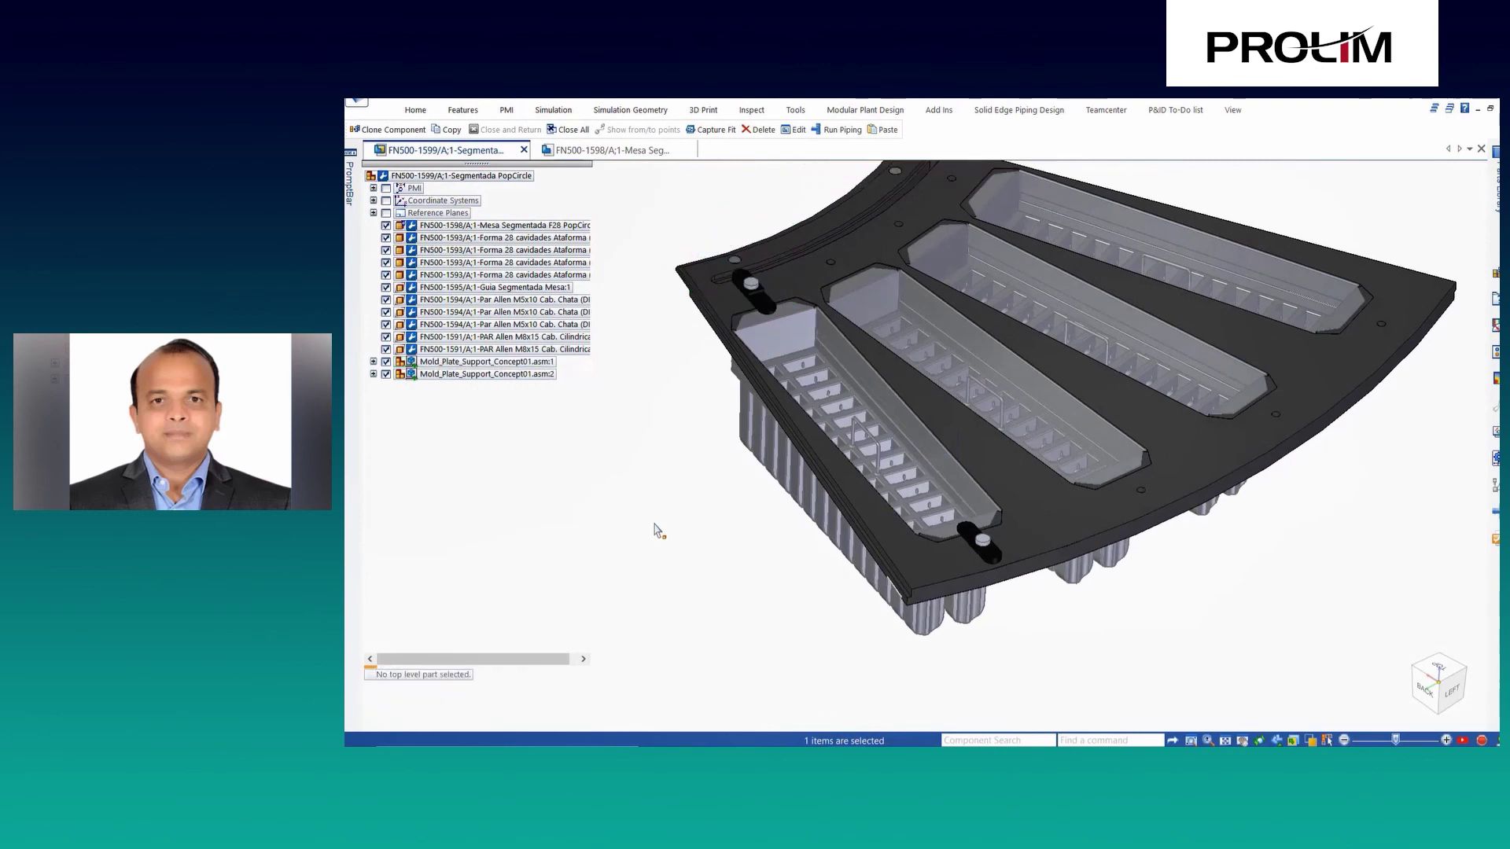
pyautogui.keyDown('ctrl'); pyautogui.click(486, 374); pyautogui.keyUp('ctrl')
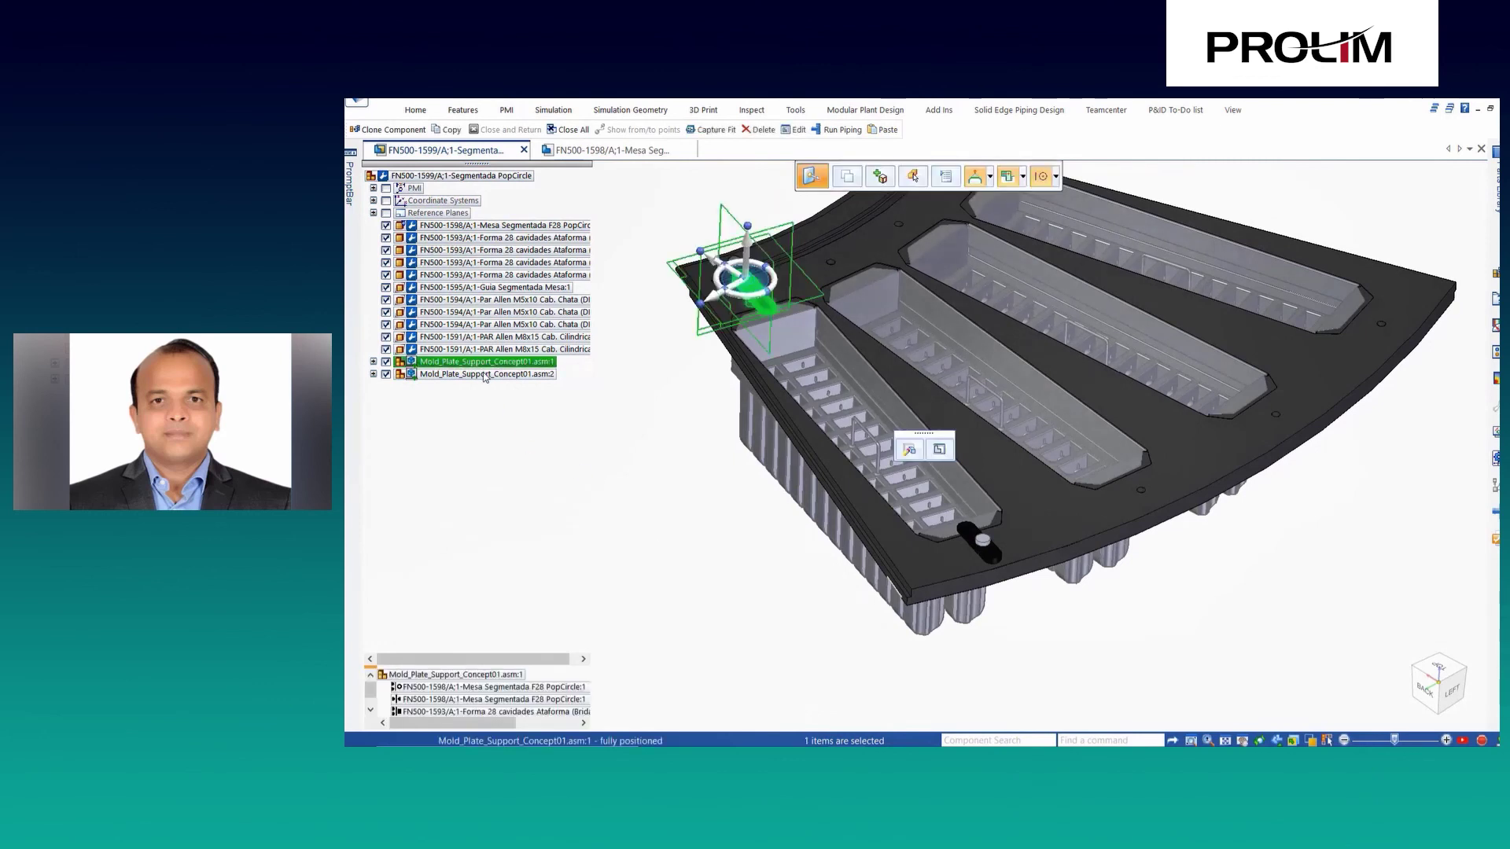
# Pattern both supports across all four trays using the plate's holes, then close all documents.
pyautogui.click(390, 130)
pyautogui.scroll(5, 765, 331)
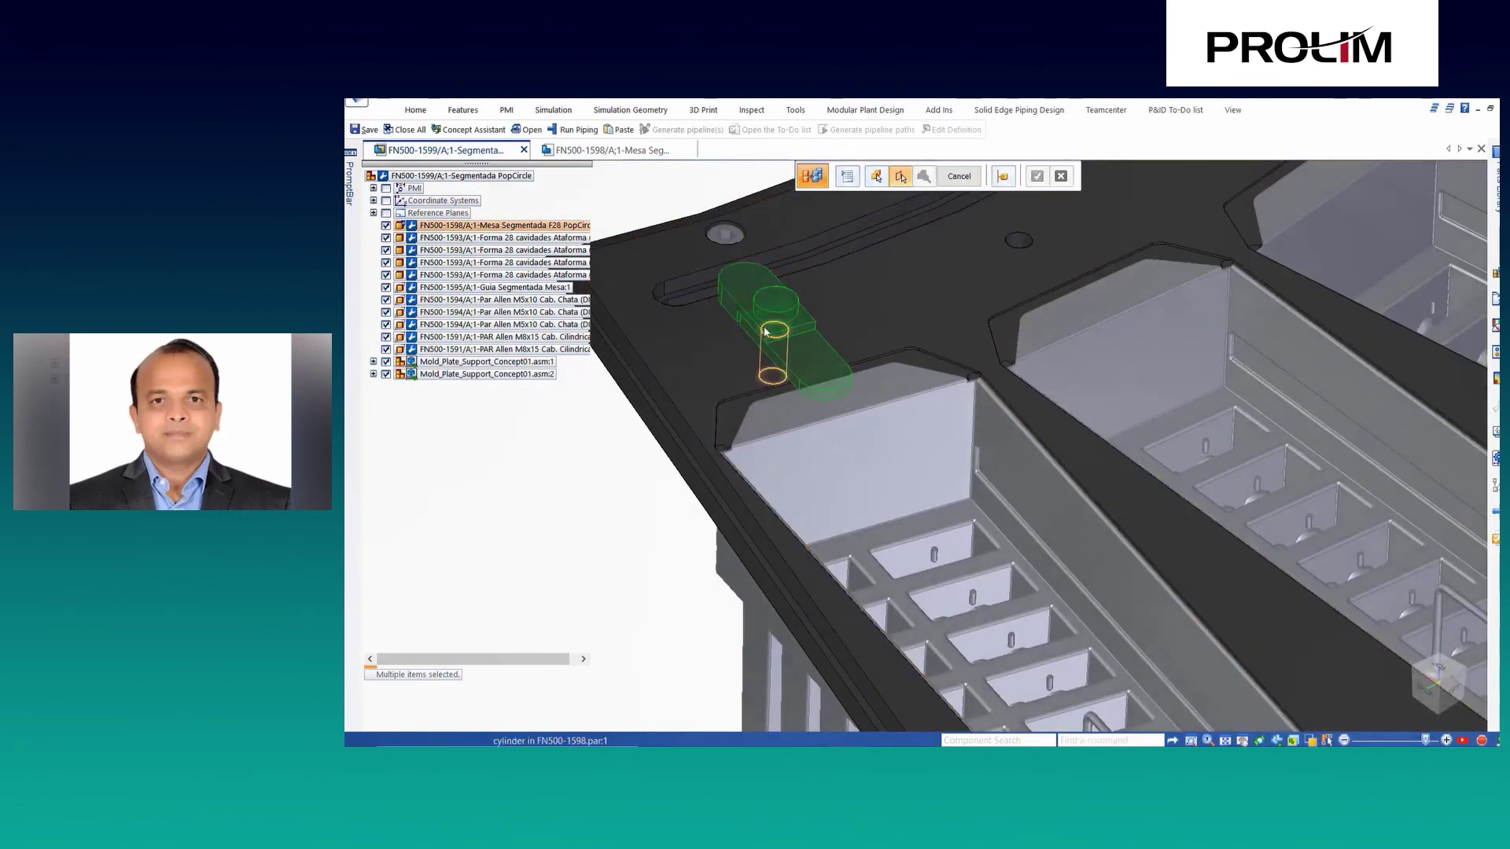
pyautogui.scroll(-5, 772, 335)
pyautogui.scroll(3, 1022, 653)
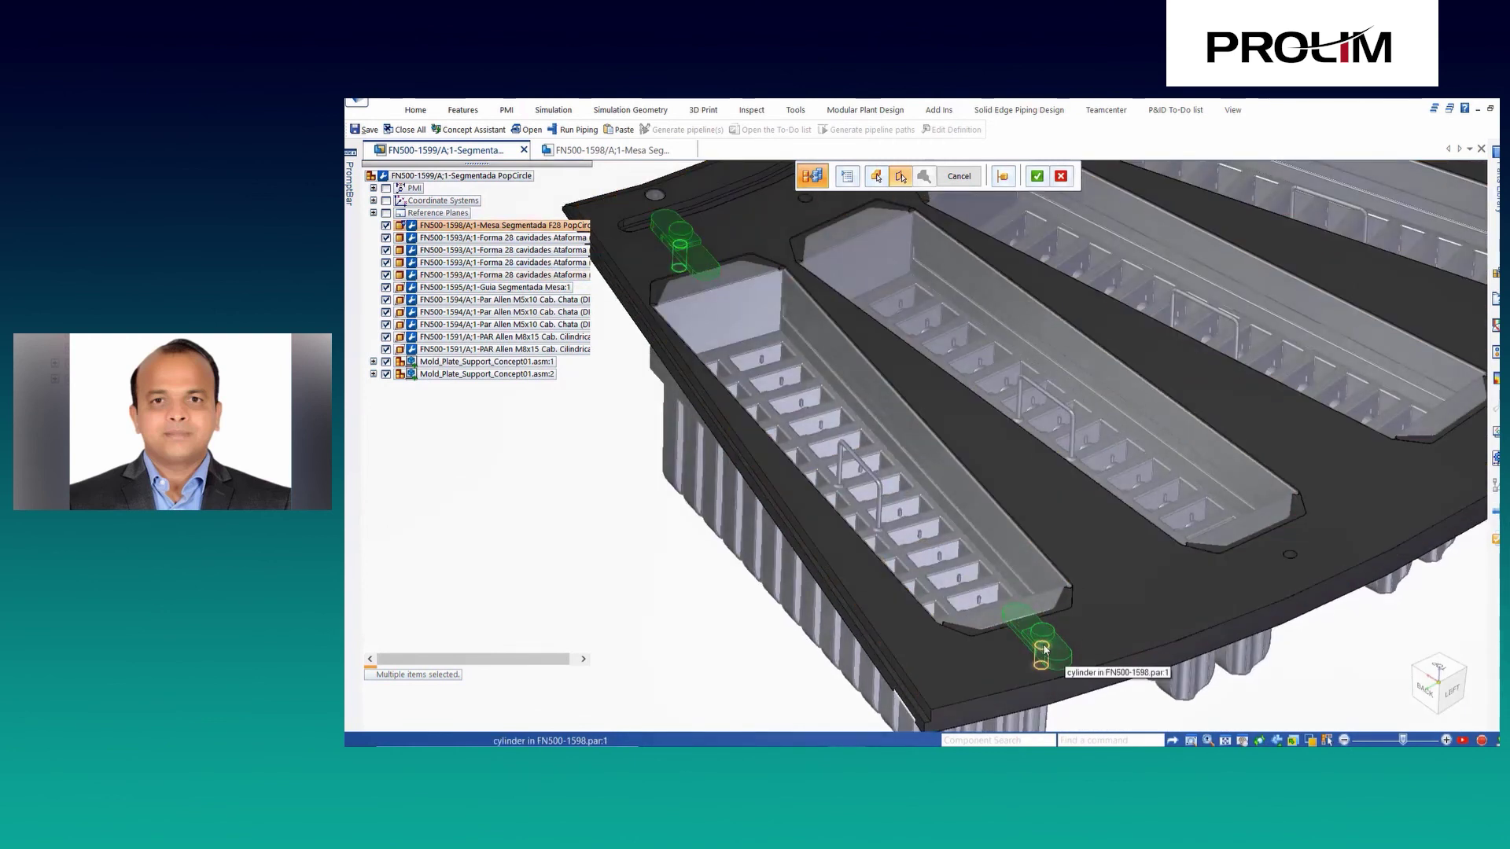
pyautogui.click(875, 585)
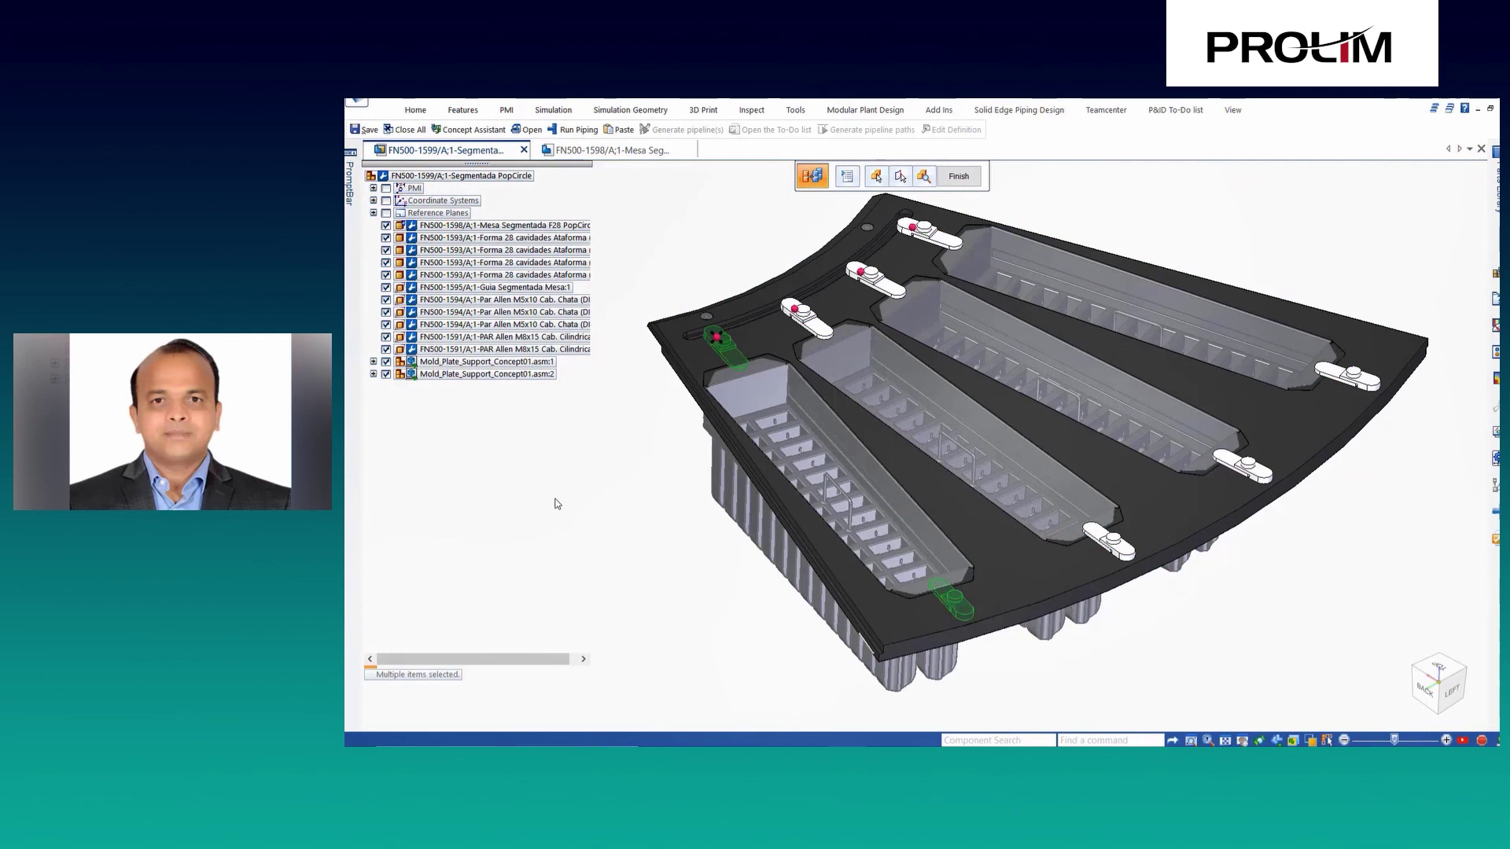
pyautogui.press('Return')
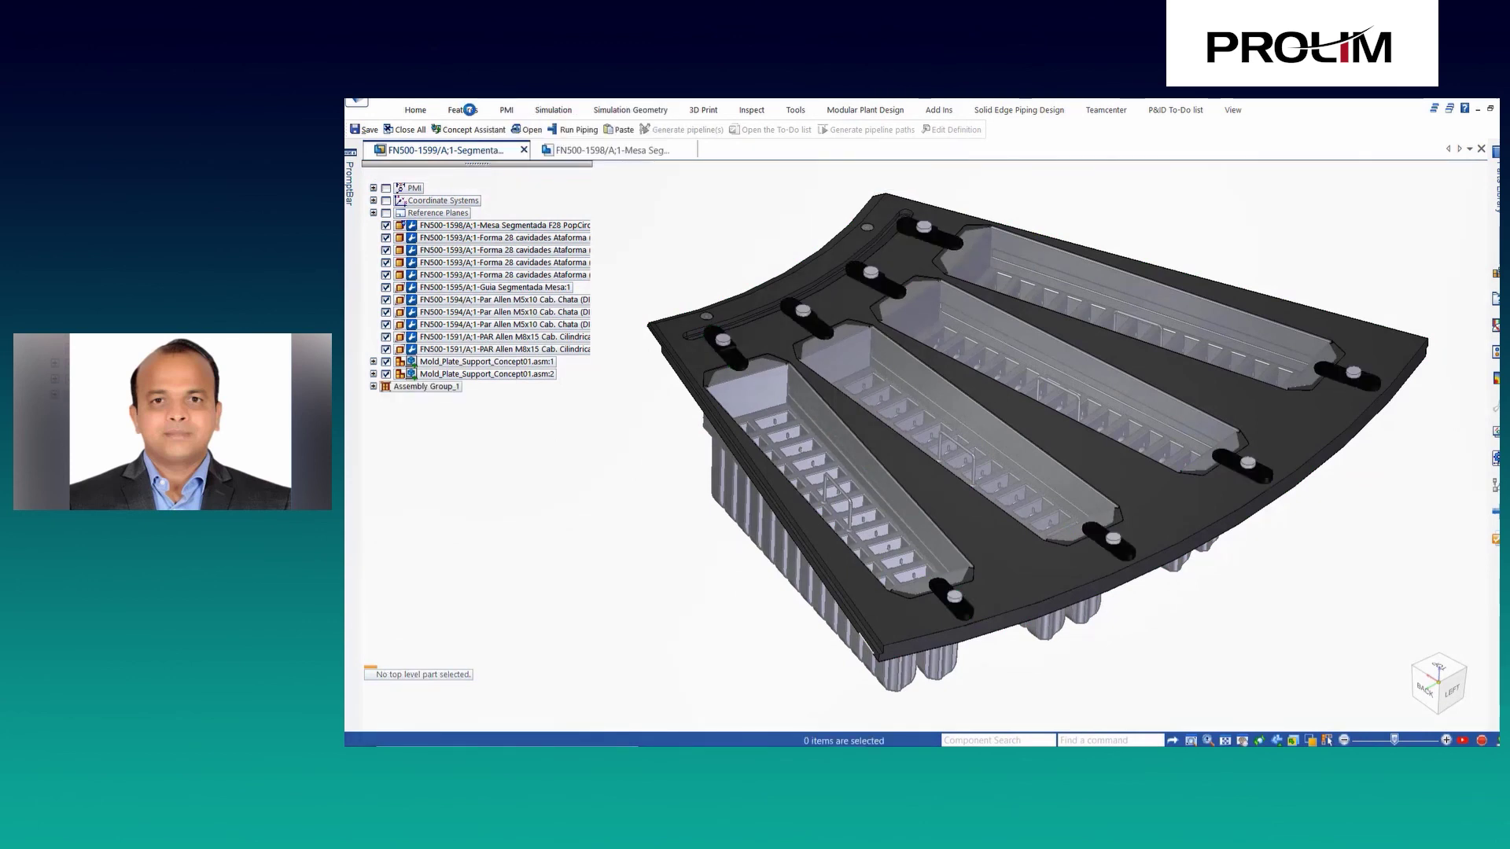
pyautogui.rightClick(474, 151)
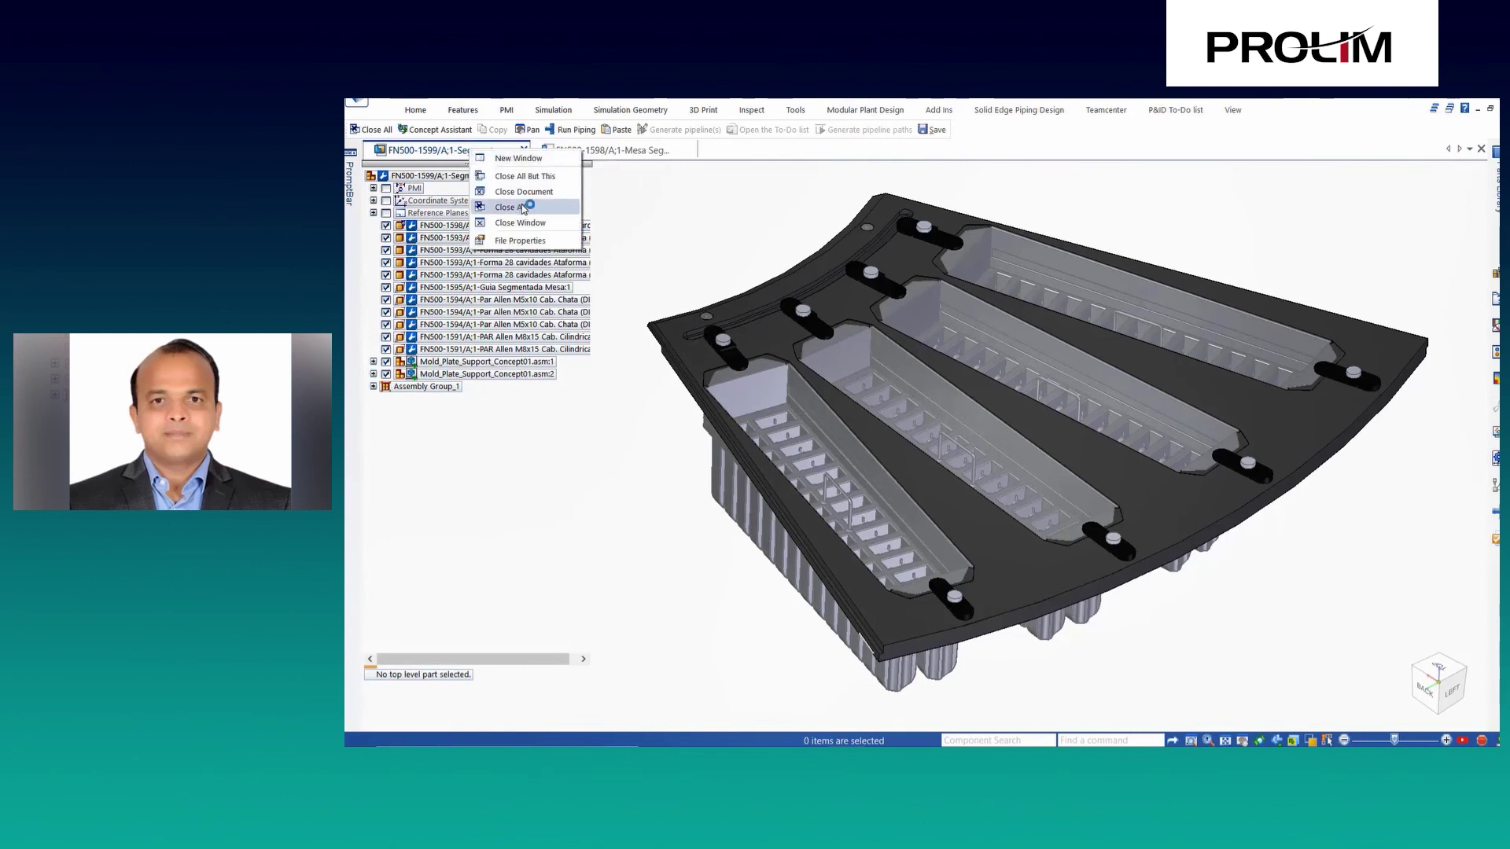
pyautogui.click(523, 208)
# Switch the Cache Assistant workspace from Concept1 to Concept2 and open assembly FN500-1599.
pyautogui.click(523, 227)
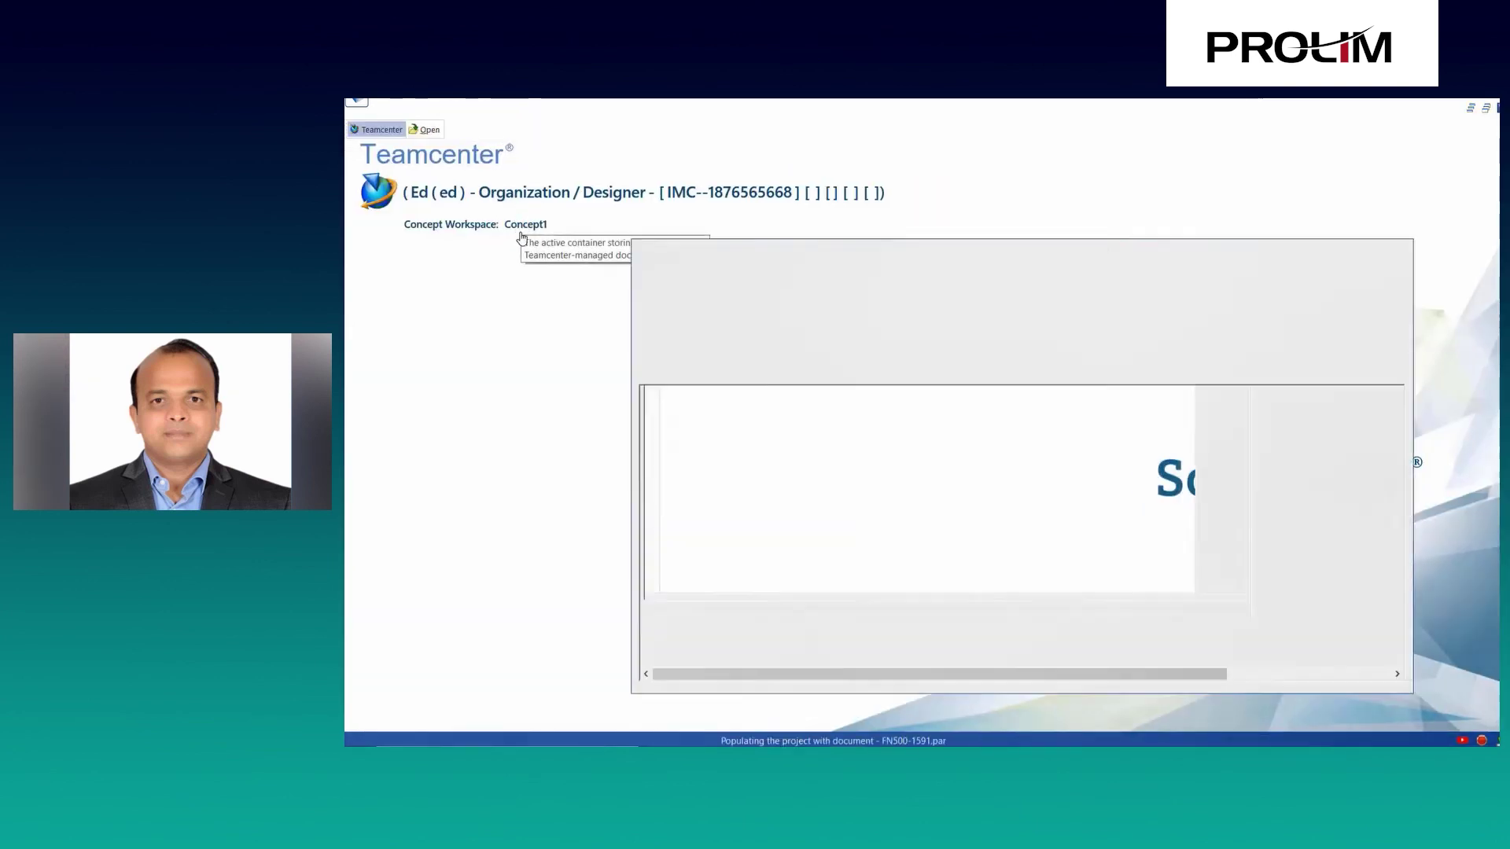
pyautogui.click(1199, 308)
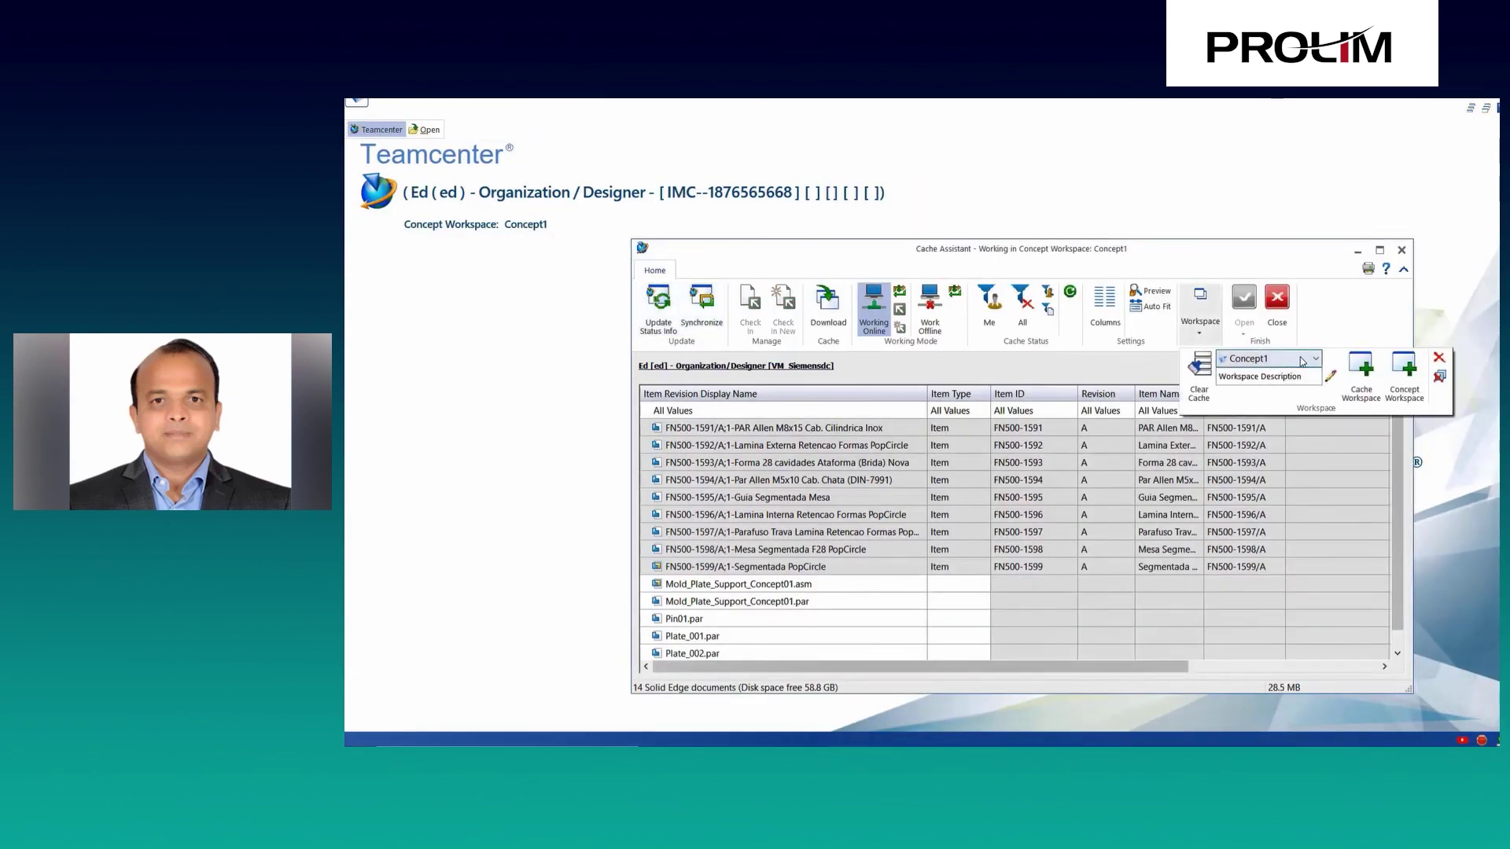
pyautogui.click(1298, 360)
pyautogui.click(1290, 396)
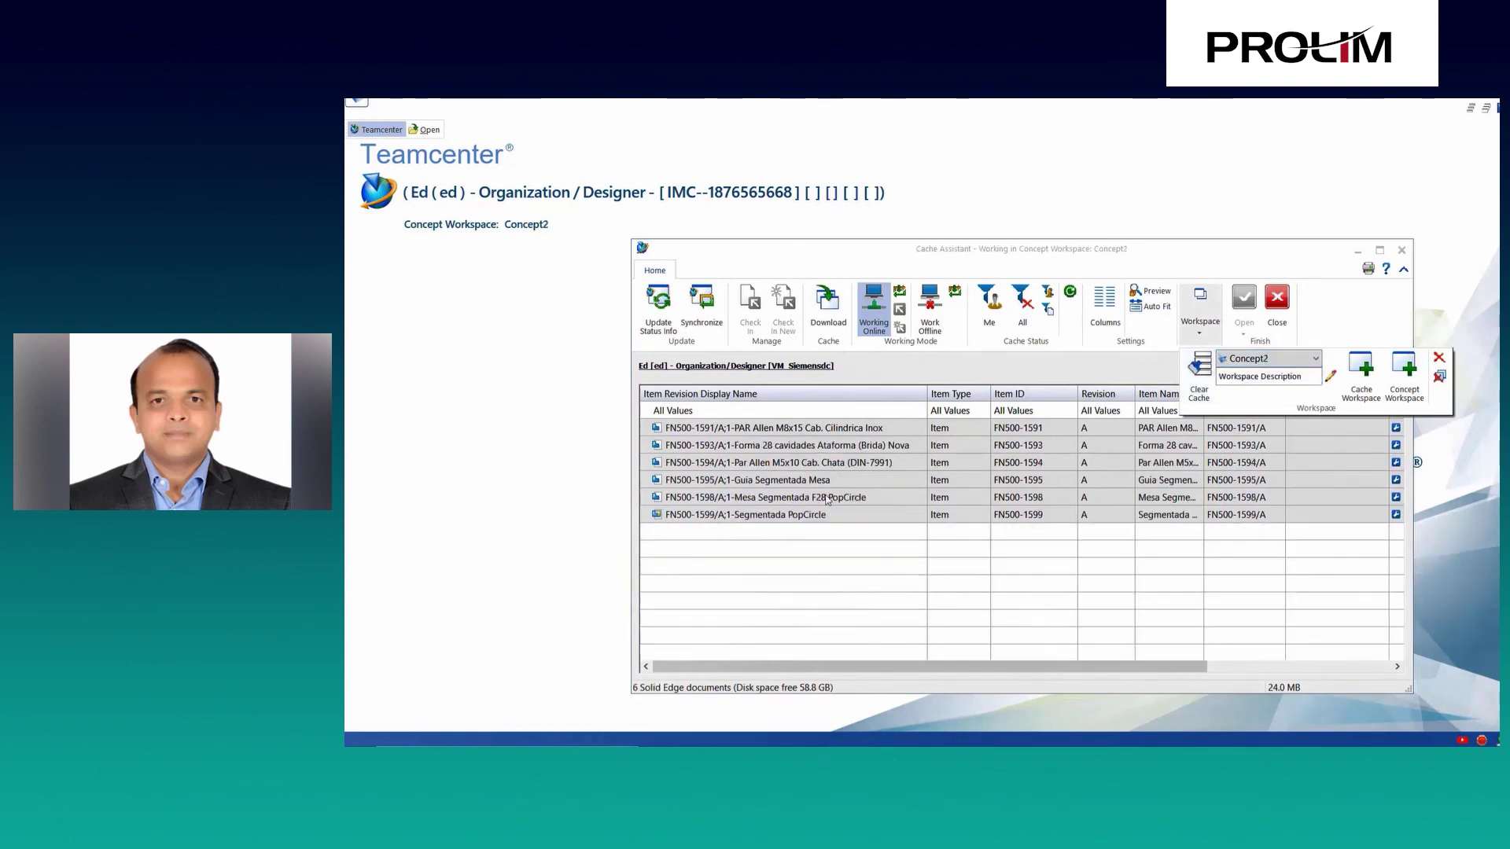
pyautogui.click(813, 515)
pyautogui.click(1243, 302)
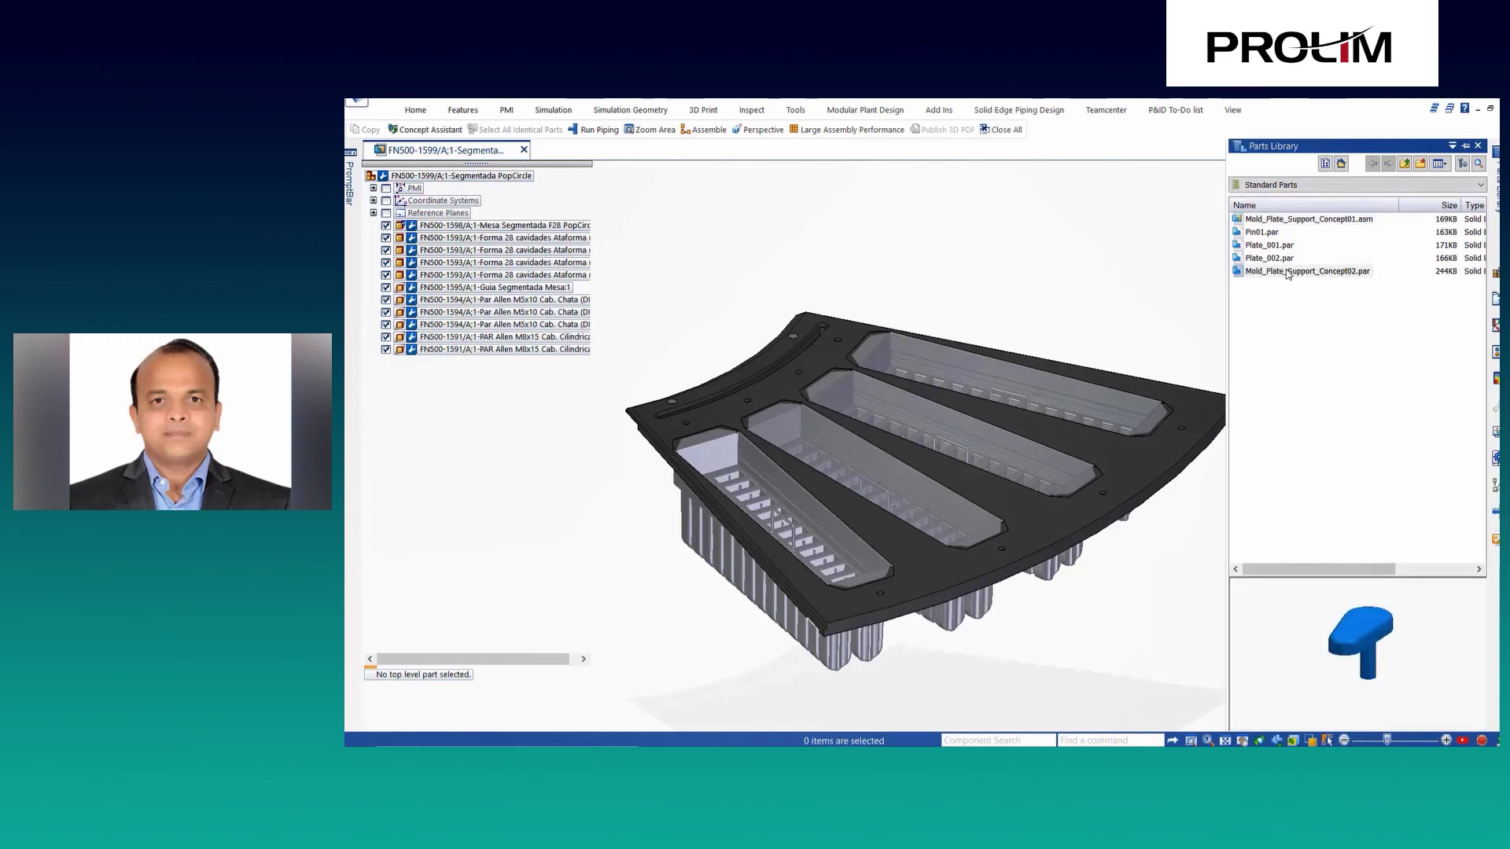
# Insert Mold_Plate_Support_Concept02 into the plate pocket, then paste and position a second support.
pyautogui.moveTo(1307, 271); pyautogui.dragTo(692, 334)
pyautogui.scroll(5, 769, 409)
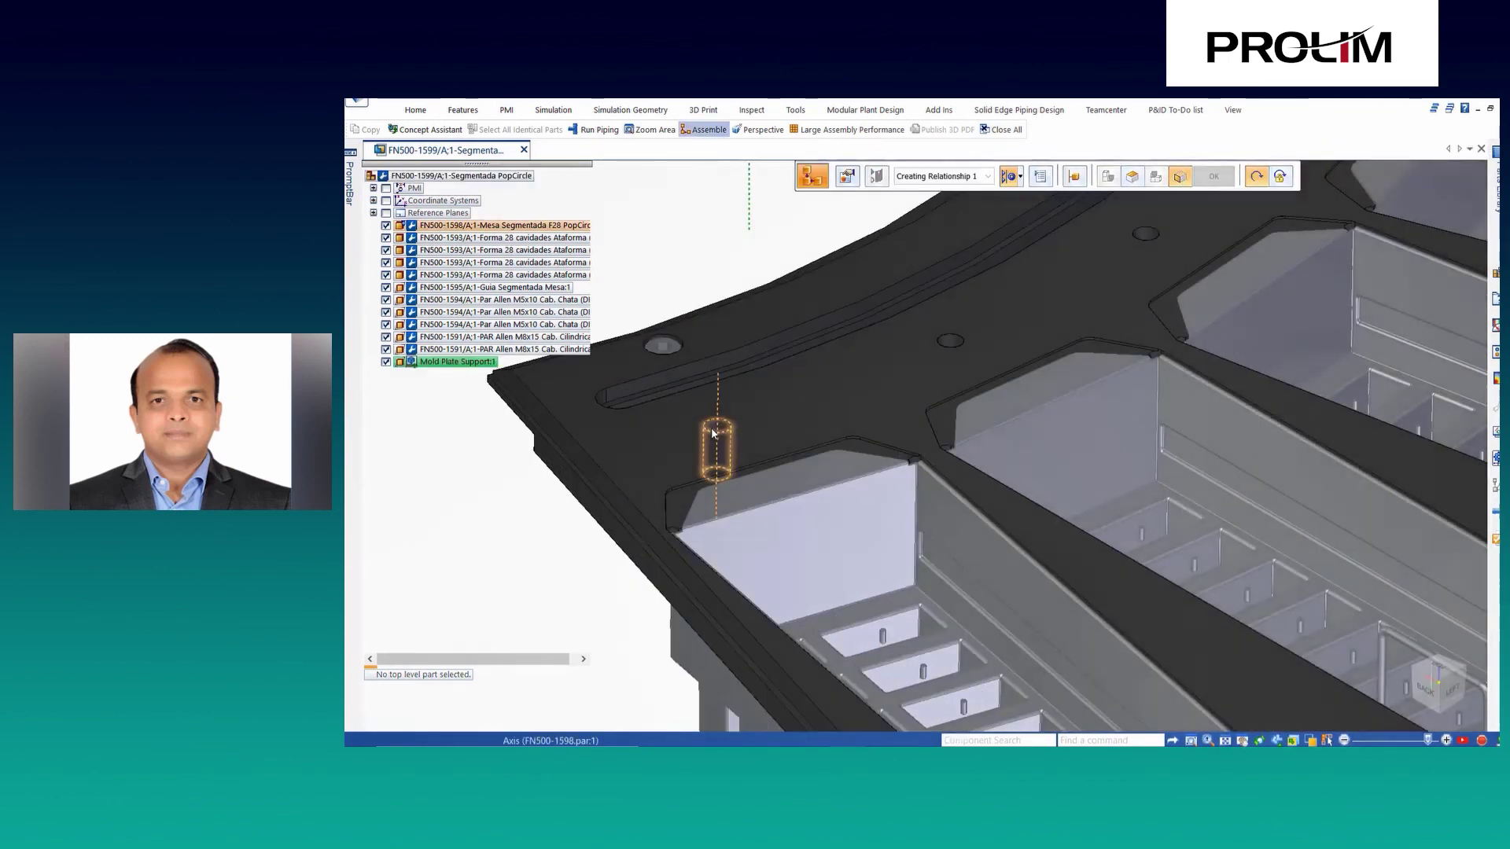
pyautogui.click(951, 517)
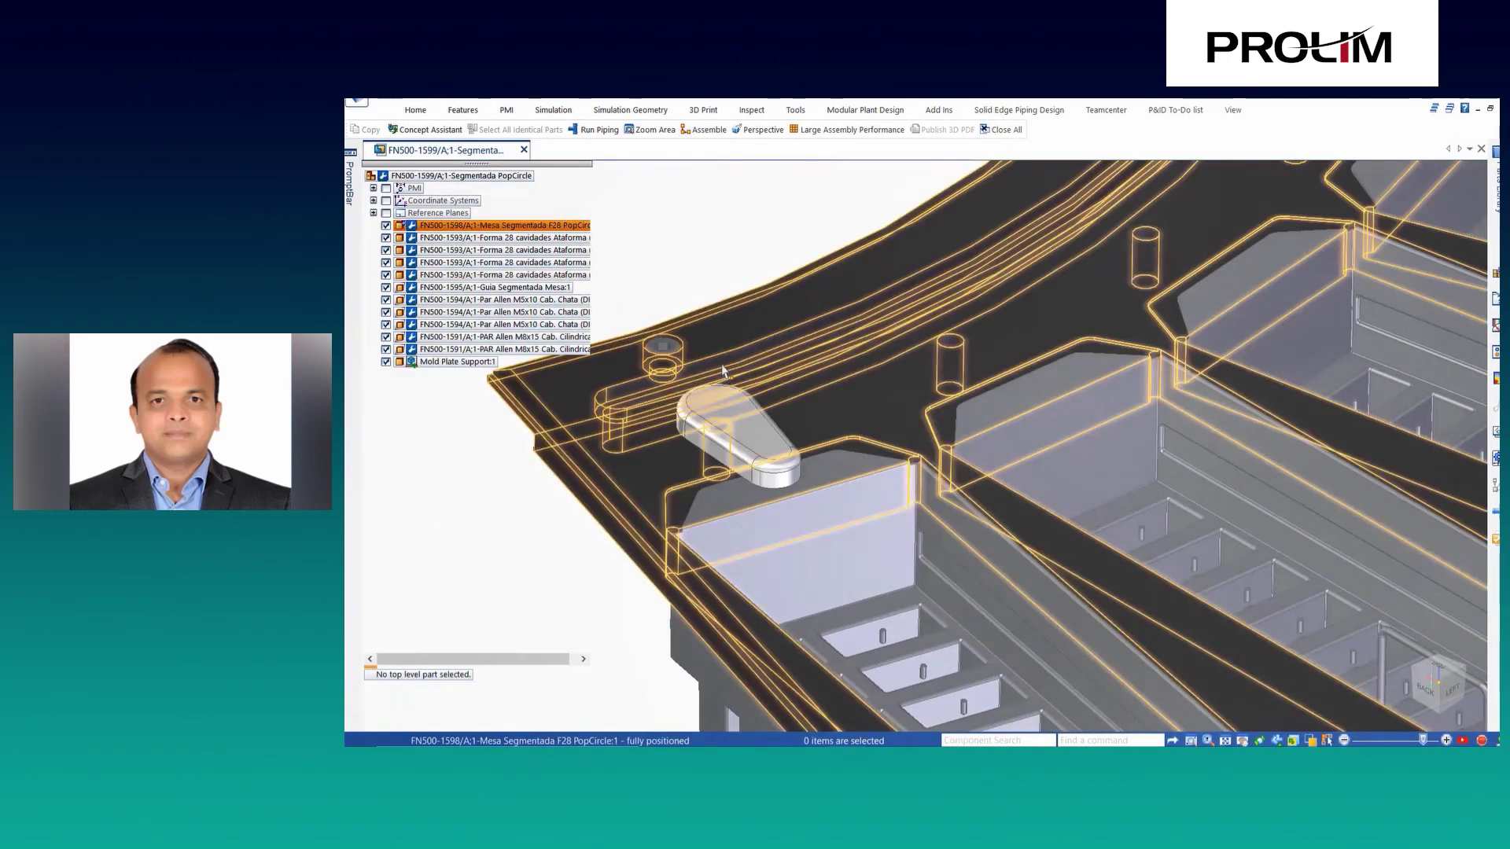
pyautogui.hotkey('ctrl', 'c')
pyautogui.hotkey('ctrl', 'v')
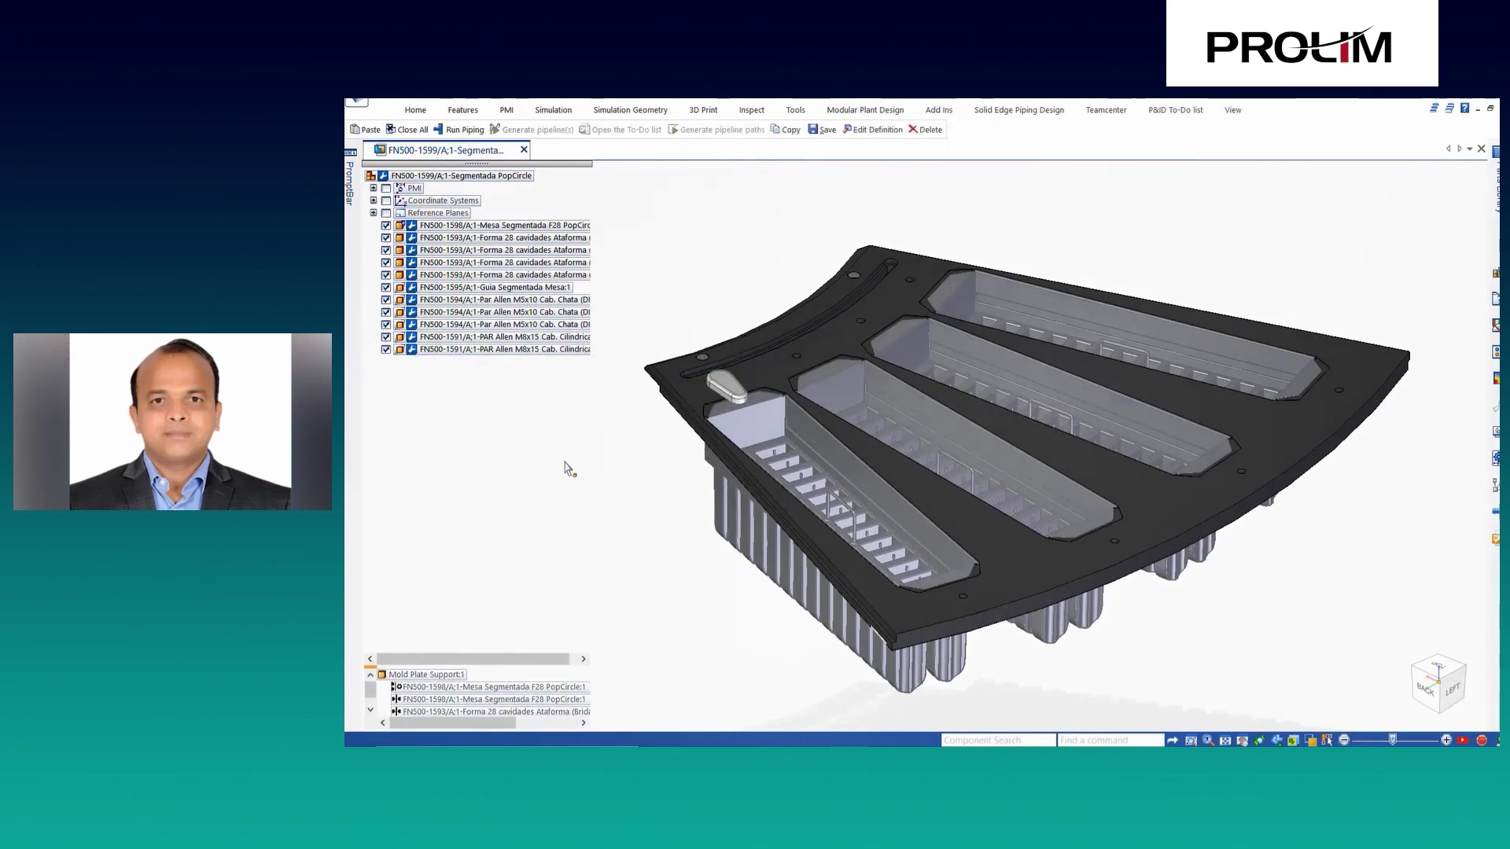
pyautogui.scroll(5, 904, 568)
pyautogui.click(933, 548)
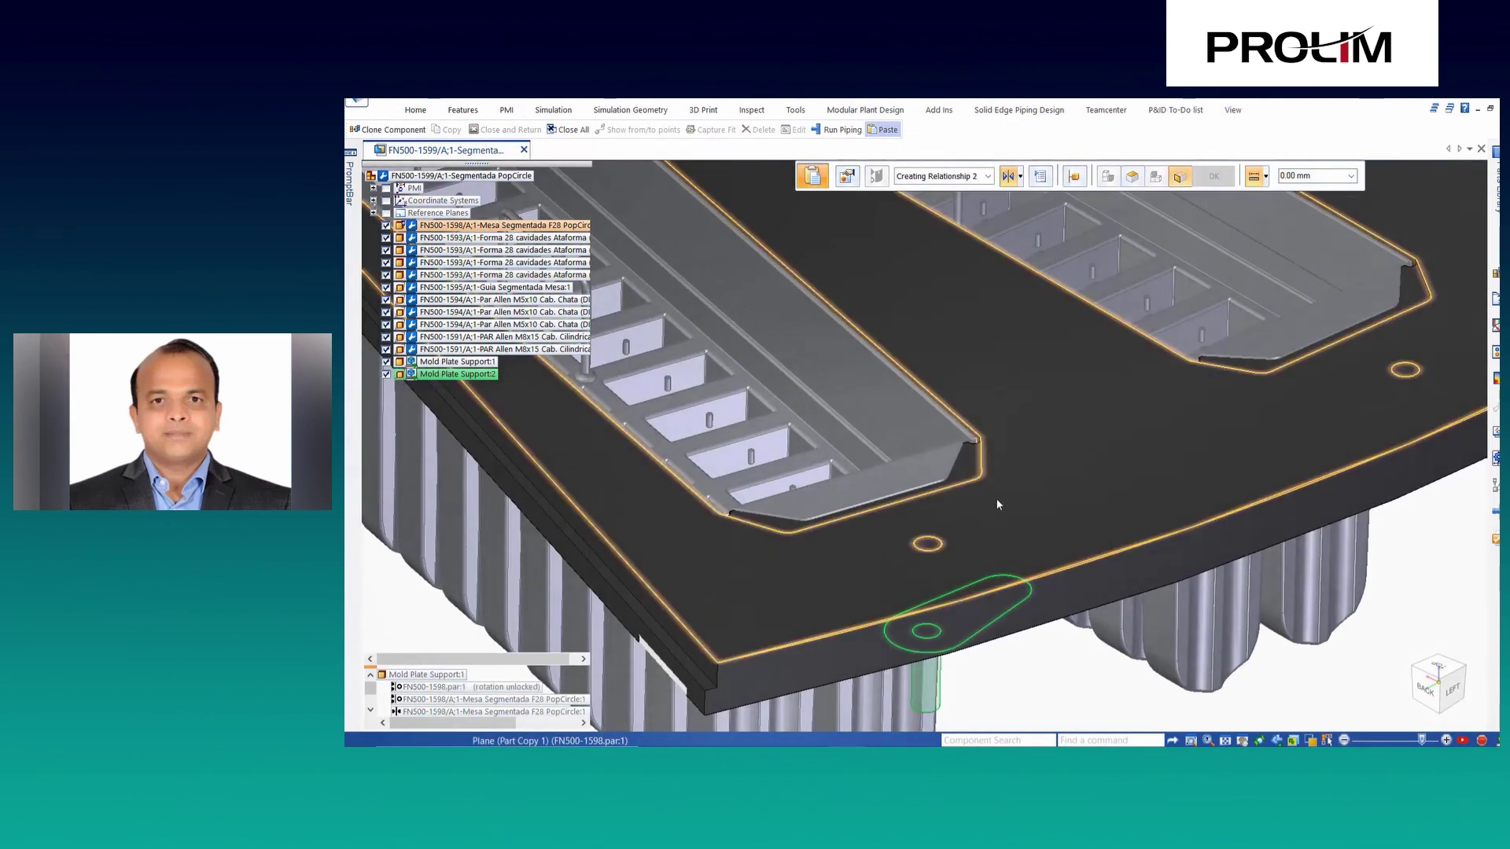
pyautogui.click(995, 498)
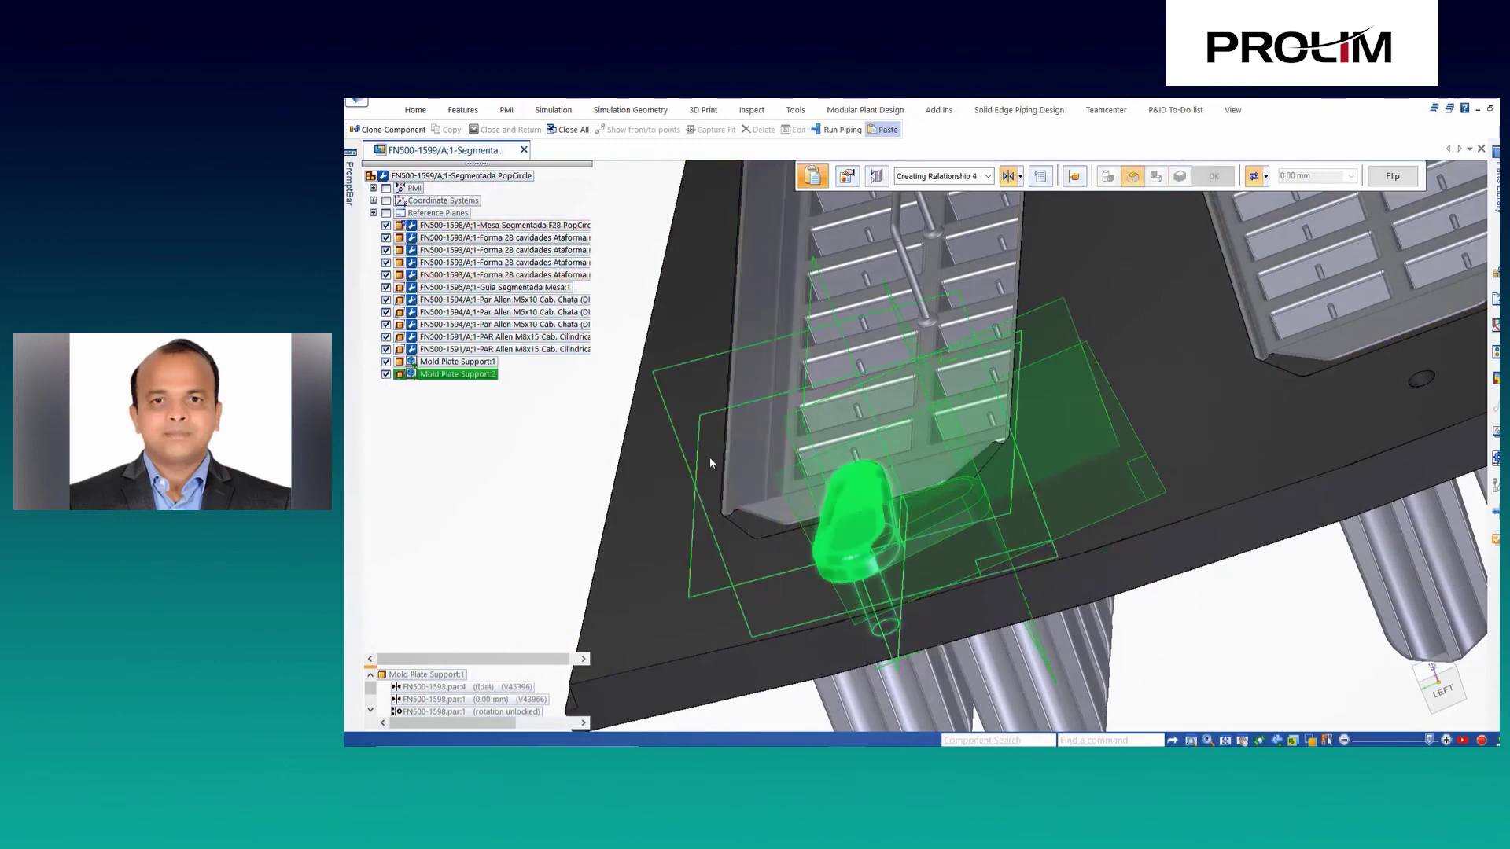
pyautogui.click(709, 456)
# Pattern both supports along the cavity pattern as Assembly Group_1, then save.
pyautogui.click(582, 492)
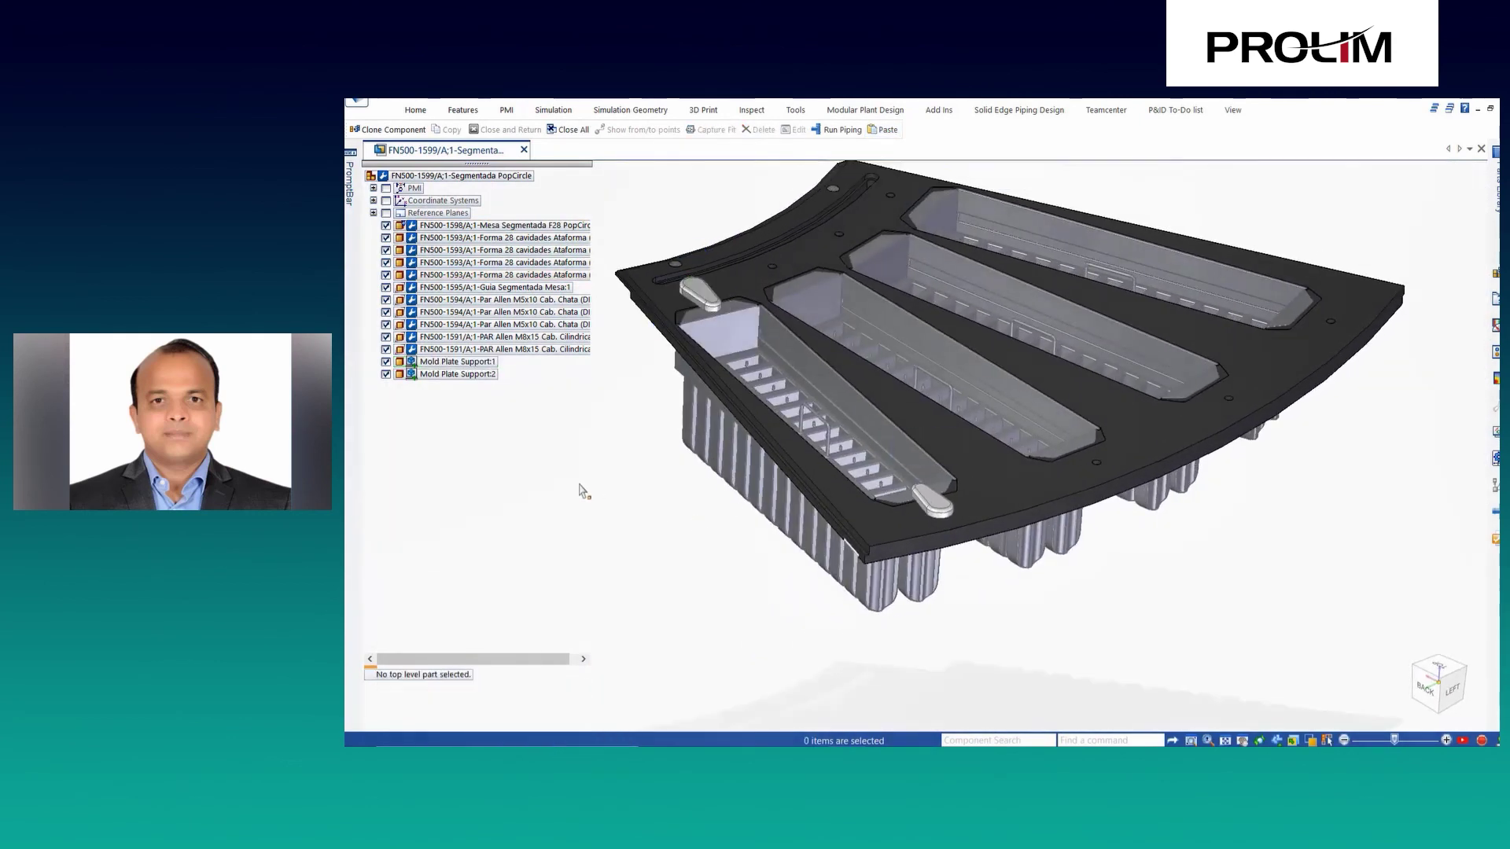
pyautogui.click(486, 375)
pyautogui.rightClick(670, 635)
pyautogui.click(699, 653)
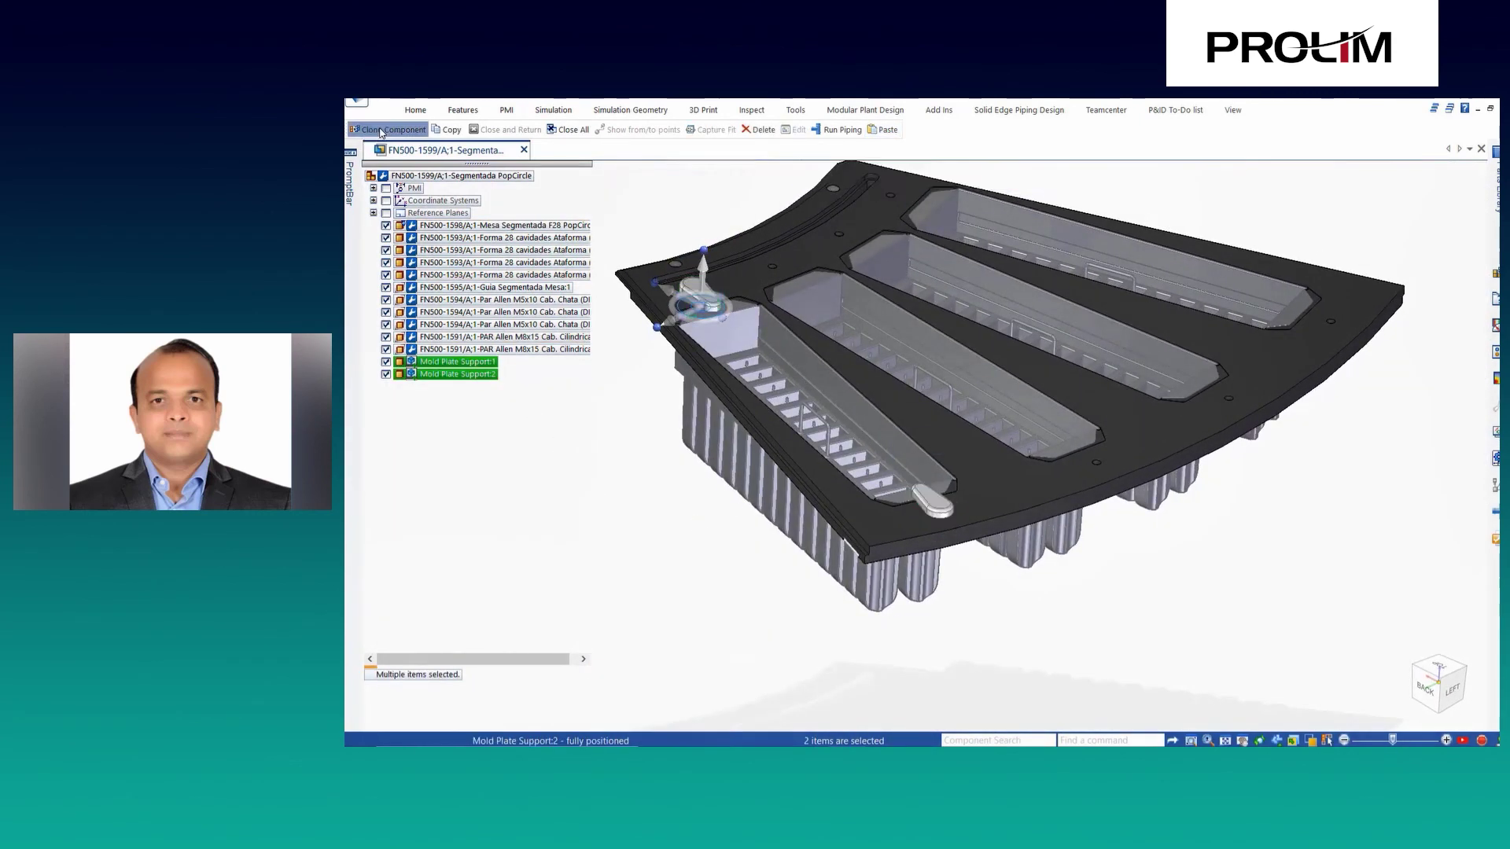
pyautogui.click(664, 277)
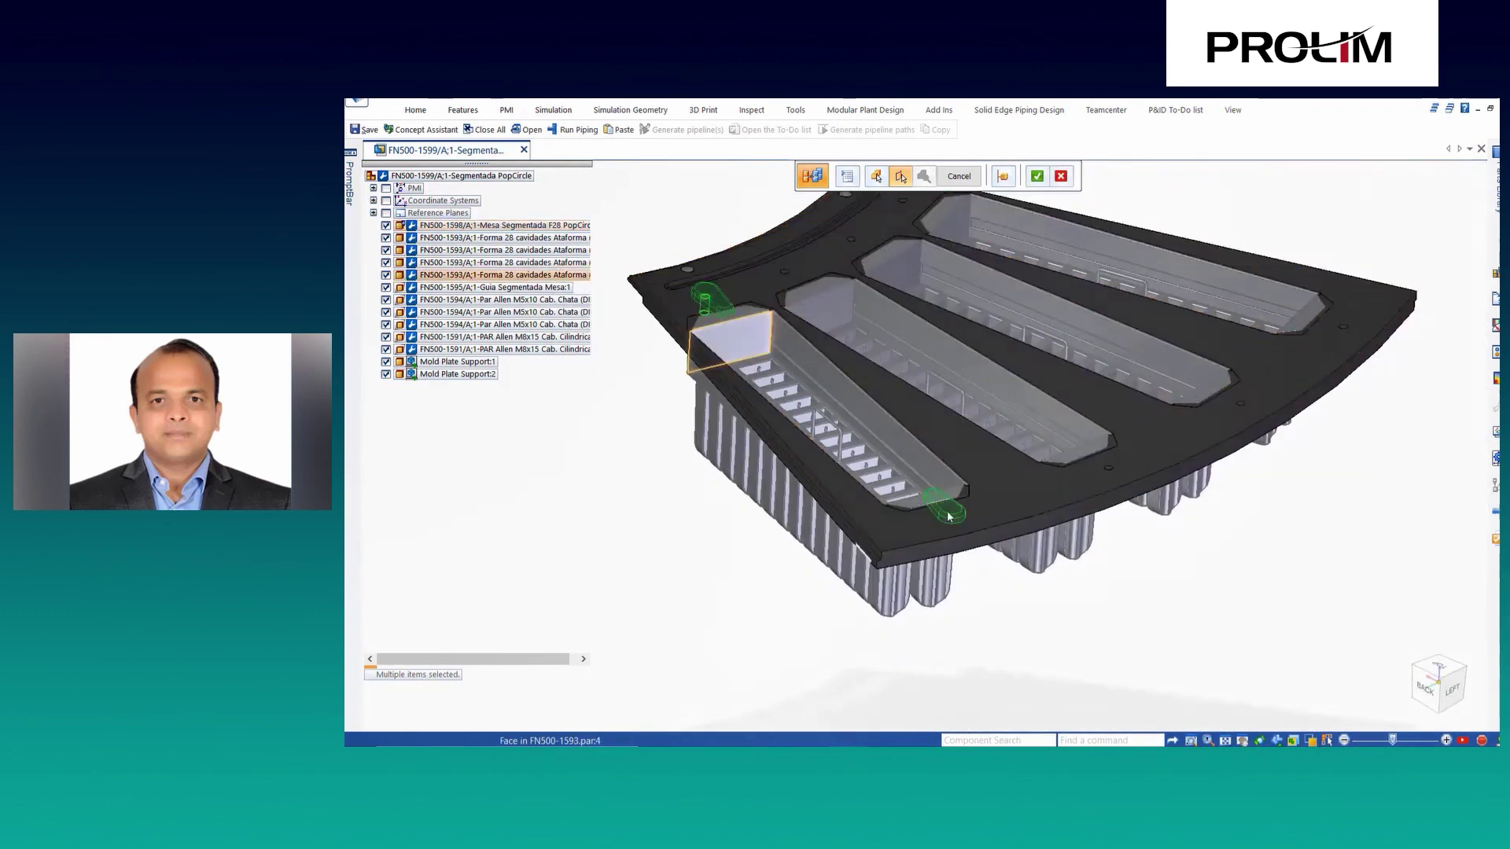
pyautogui.press('Return')
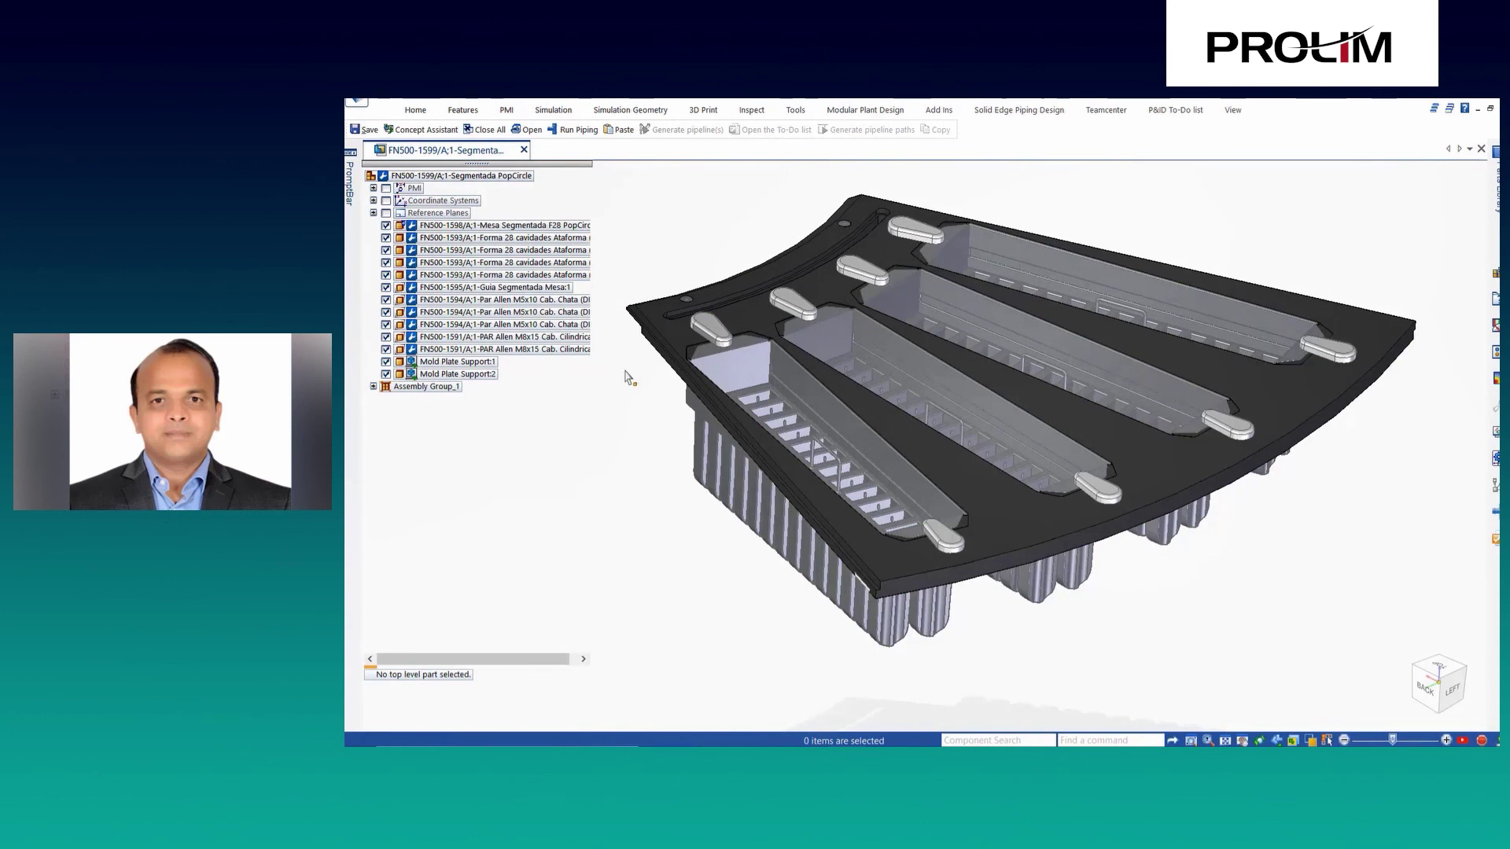
pyautogui.click(959, 176)
pyautogui.hotkey('ctrl', 's')
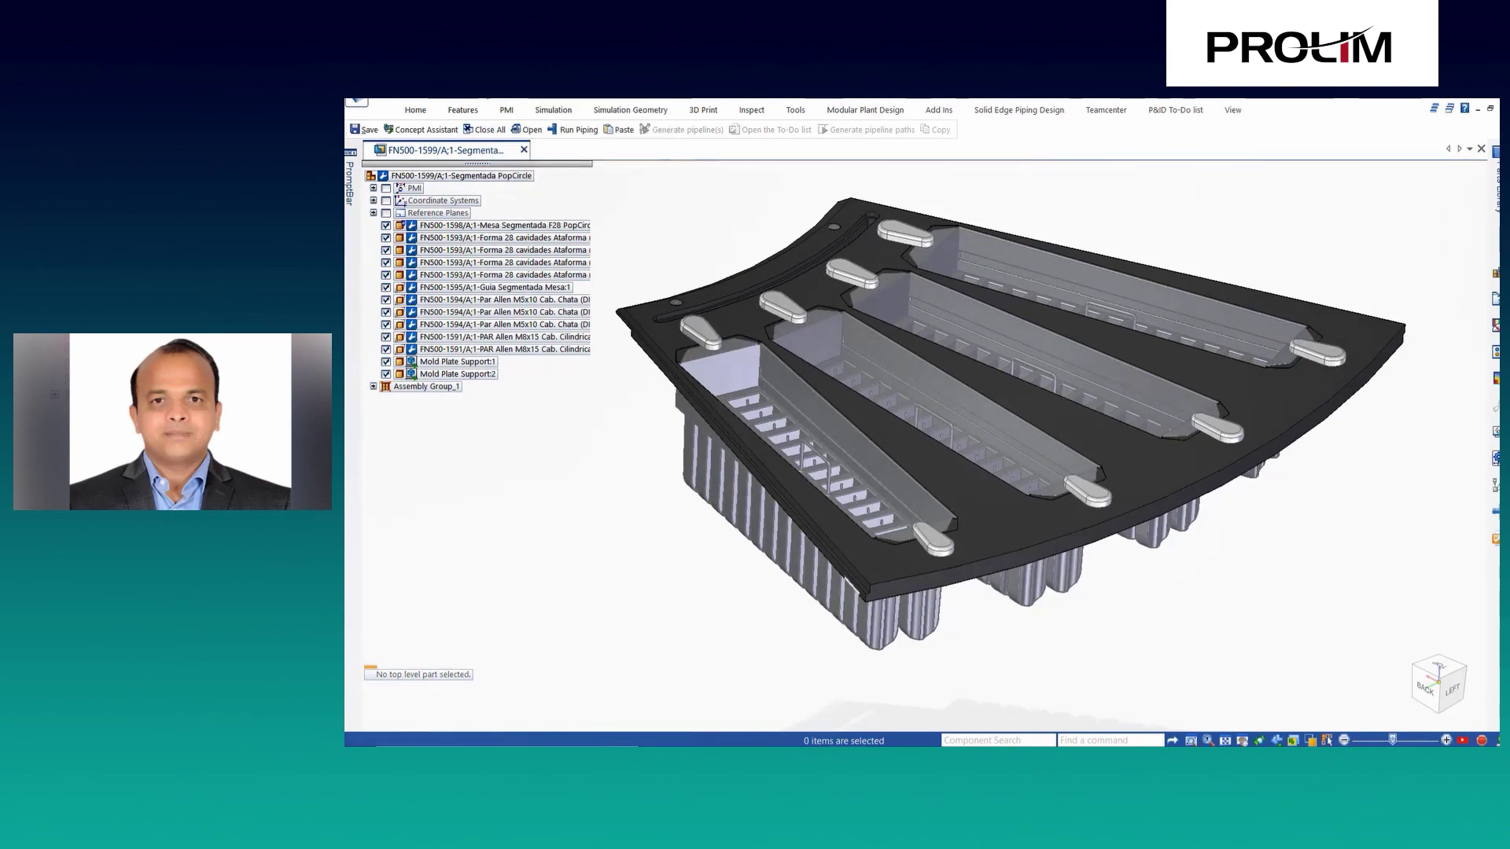
# In Concept Assistant, select new and modified items, then compare FN500-1598 with its server version.
pyautogui.click(1026, 108)
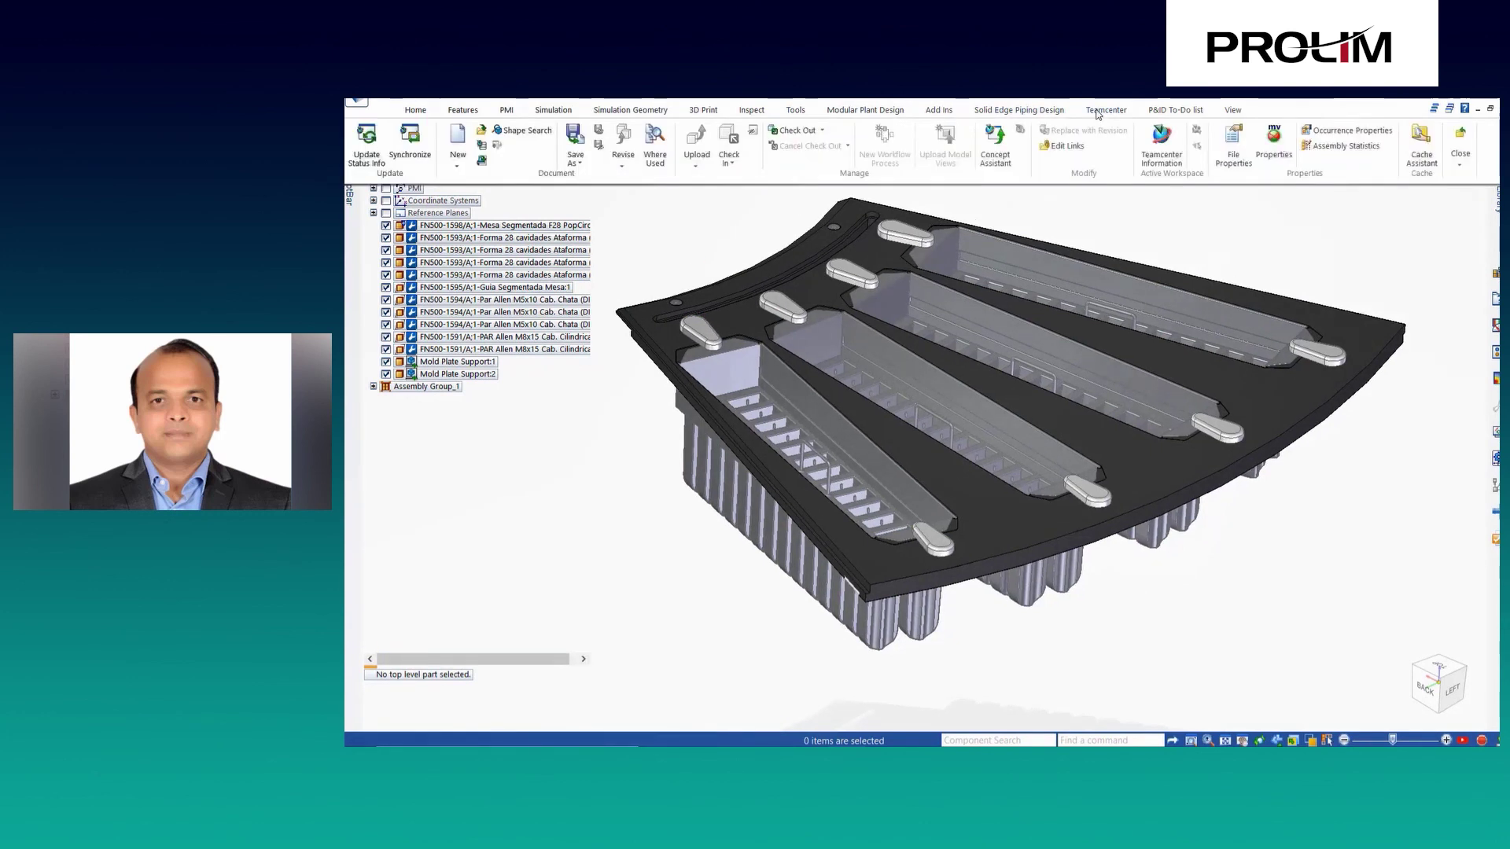
pyautogui.click(1005, 157)
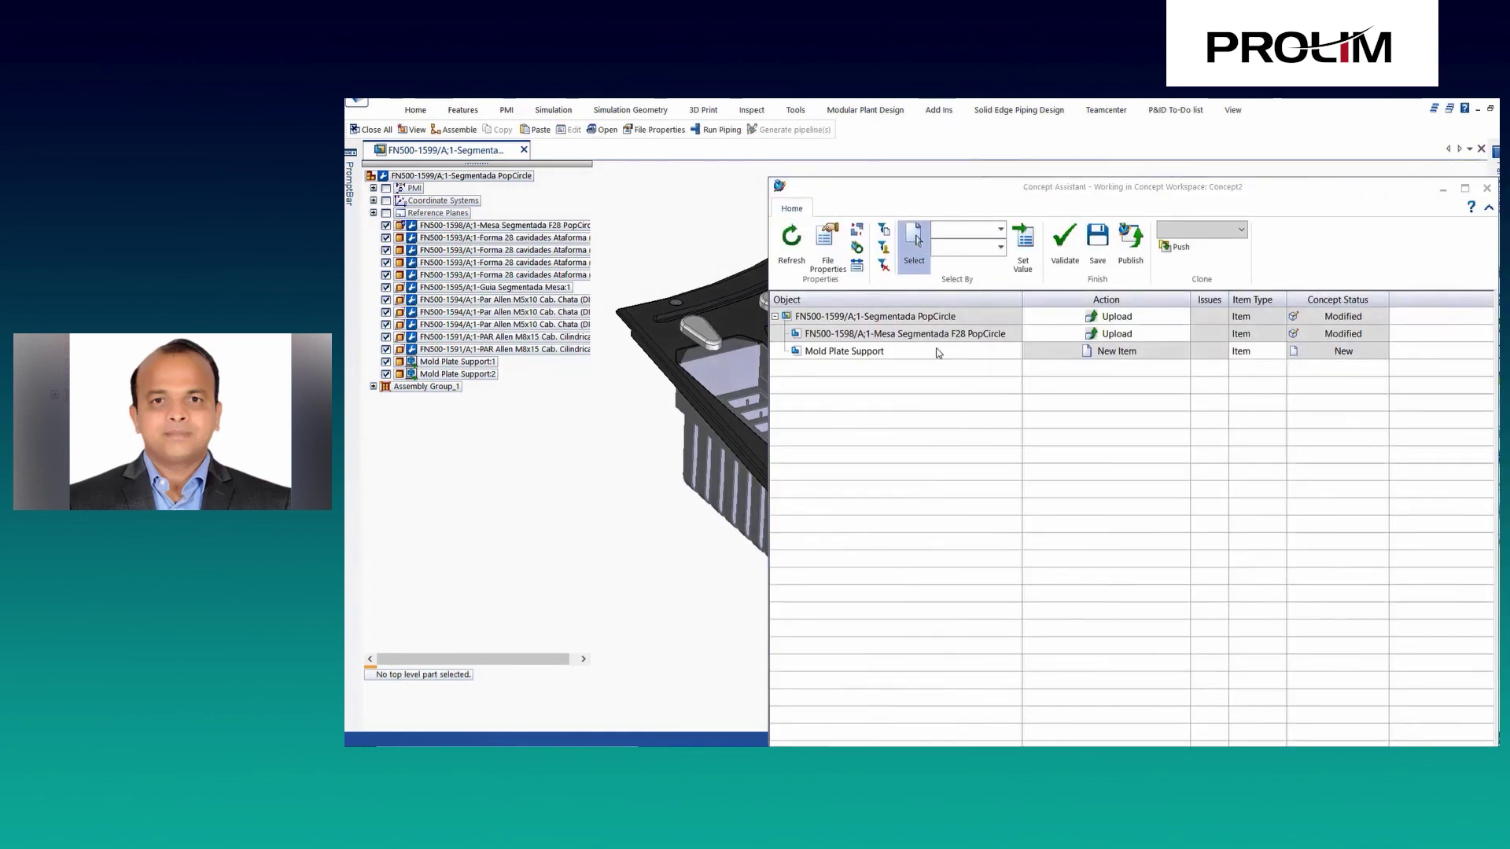
pyautogui.click(883, 231)
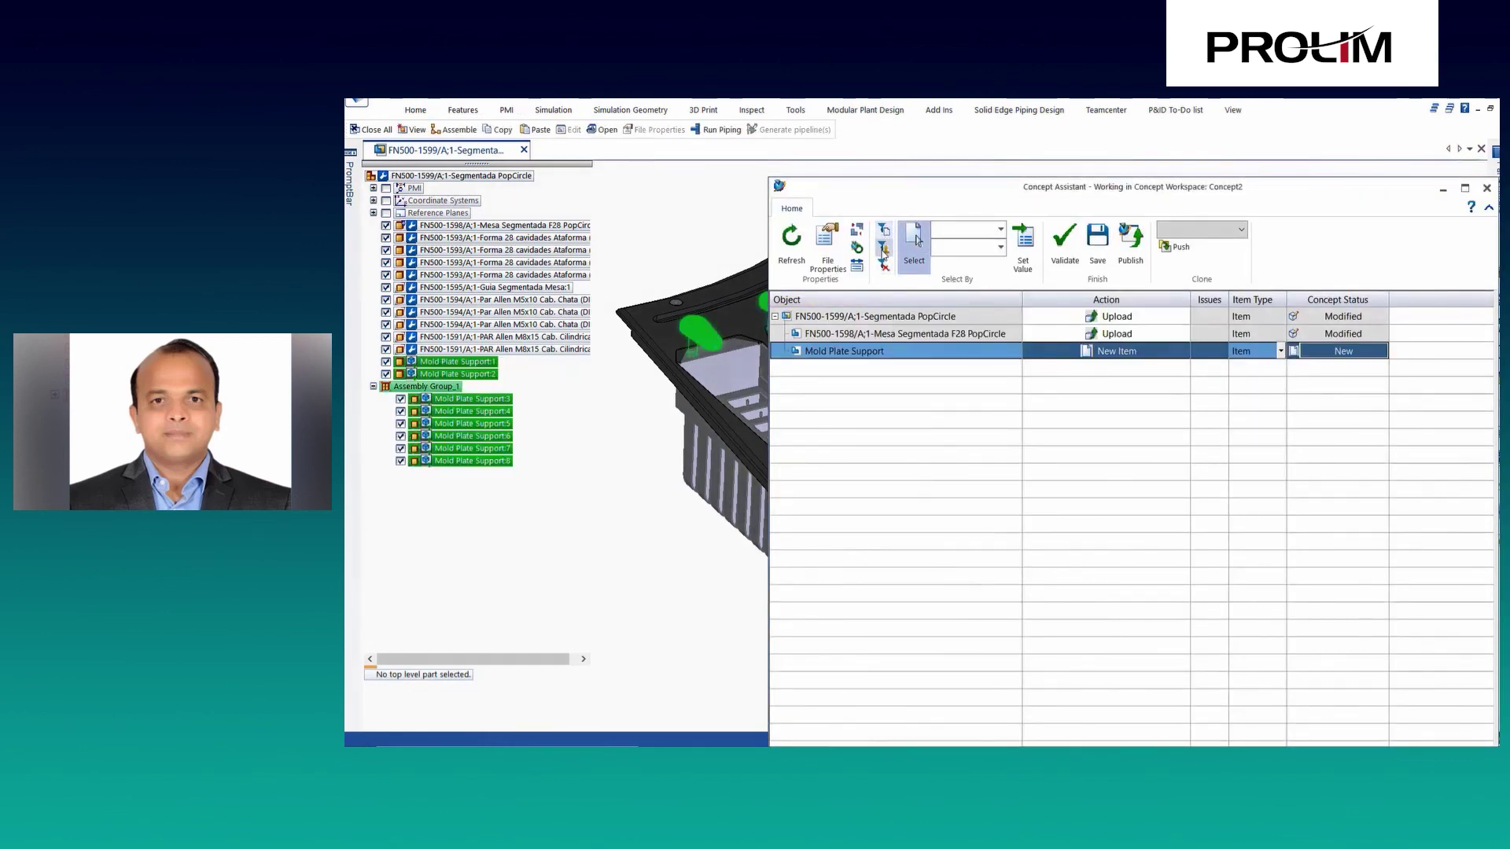
pyautogui.click(882, 250)
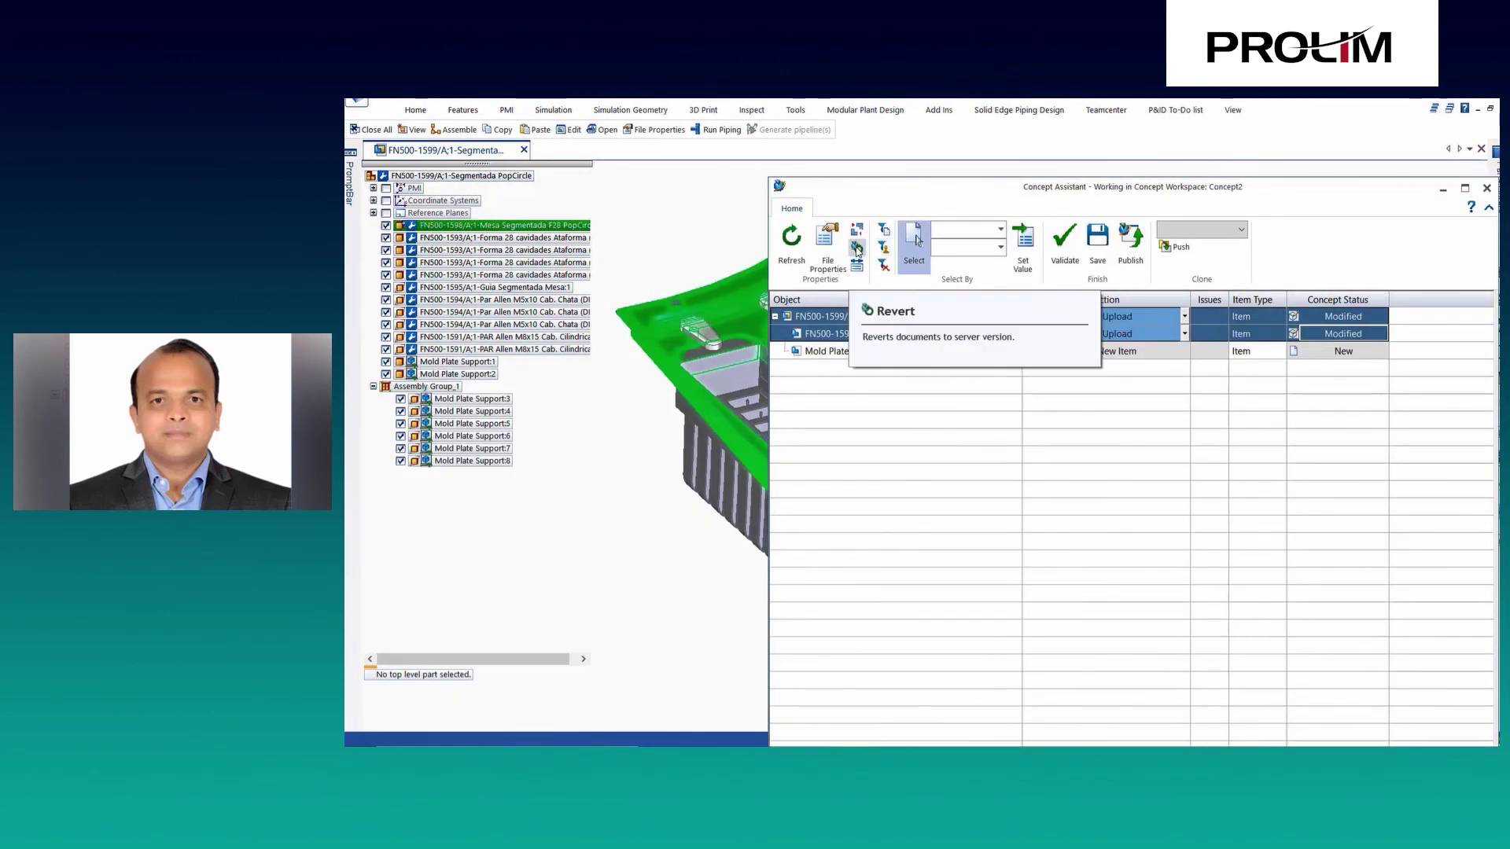
pyautogui.click(866, 336)
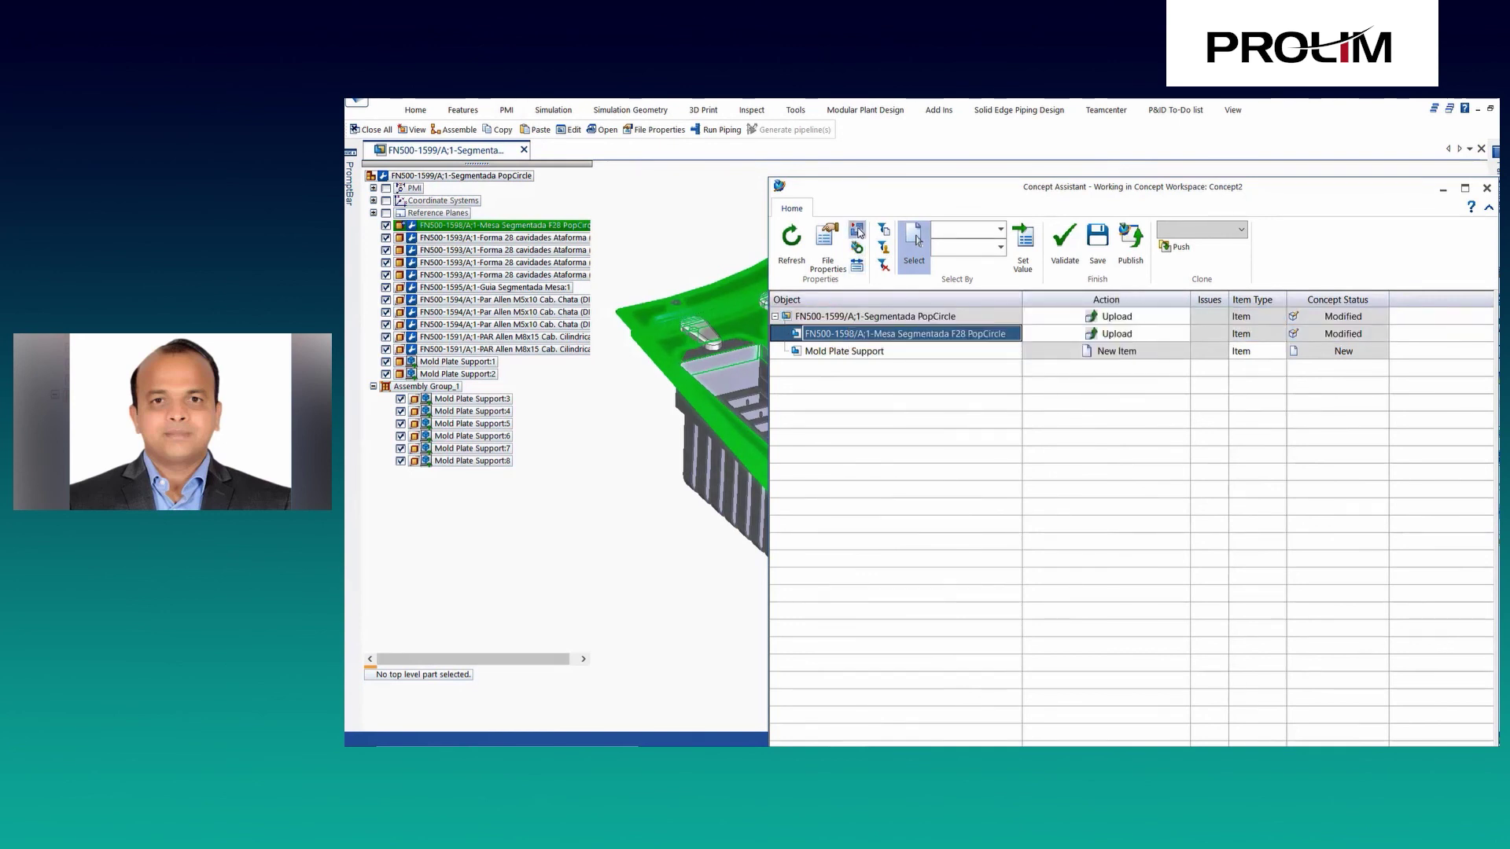
pyautogui.click(858, 232)
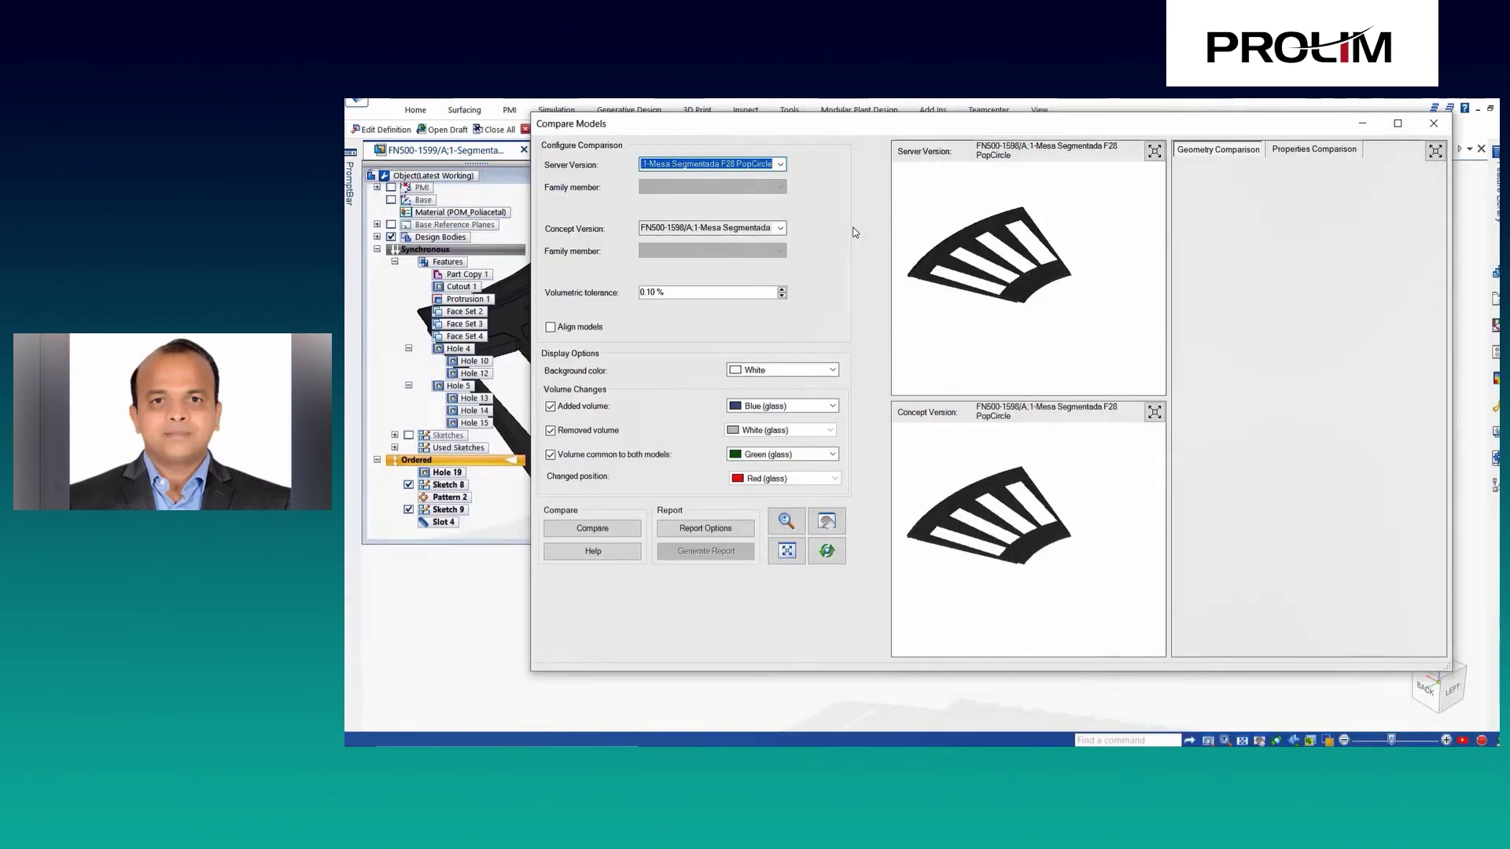
# Compare the server and Concept2 versions of FN500-1598, inspecting them edge-on and zoomed.
pyautogui.click(594, 532)
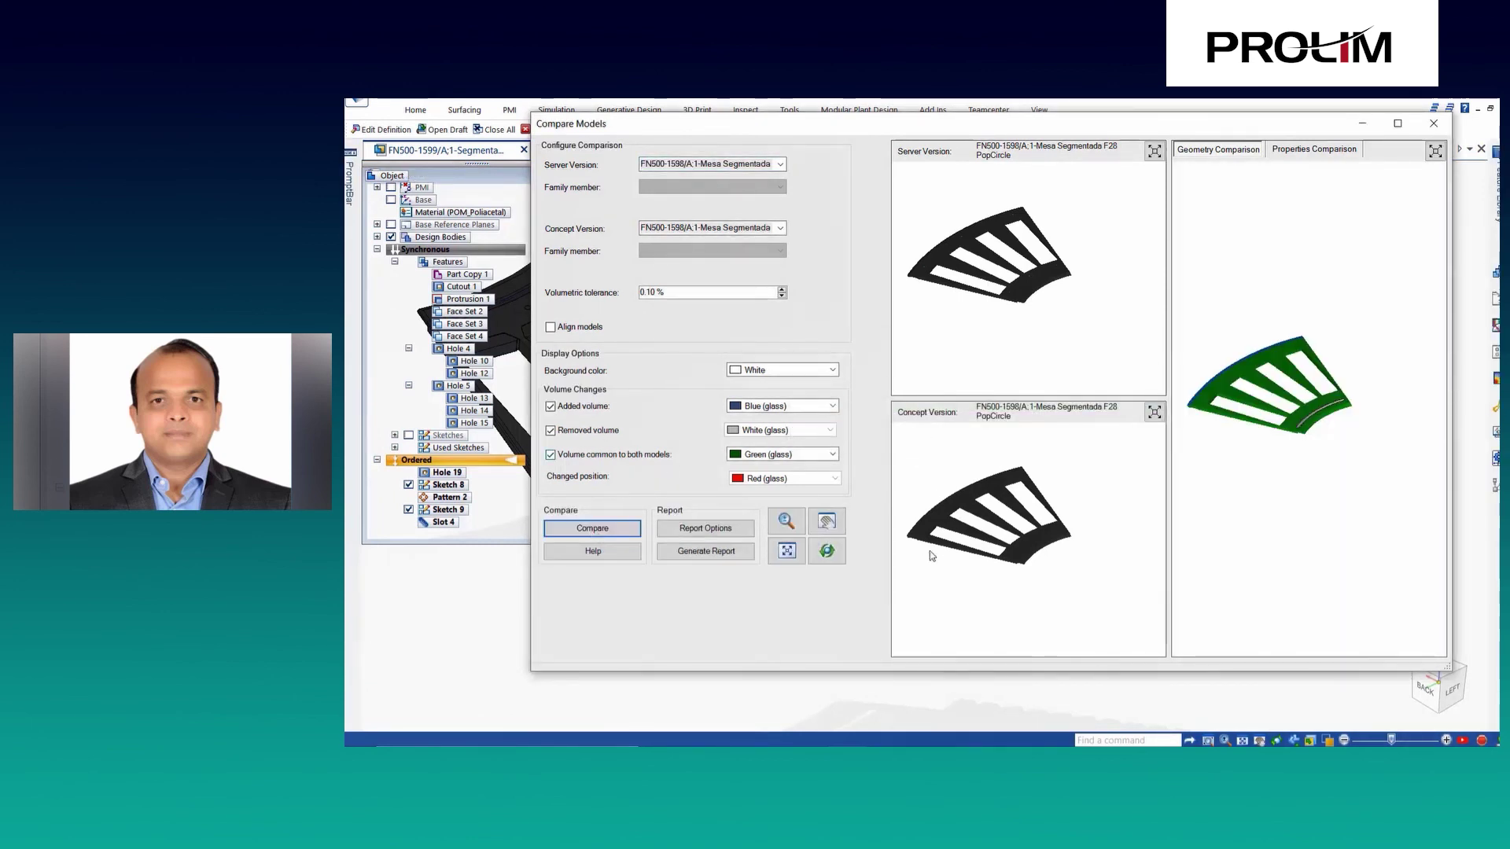
pyautogui.scroll(5, 929, 556)
pyautogui.moveTo(1042, 536)
pyautogui.mouseDown(button='middle')
pyautogui.moveTo(1082, 475)
pyautogui.moveTo(1081, 510)
pyautogui.moveTo(1054, 518)
pyautogui.mouseUp(button='middle')
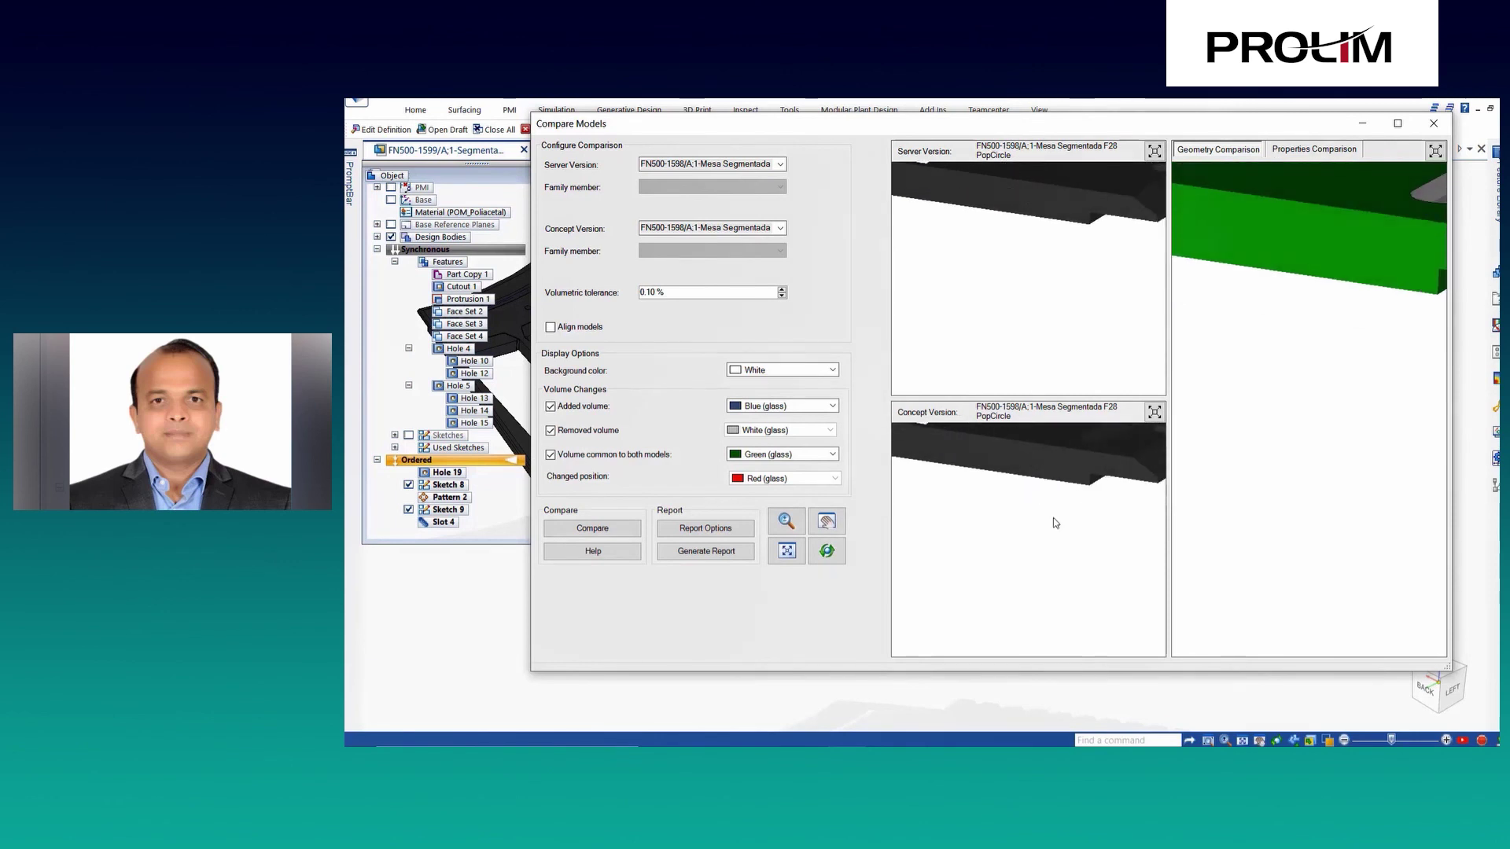
pyautogui.scroll(5, 1059, 544)
pyautogui.scroll(-2, 1052, 555)
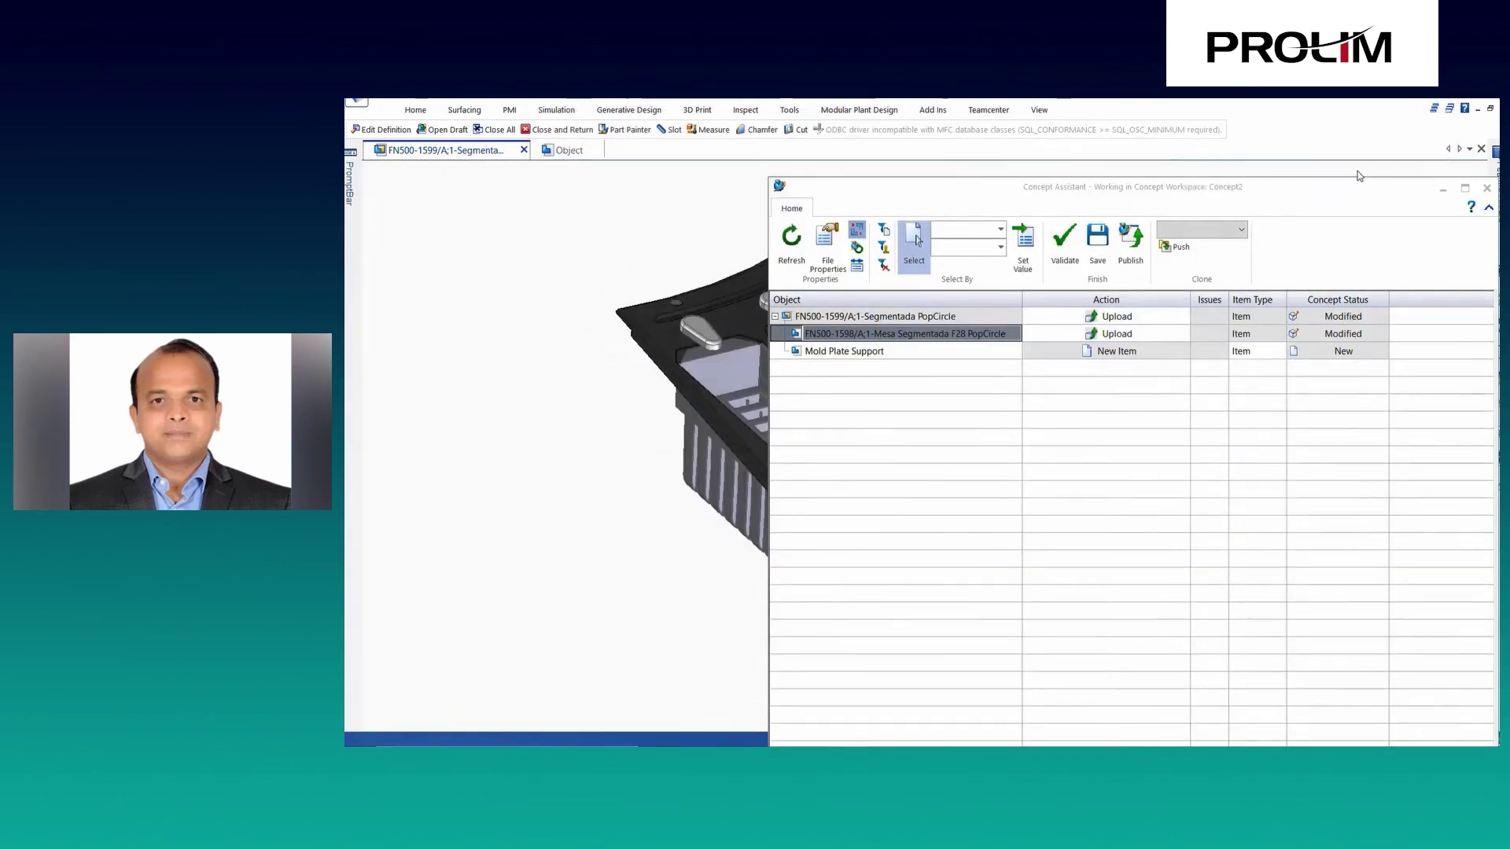
# Set FN500-1599 and FN500-1598 to Revise in Concept Assistant, then start Publish.
pyautogui.click(1152, 317)
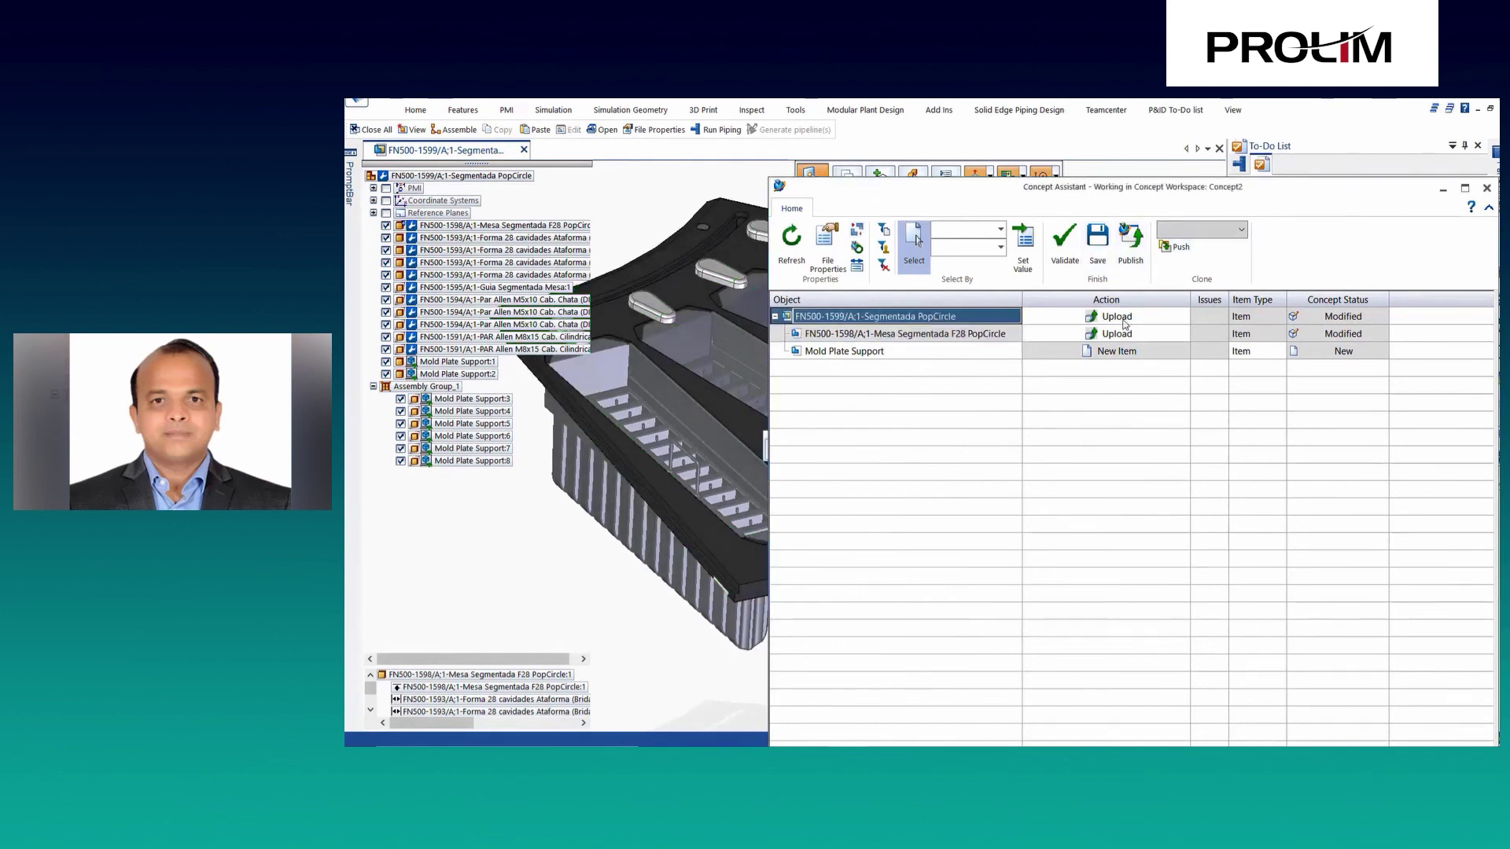
pyautogui.click(1185, 317)
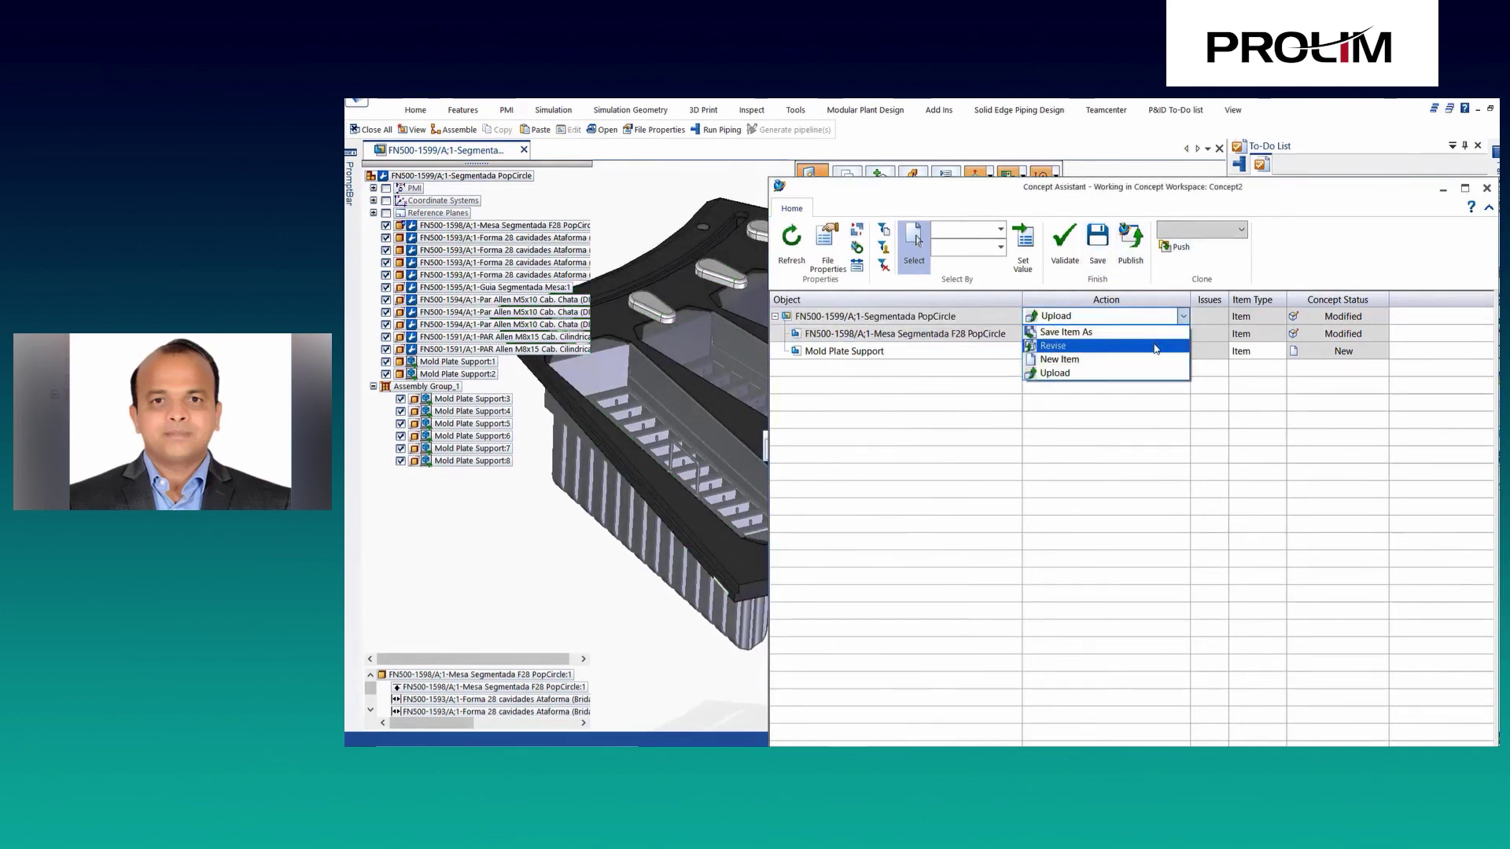
pyautogui.click(1155, 346)
pyautogui.click(1182, 333)
pyautogui.click(1183, 334)
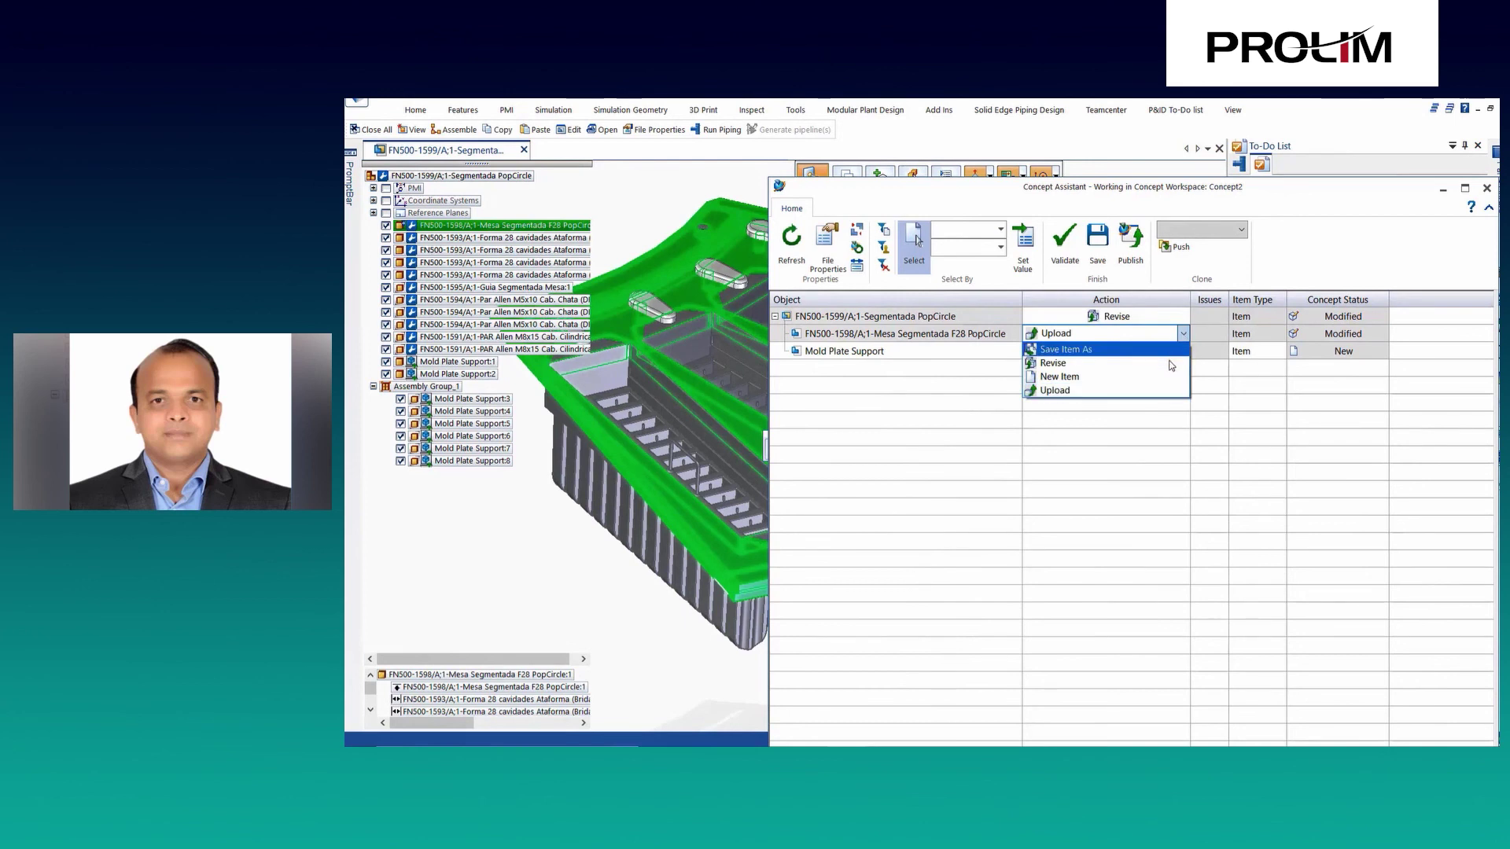
pyautogui.click(1174, 364)
pyautogui.click(1245, 352)
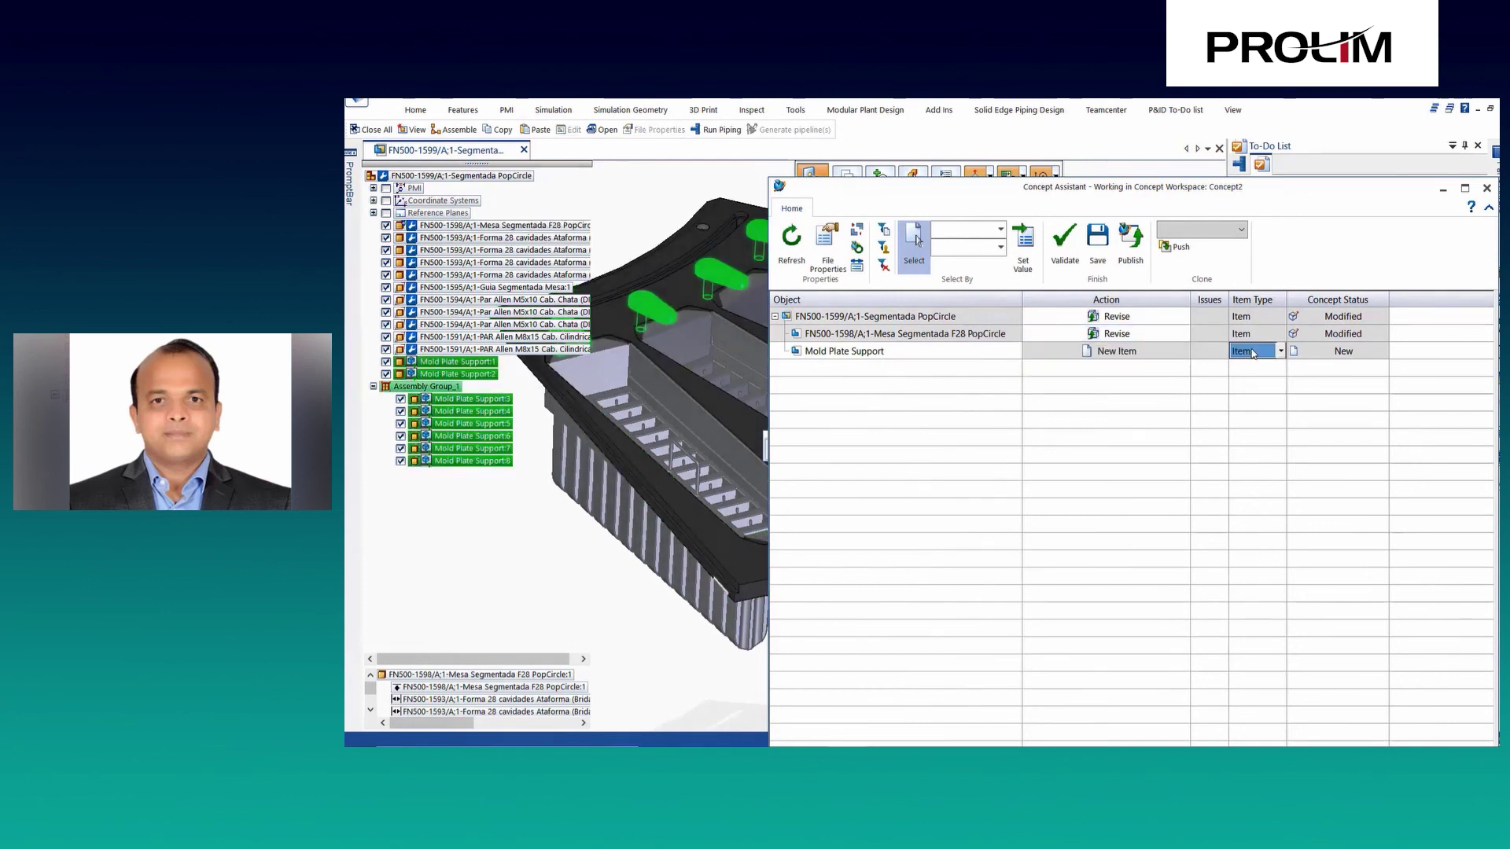
pyautogui.click(1006, 316)
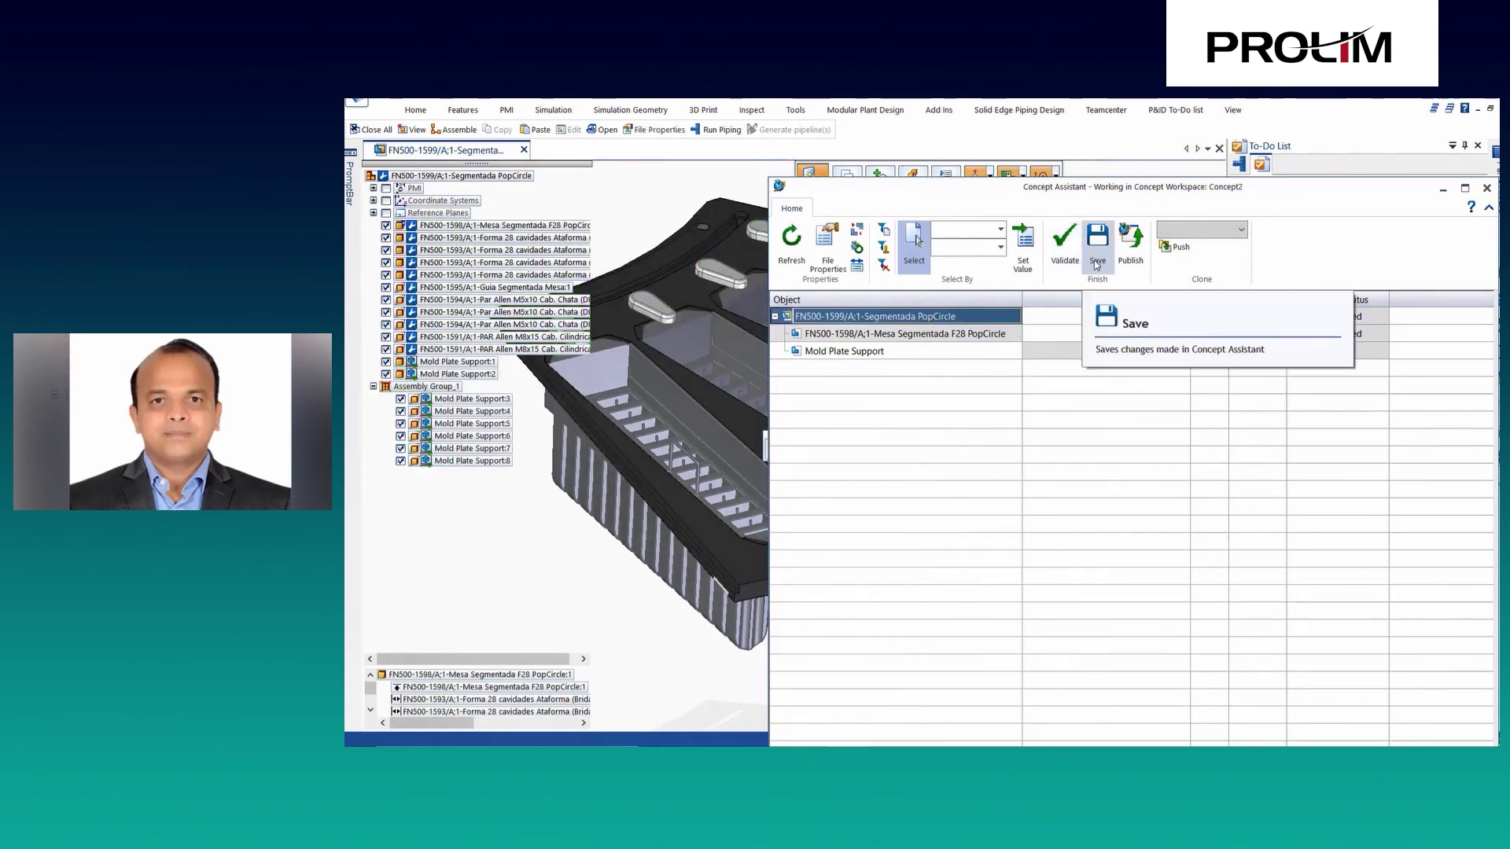
pyautogui.click(1132, 251)
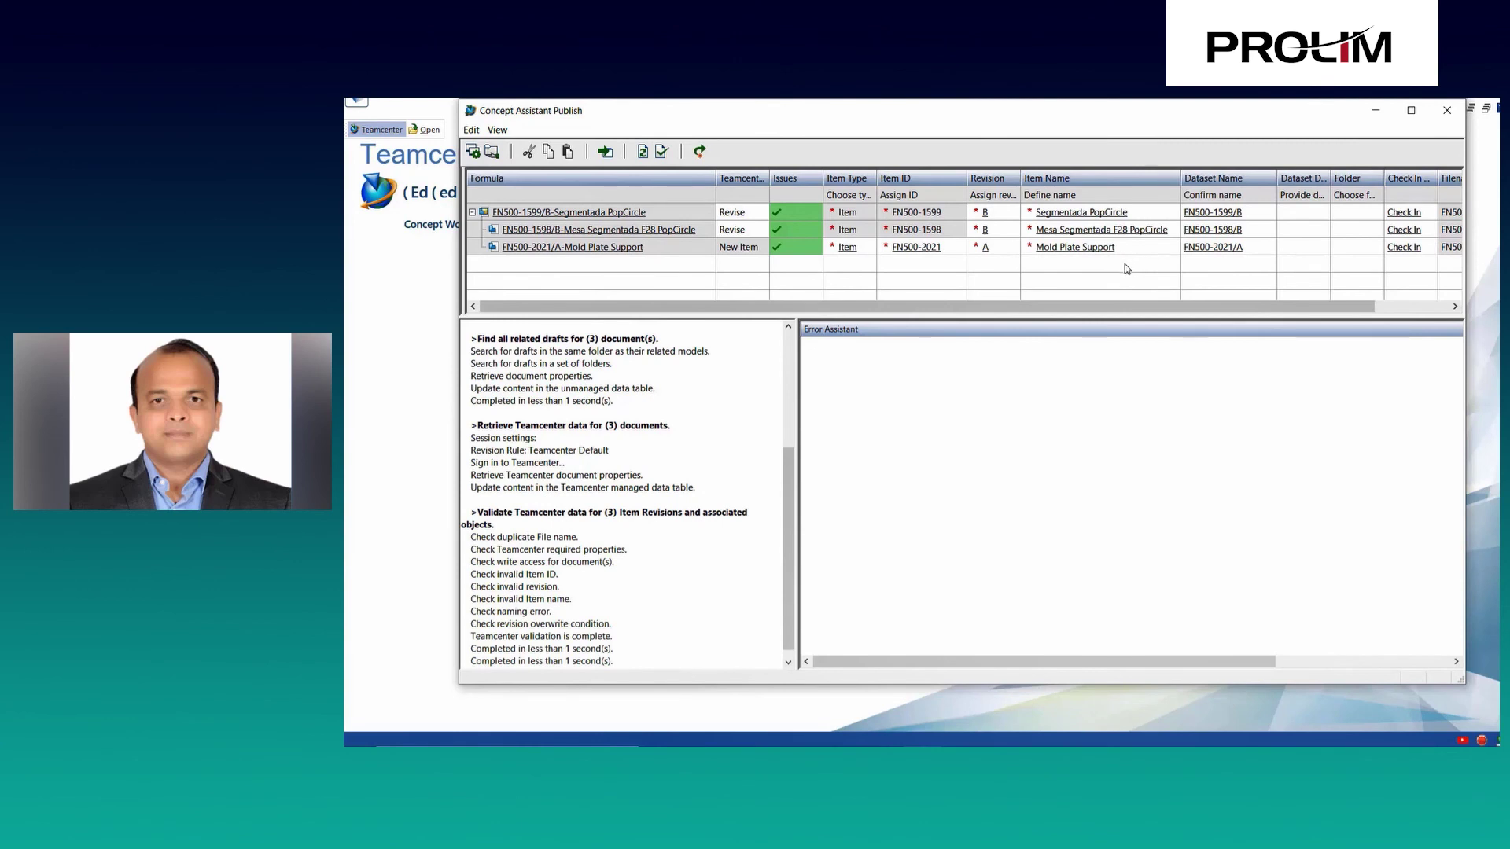
# Validate and publish the three concept items to Teamcenter, acknowledge the upload, and close the results.
pyautogui.click(662, 152)
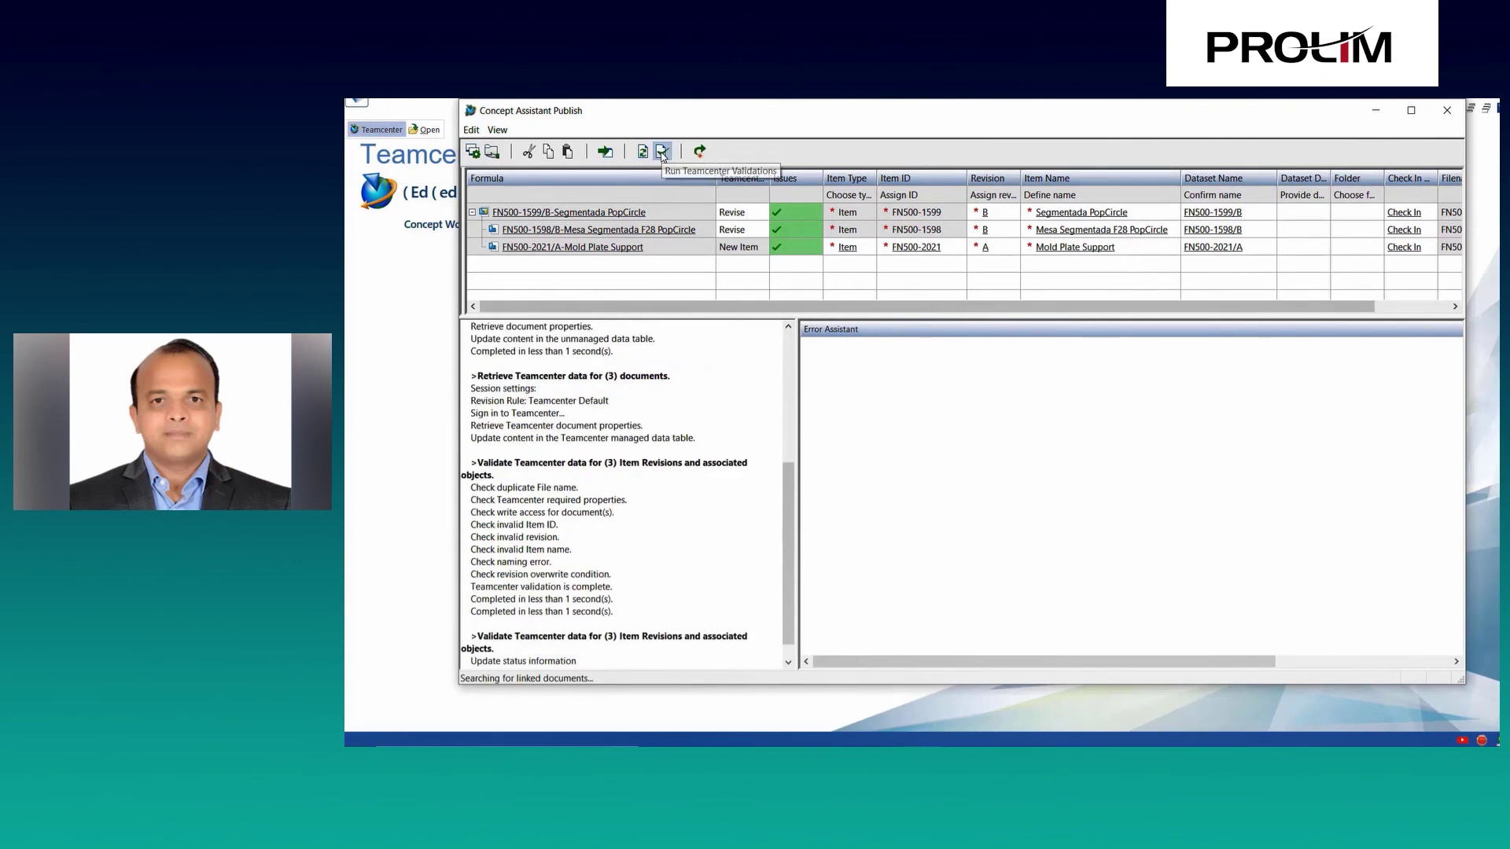
pyautogui.click(699, 152)
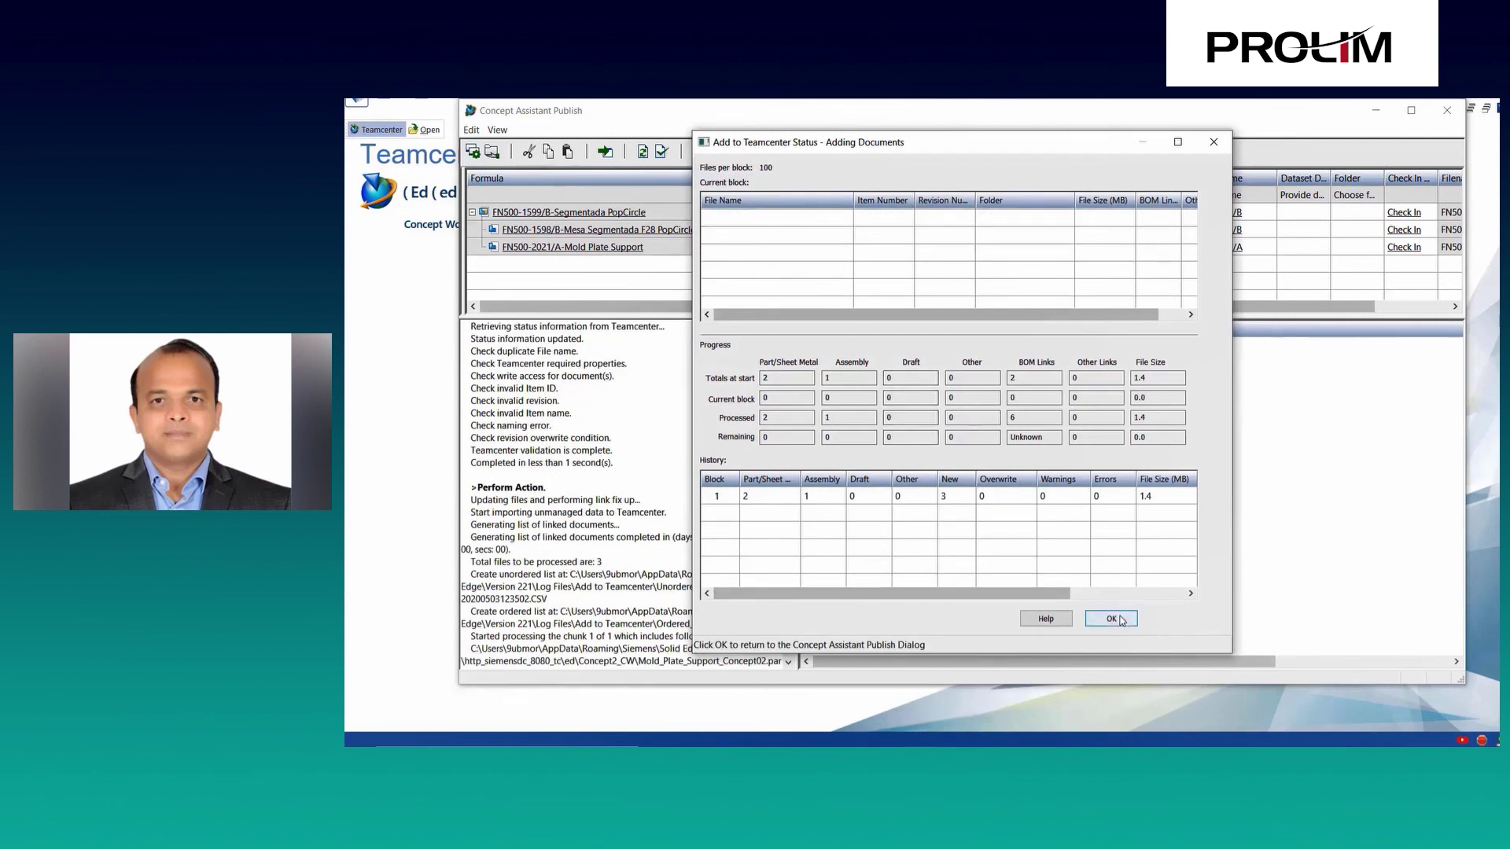
pyautogui.click(1120, 621)
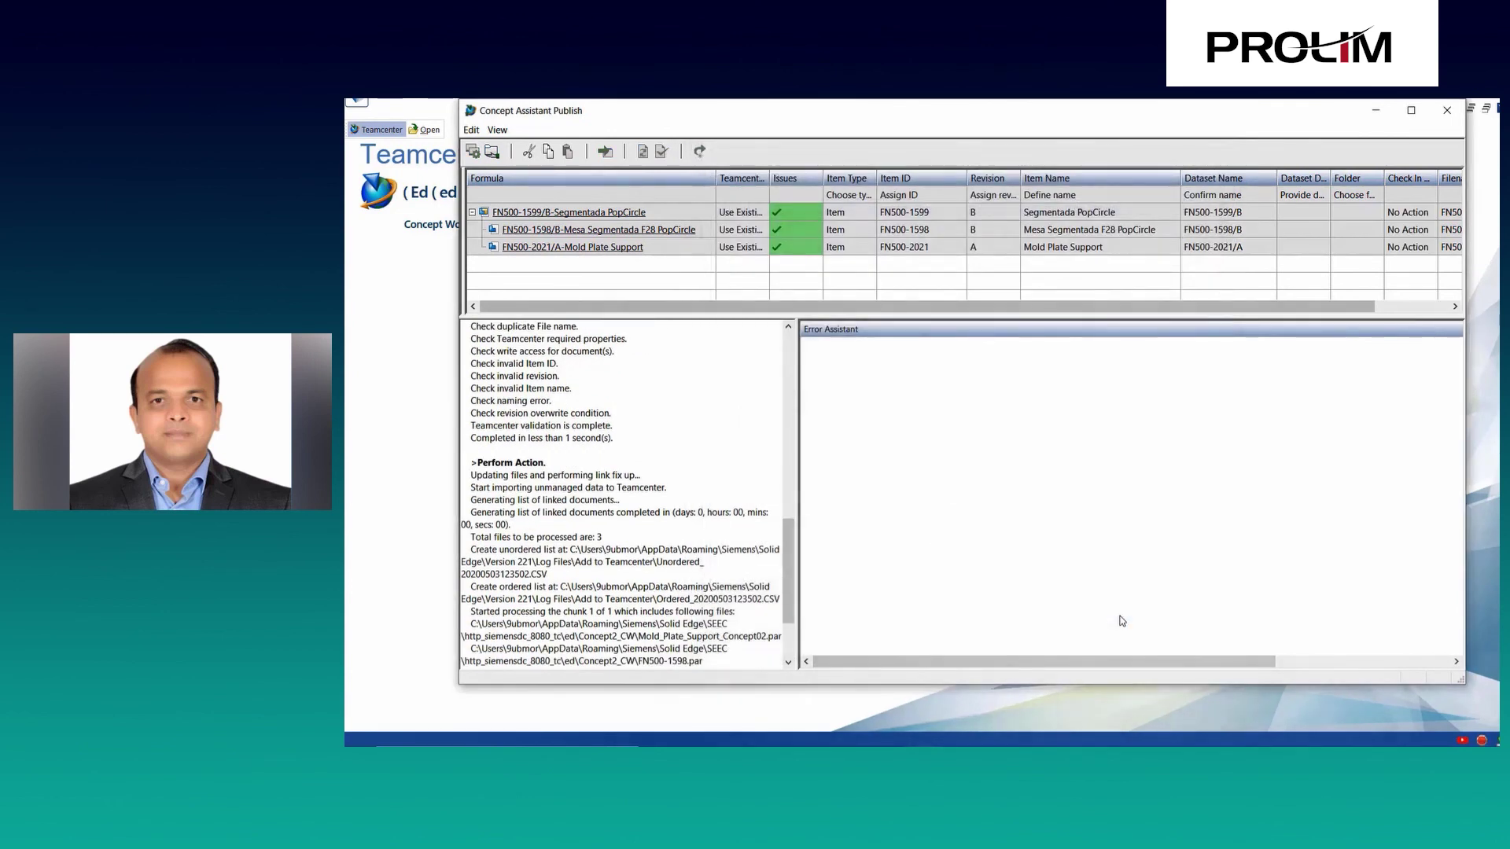
pyautogui.click(1448, 111)
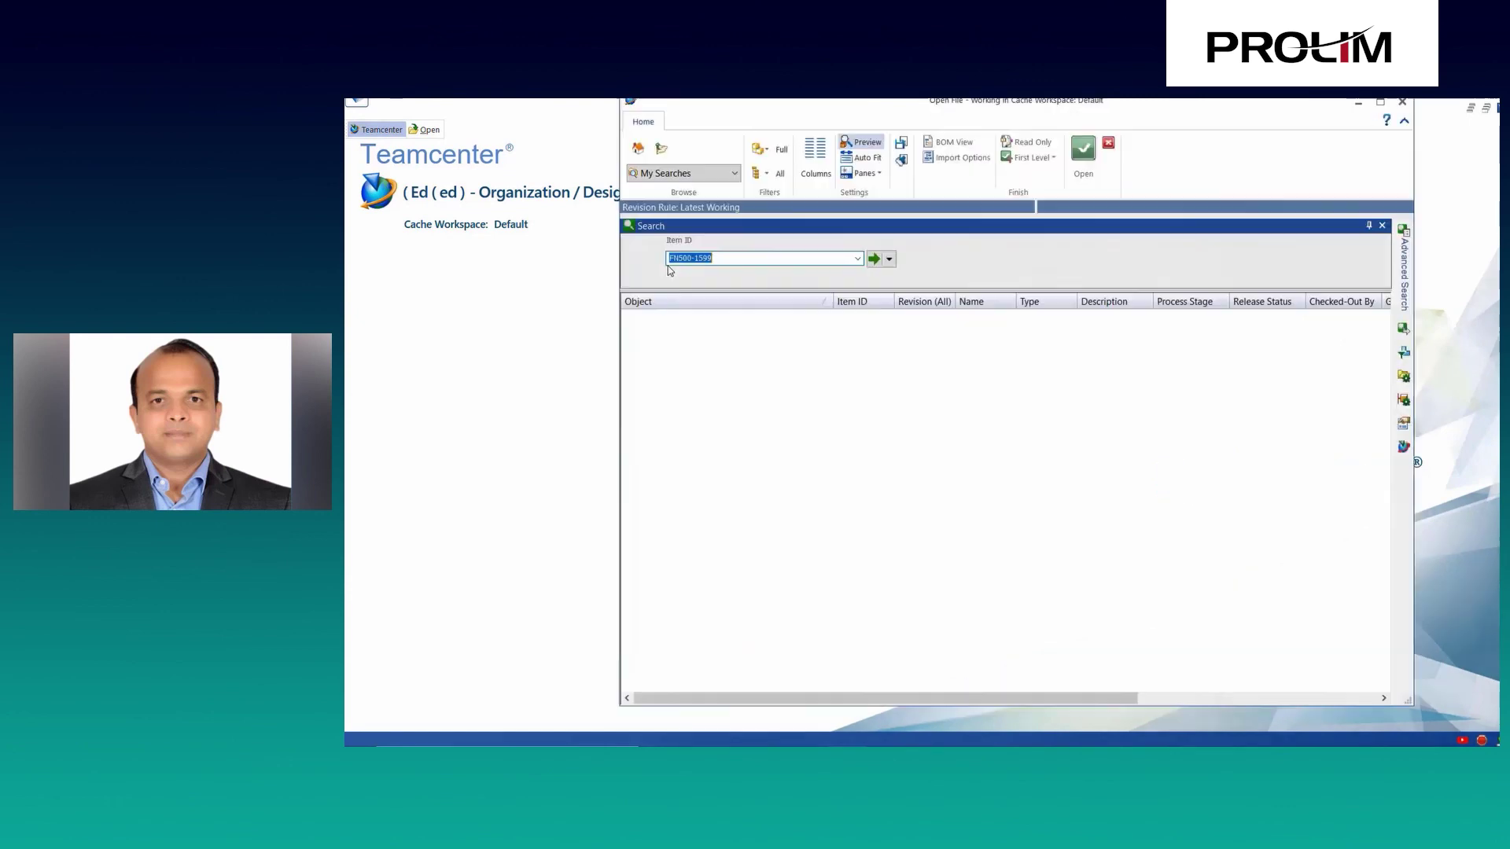
# Search Teamcenter for Item ID FN500-1599 and open its revision B.
pyautogui.press('Return')
pyautogui.click(626, 318)
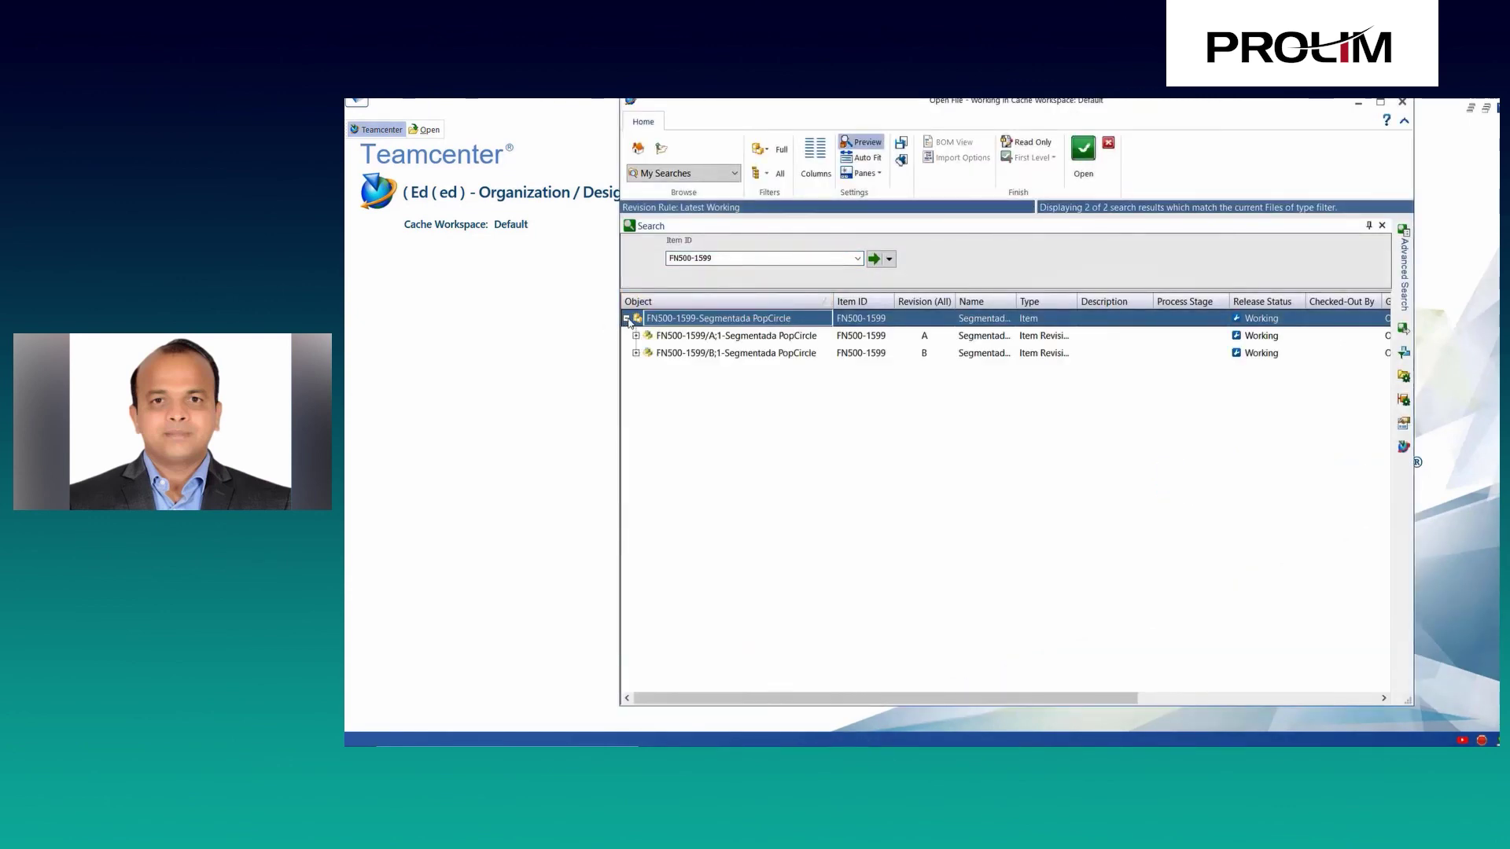
pyautogui.click(696, 355)
pyautogui.click(1084, 150)
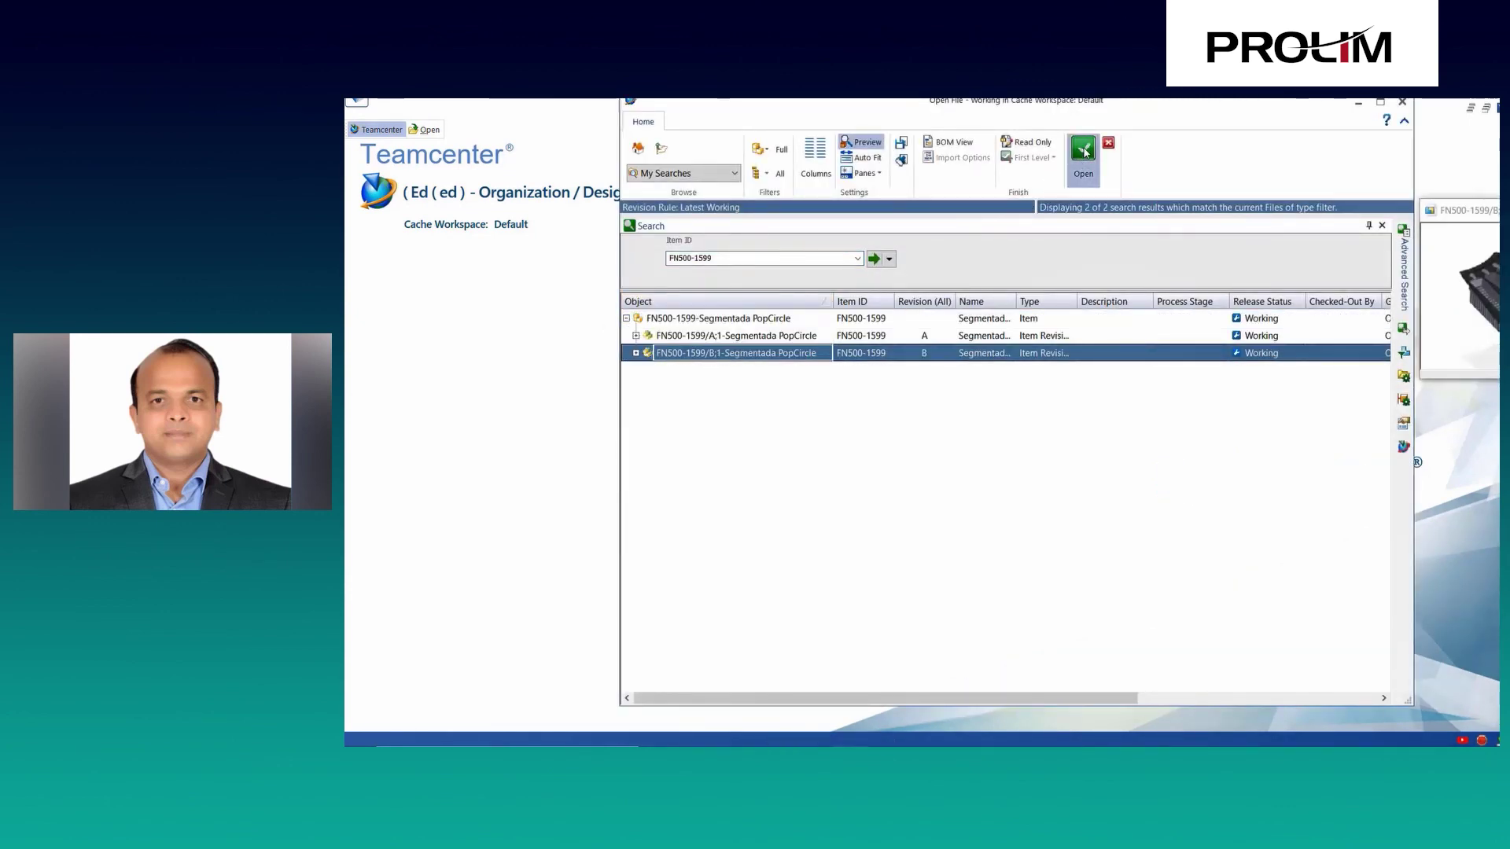